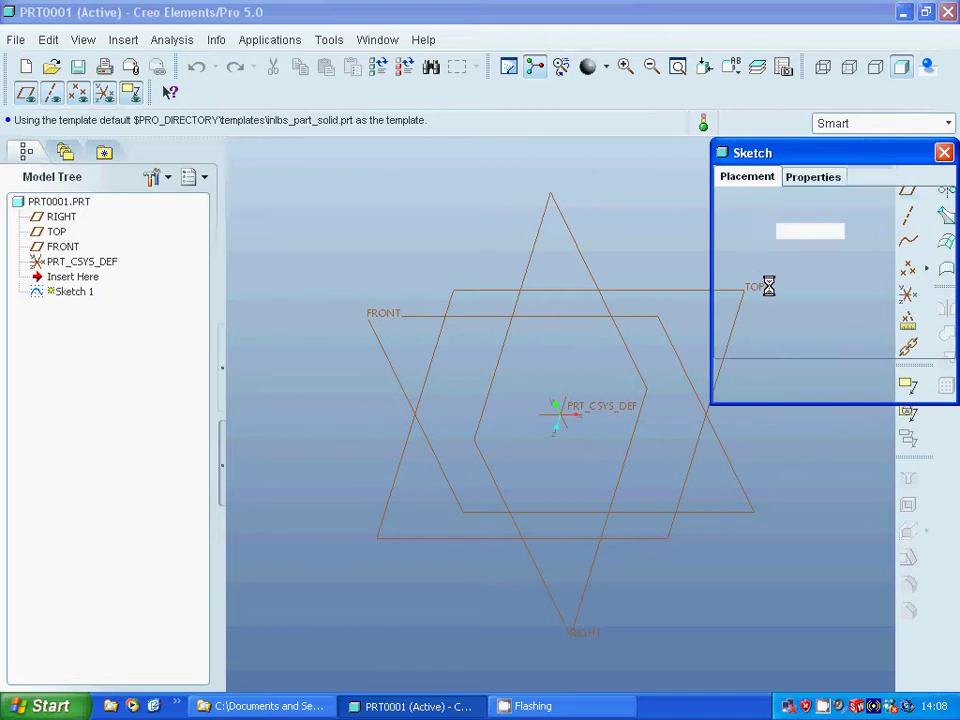
# Start a sketch on the TOP plane and draw a circle about 62 in diameter centred on the origin
pyautogui.click(53, 232)
pyautogui.click(872, 384)
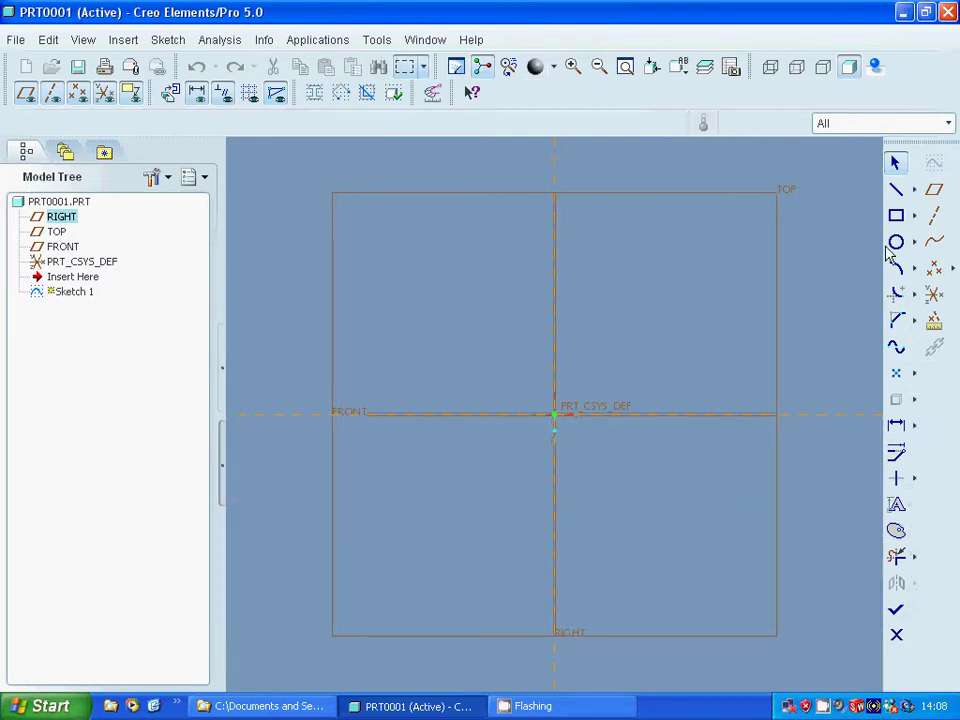
pyautogui.click(896, 242)
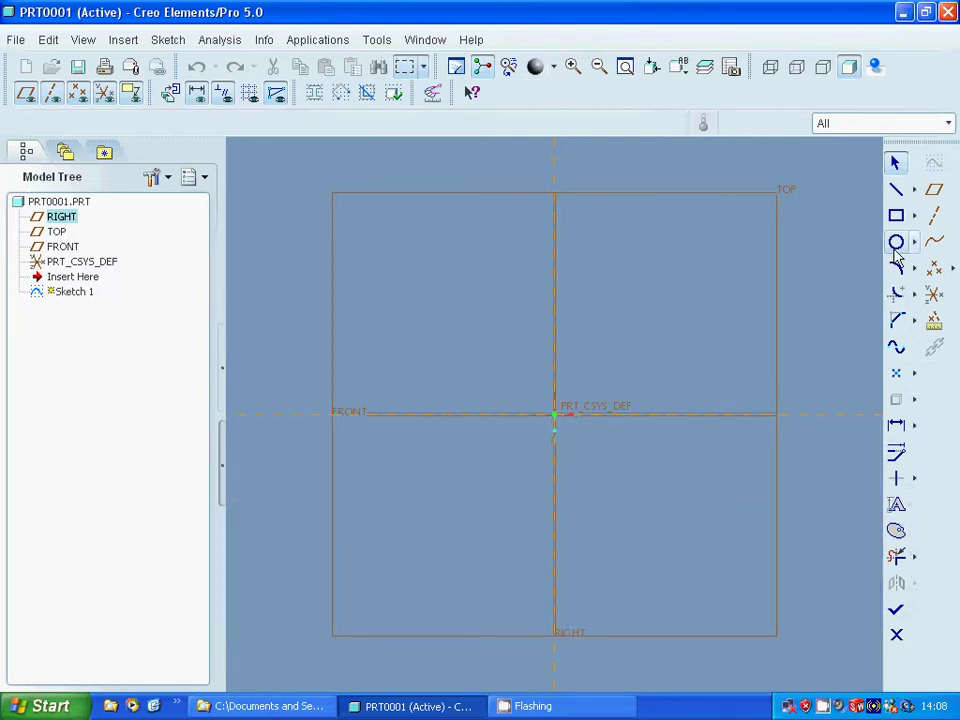
pyautogui.click(555, 415)
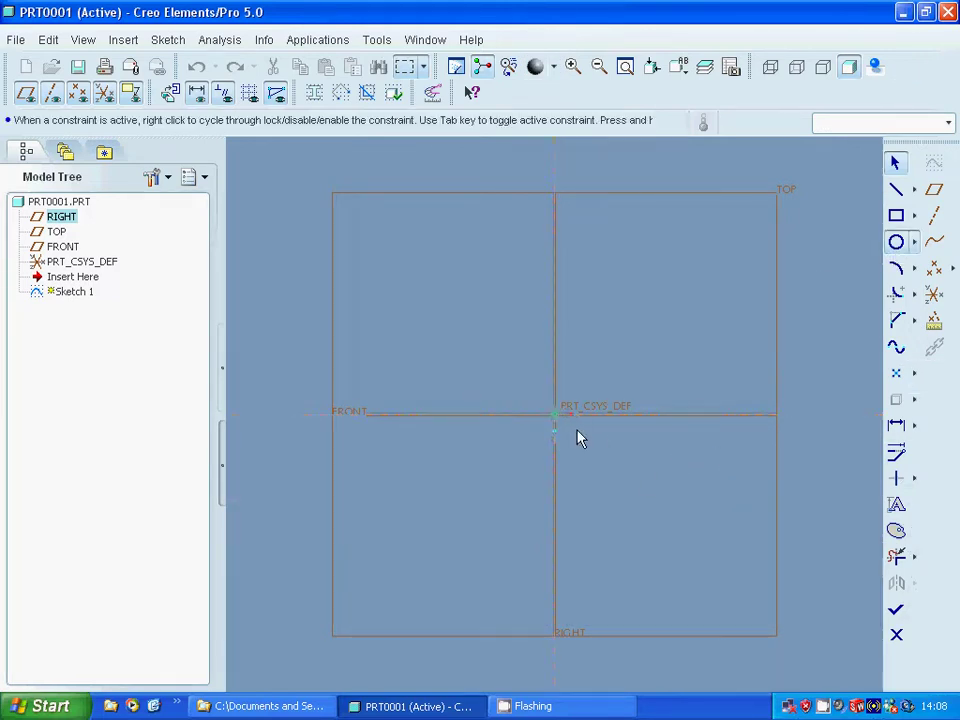
pyautogui.click(580, 437)
pyautogui.middleClick(580, 437)
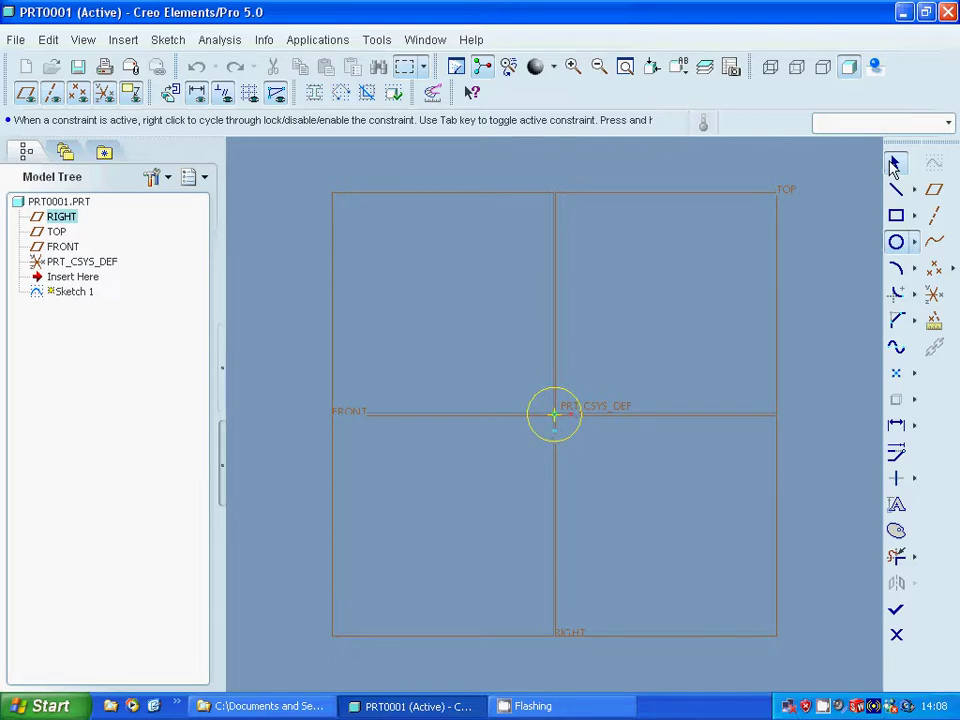
# Set the circle's diameter to 50 and finish the sketch
pyautogui.doubleClick(505, 395)
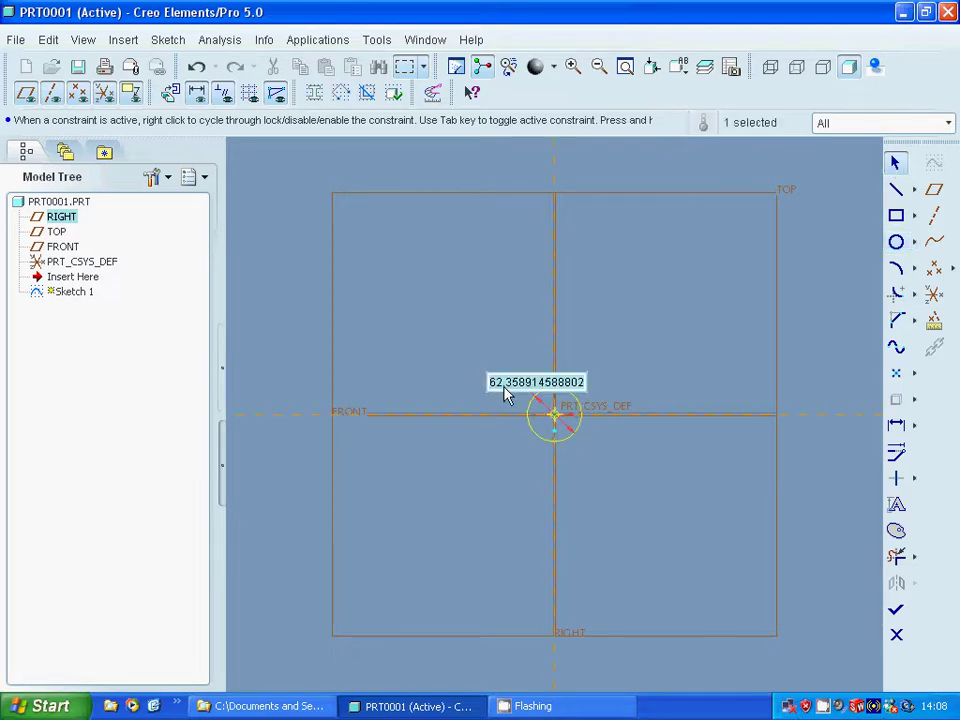
pyautogui.write('50')
pyautogui.press('Return')
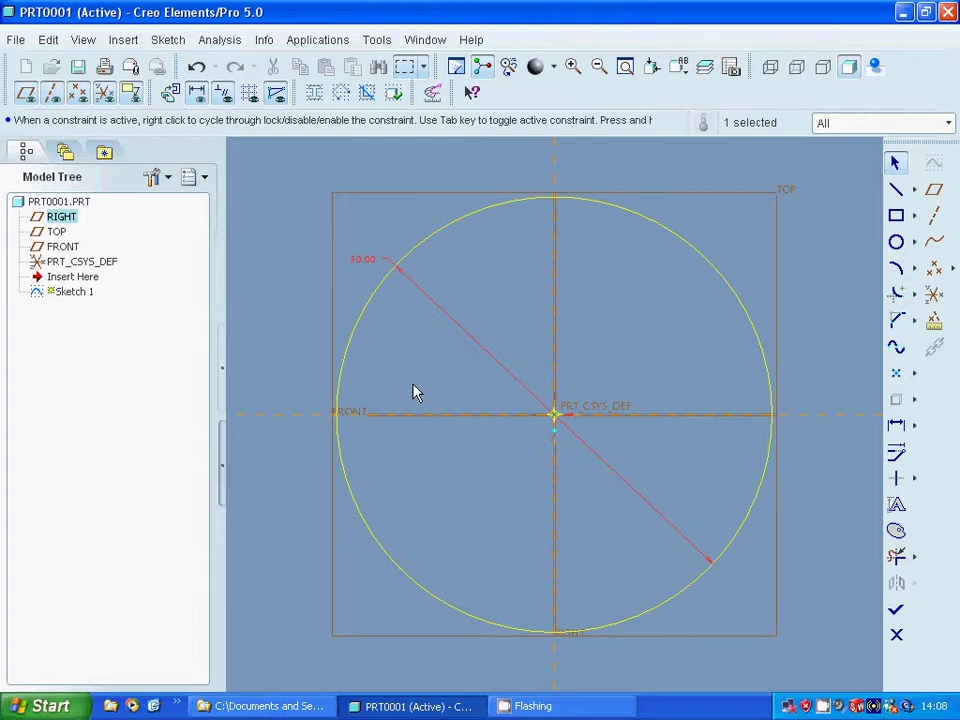
pyautogui.click(897, 610)
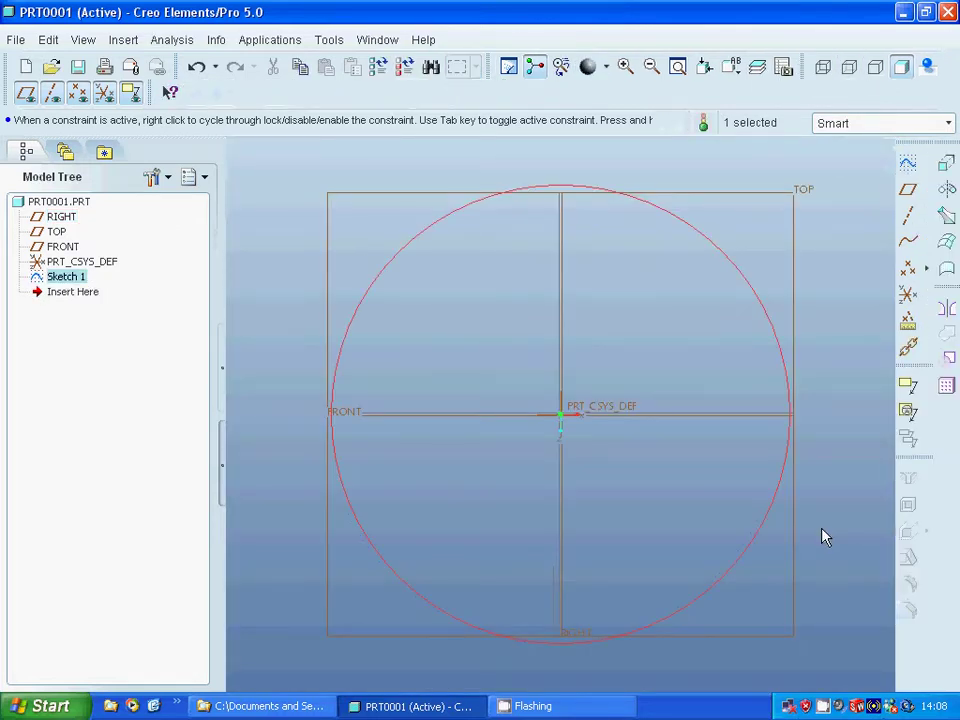
# Extrude the circle sketch as a solid to a depth of 200
pyautogui.click(946, 163)
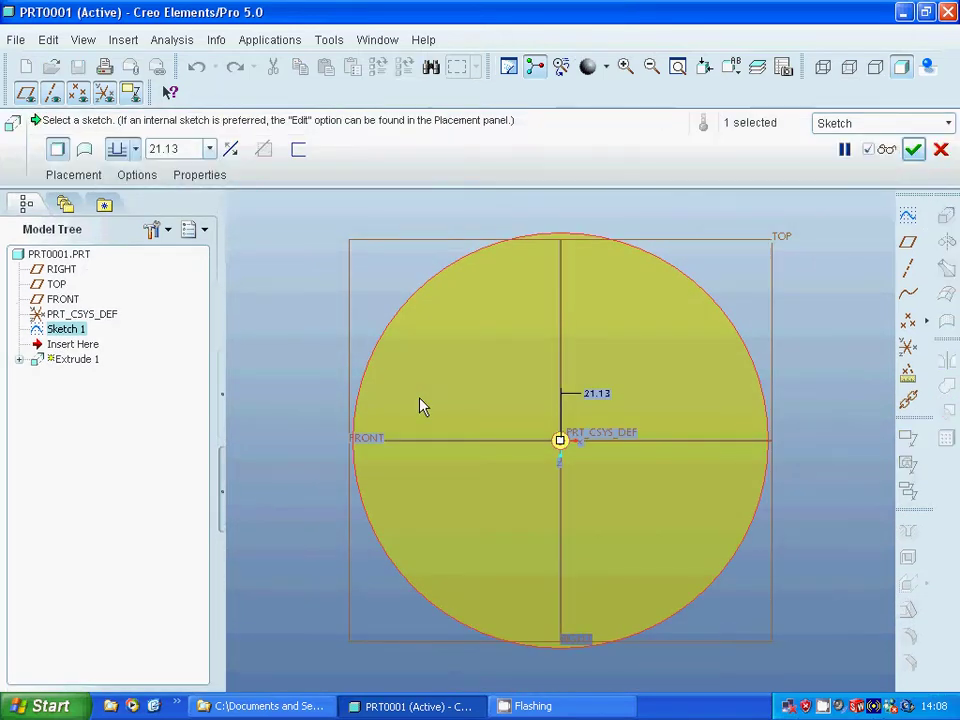
pyautogui.click(186, 148)
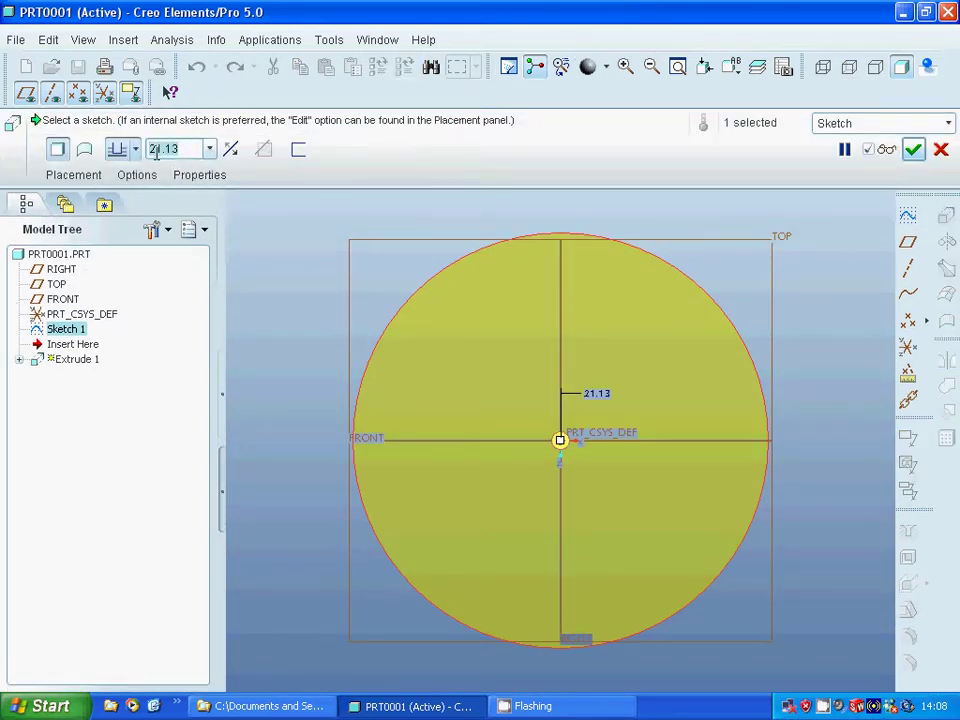
pyautogui.write('200')
pyautogui.press('Return')
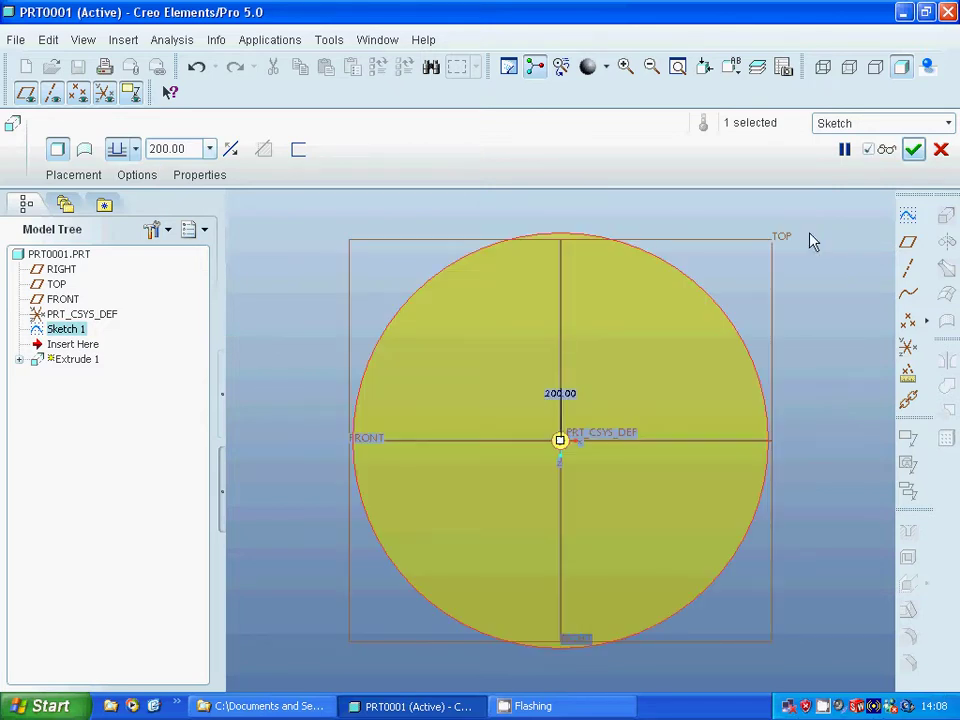
pyautogui.click(677, 68)
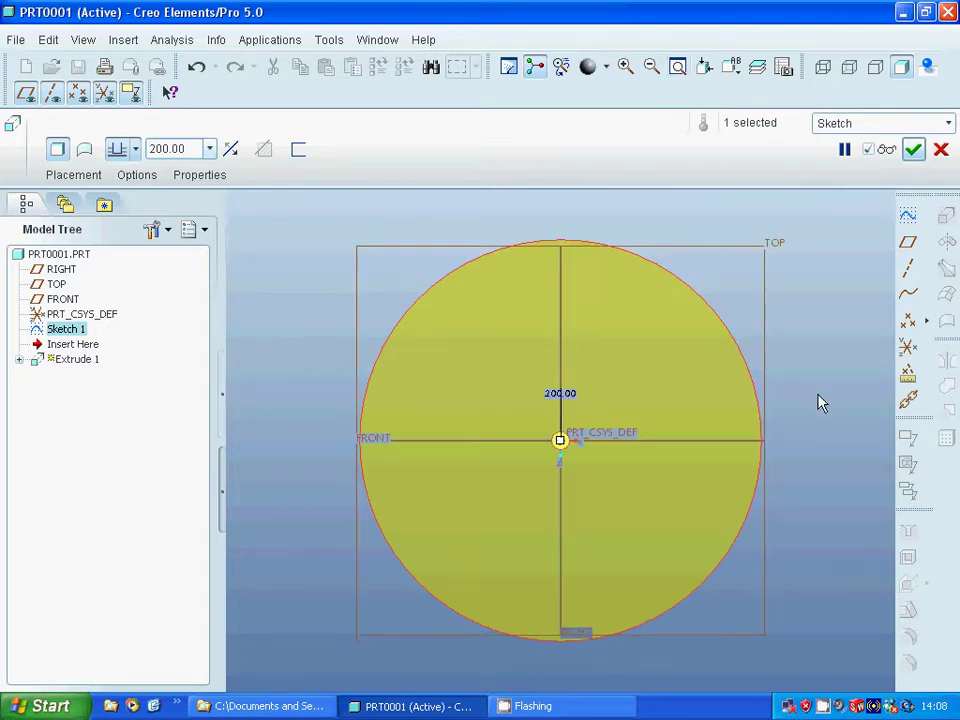
pyautogui.moveTo(818, 402); pyautogui.dragTo(814, 371, button='middle')
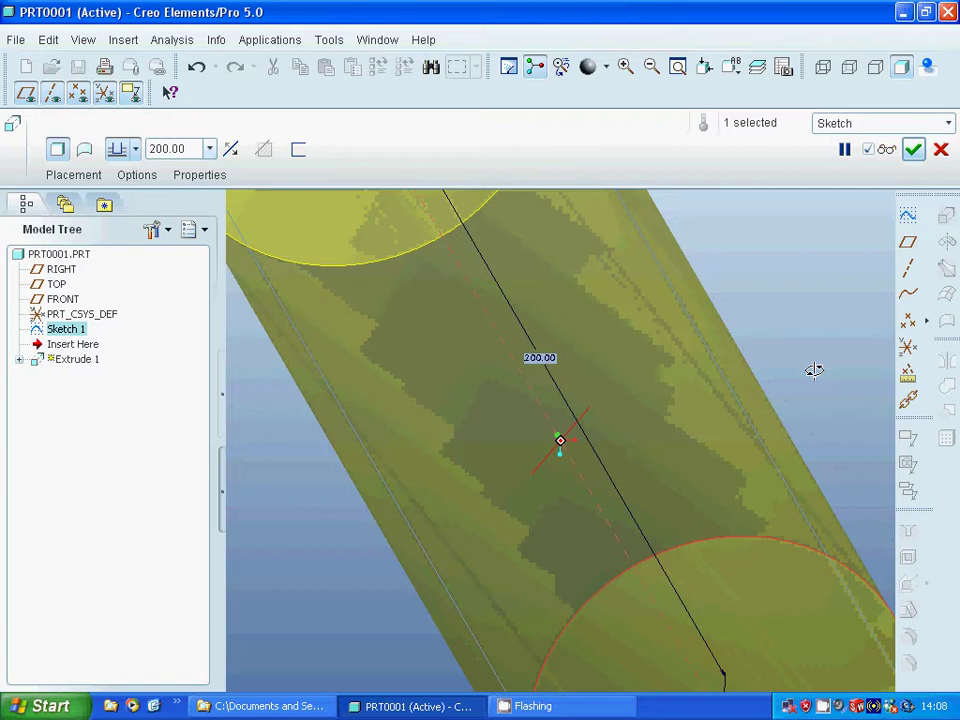
pyautogui.click(914, 150)
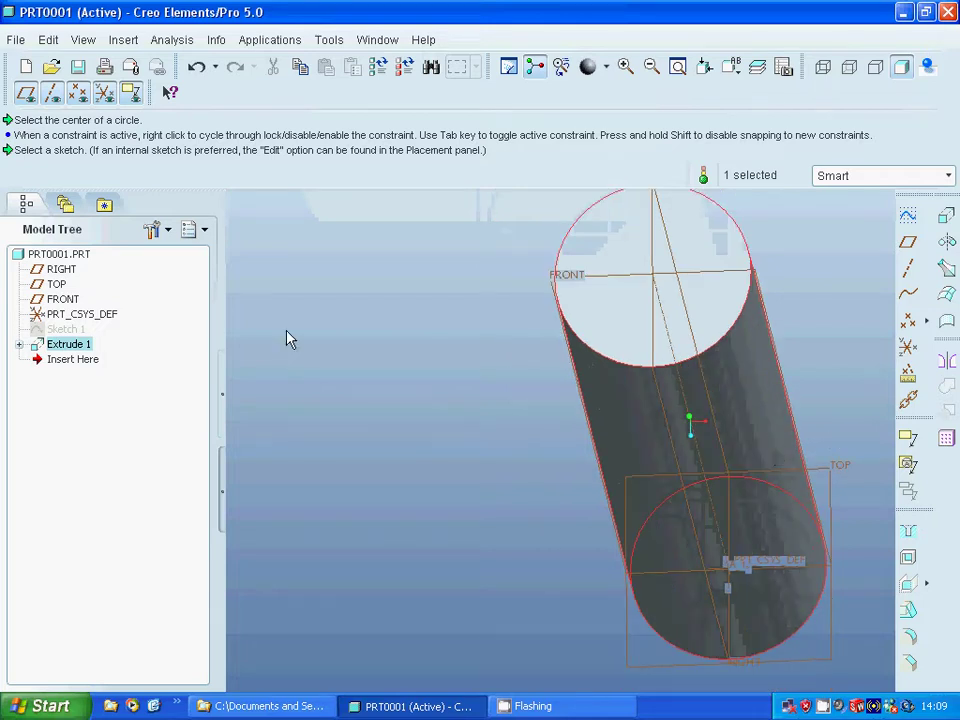
# Start a helical sweep protrusion with Constant pitch, Thru Axis and Right Handed attributes
pyautogui.click(127, 41)
pyautogui.moveTo(156, 321)
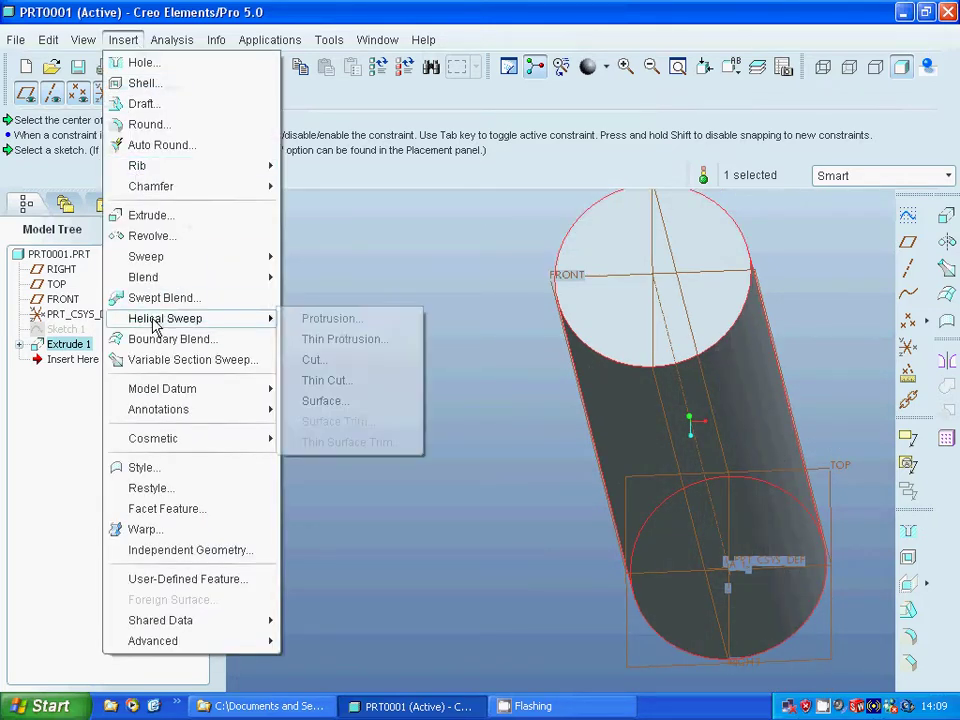
pyautogui.click(338, 319)
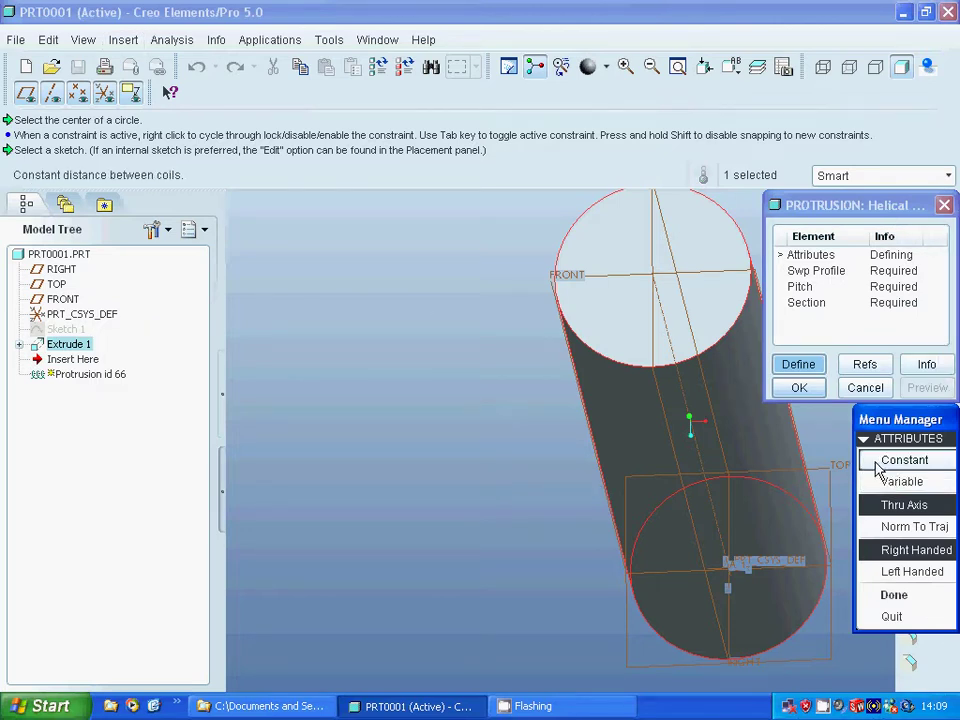
pyautogui.click(878, 507)
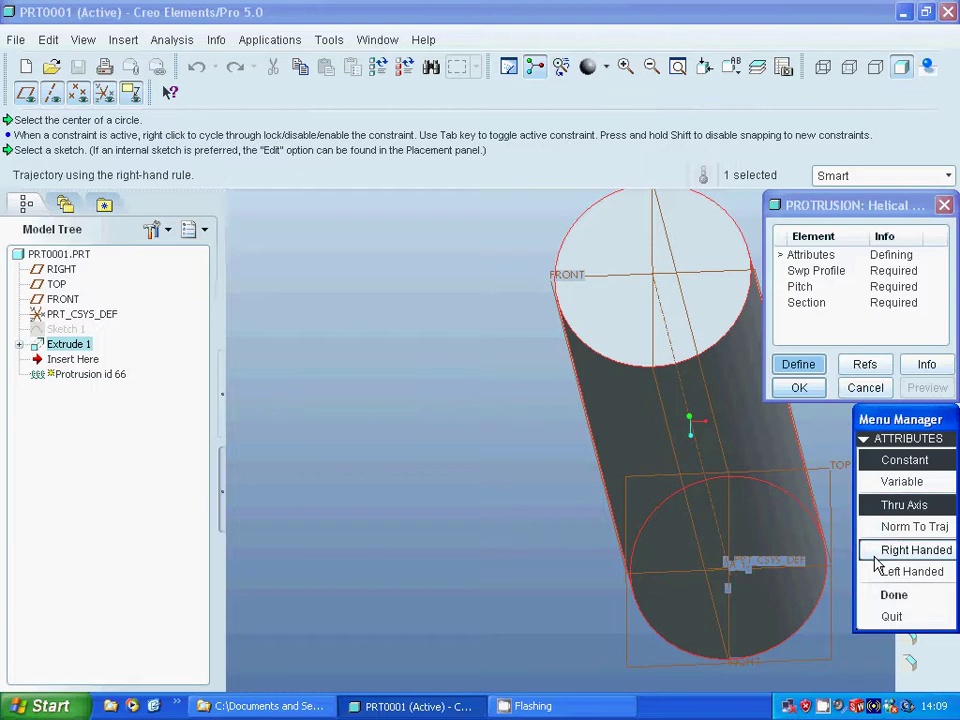
pyautogui.click(877, 553)
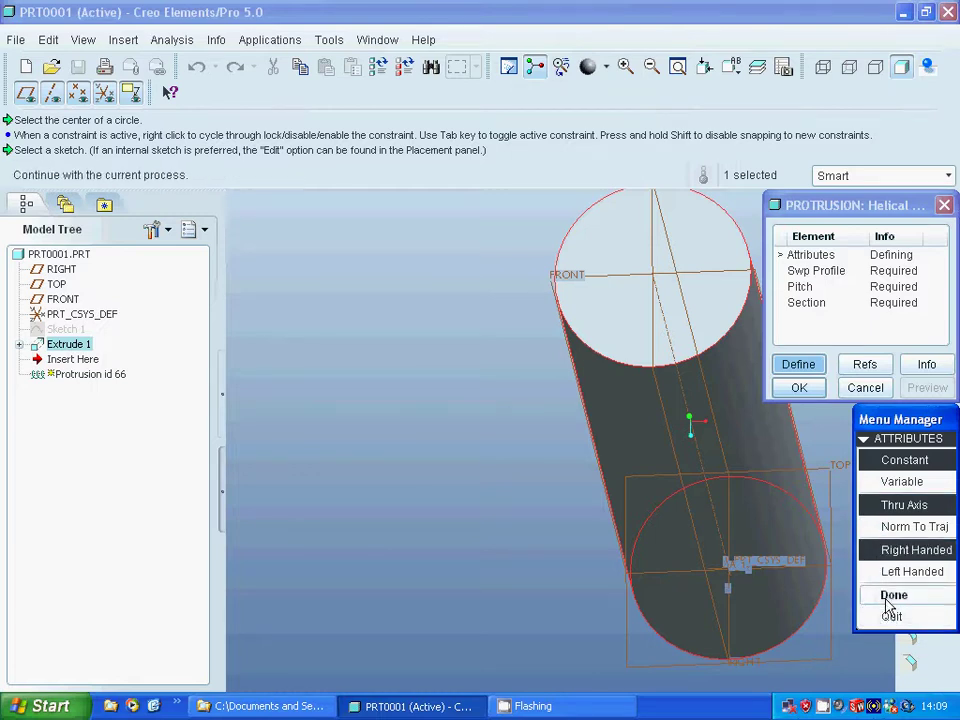
pyautogui.click(889, 598)
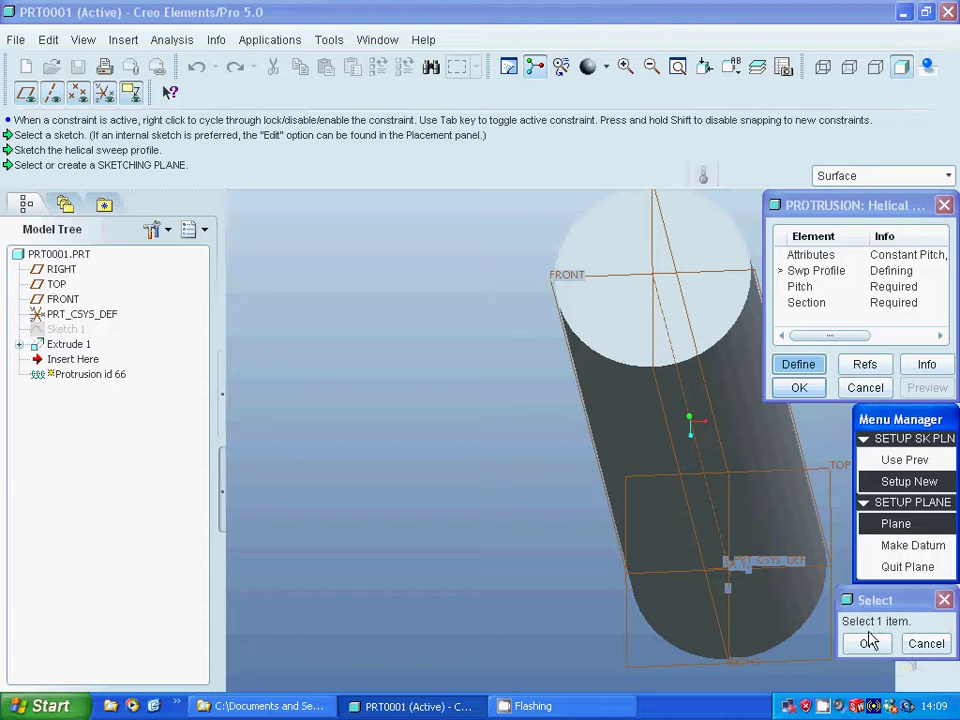
# Set the FRONT plane as the sweep profile's sketching plane, accepting the viewing direction and the default orientation
pyautogui.click(888, 526)
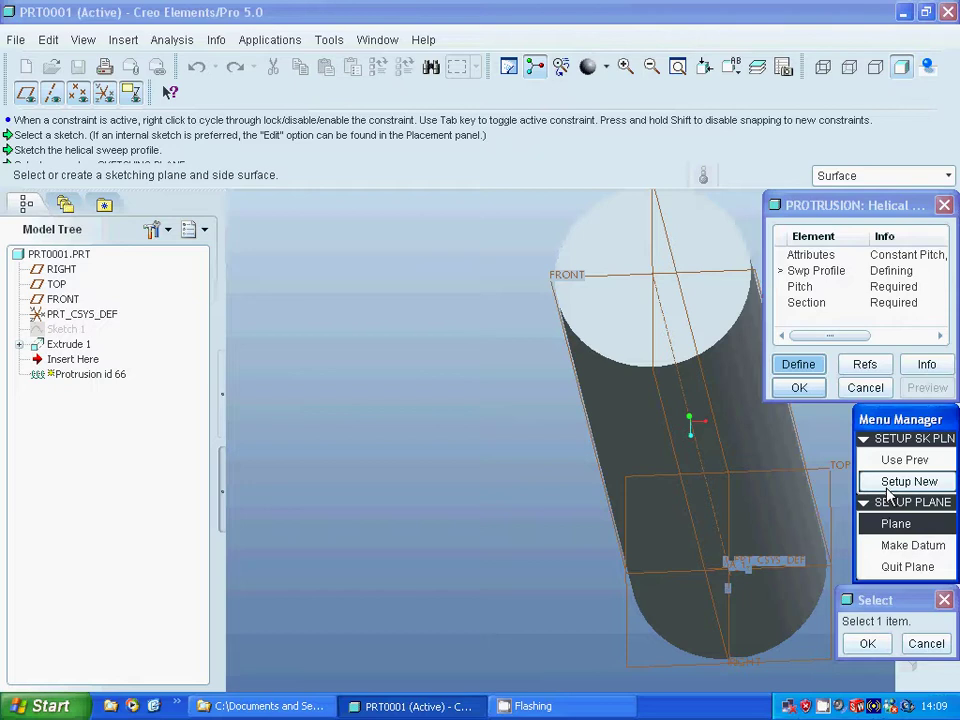
pyautogui.click(888, 484)
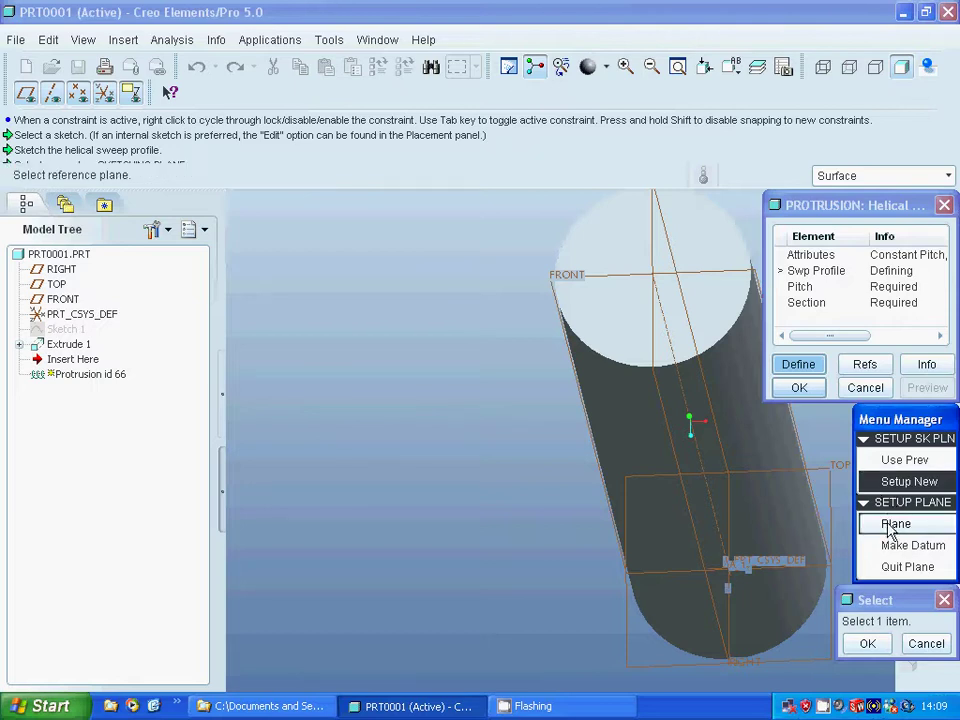
pyautogui.click(866, 644)
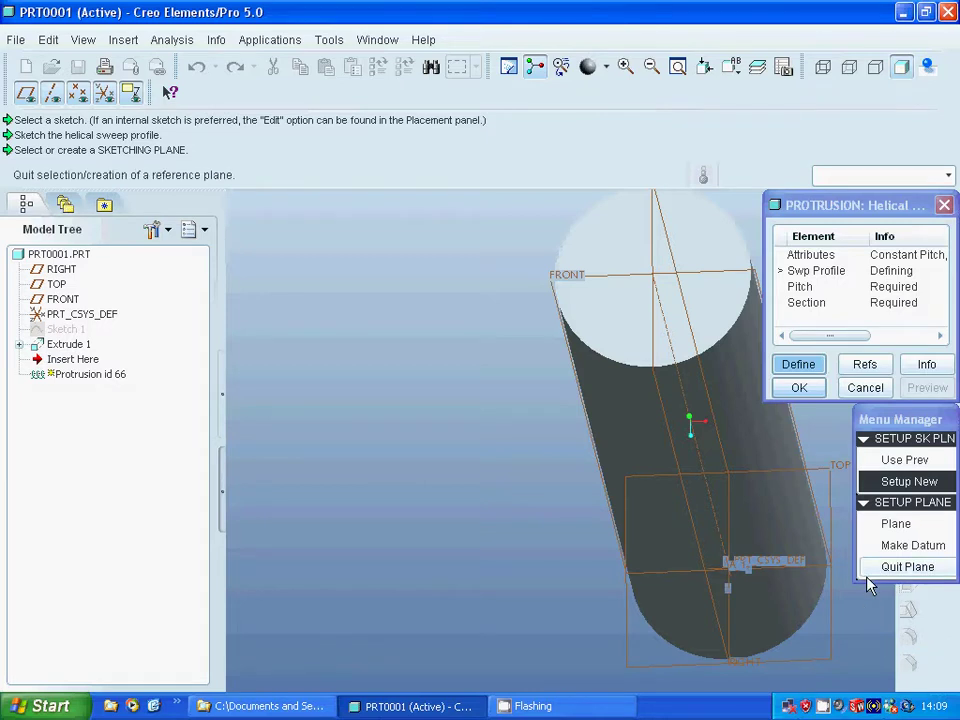
pyautogui.click(888, 524)
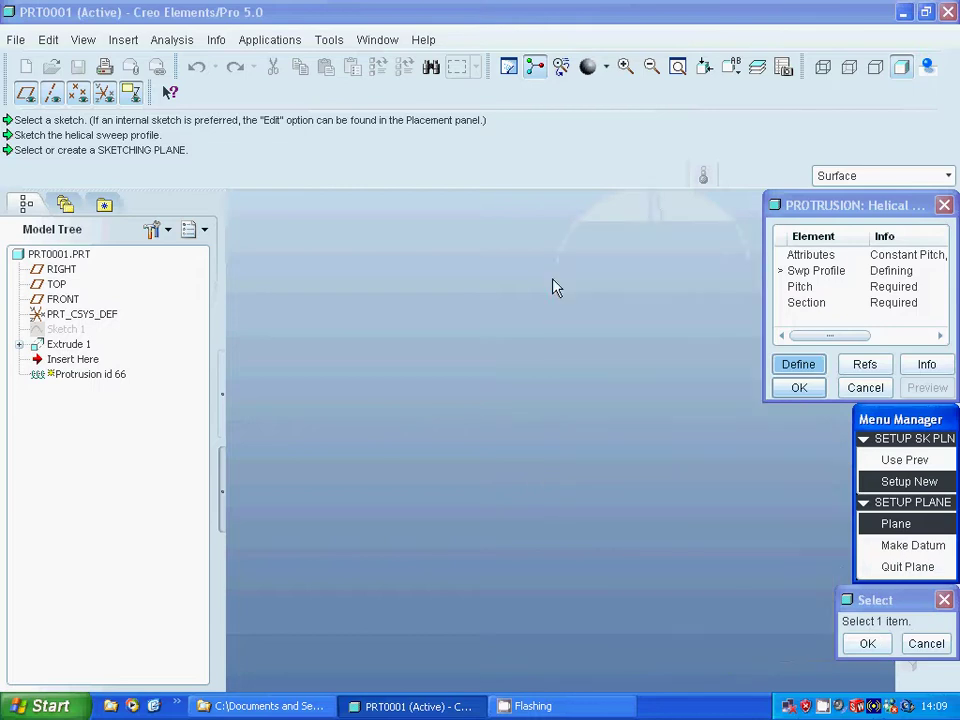
pyautogui.click(553, 282)
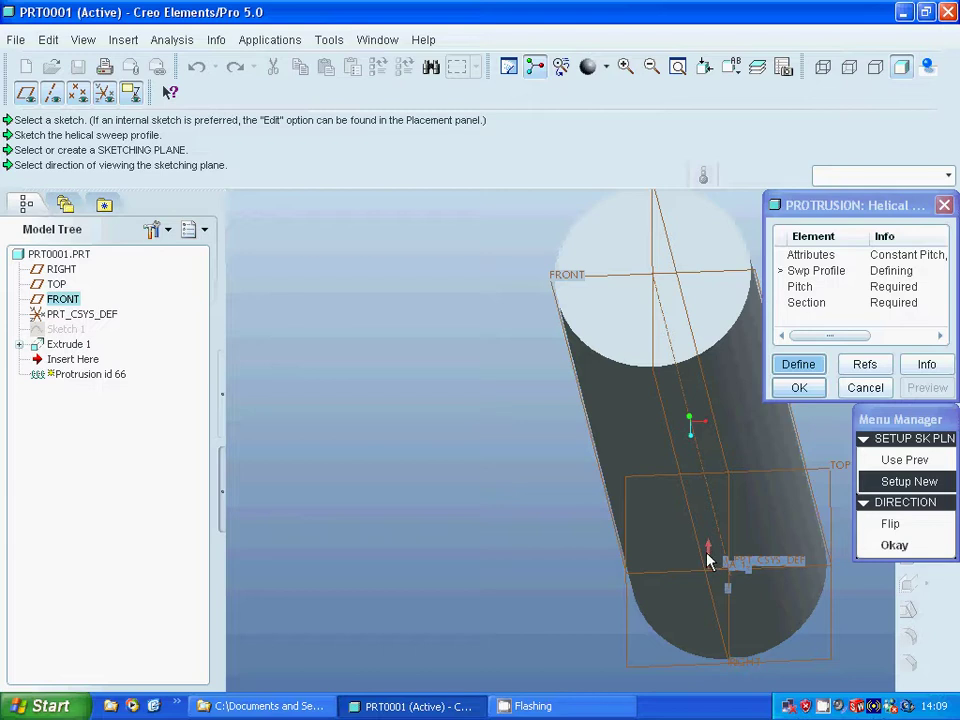
pyautogui.click(889, 549)
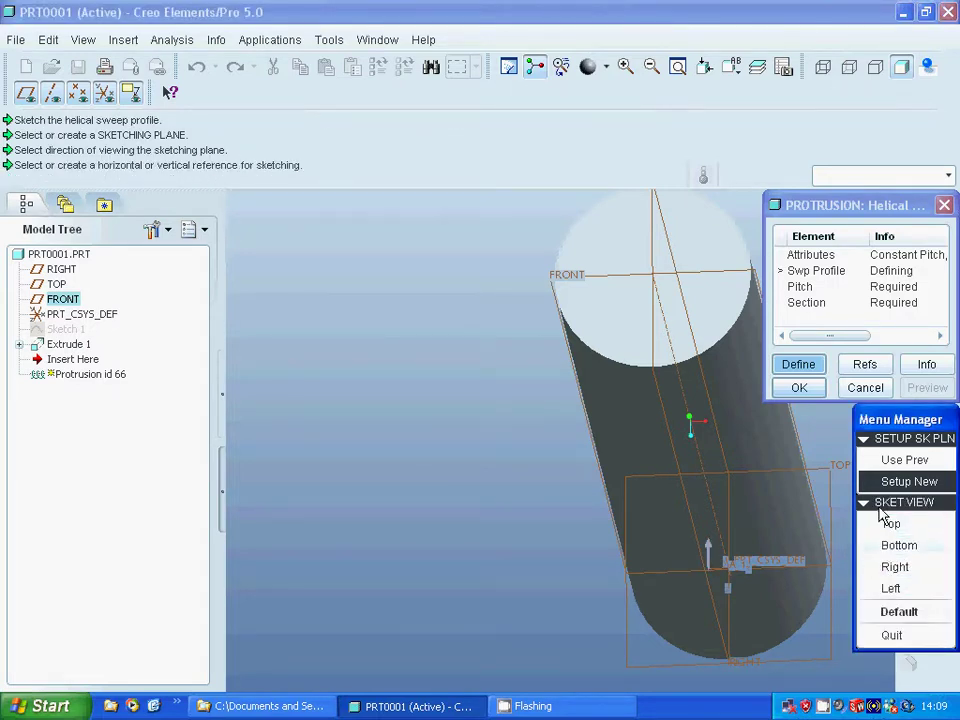
pyautogui.click(884, 613)
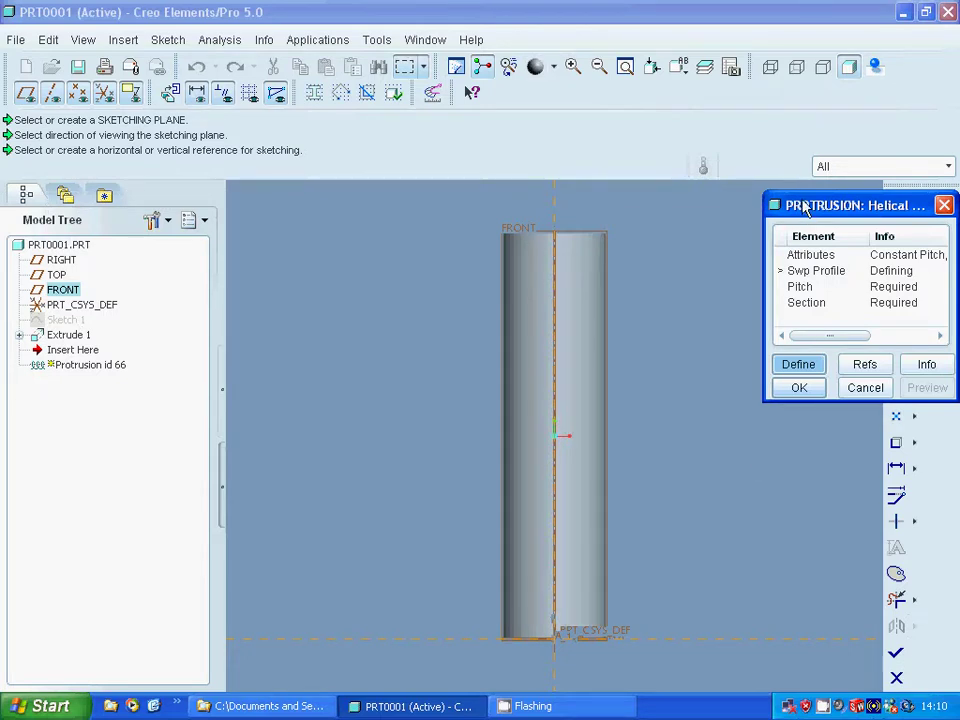
# Sketch a vertical line about 214 long upward from the horizontal reference, about 48 to the left of the cylinder's axis
pyautogui.moveTo(806, 206); pyautogui.dragTo(669, 182)
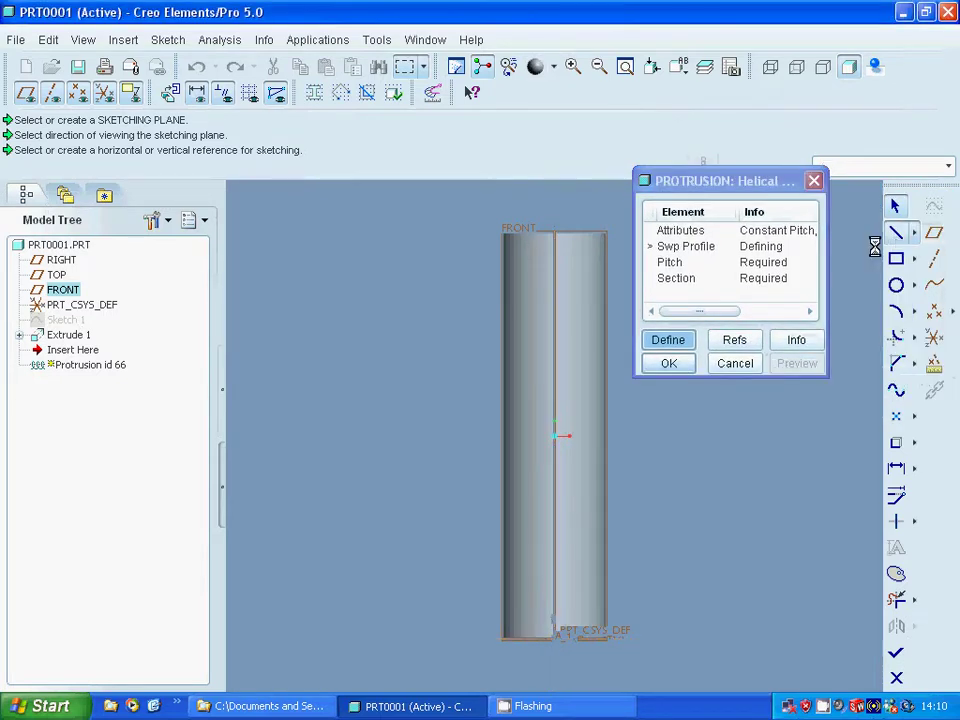
pyautogui.click(457, 642)
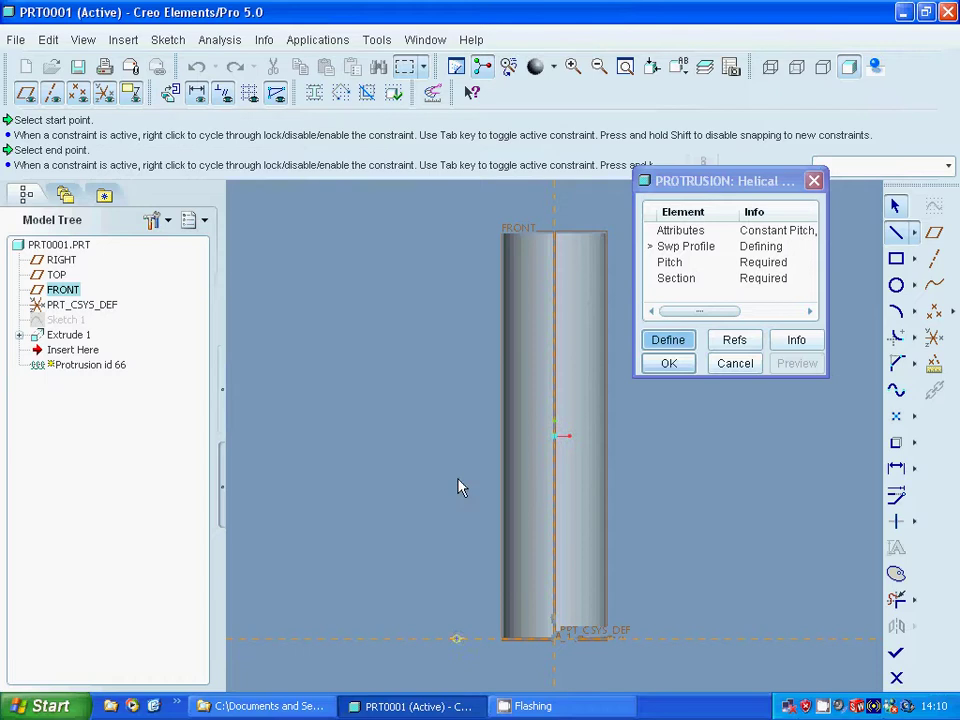
pyautogui.click(469, 216)
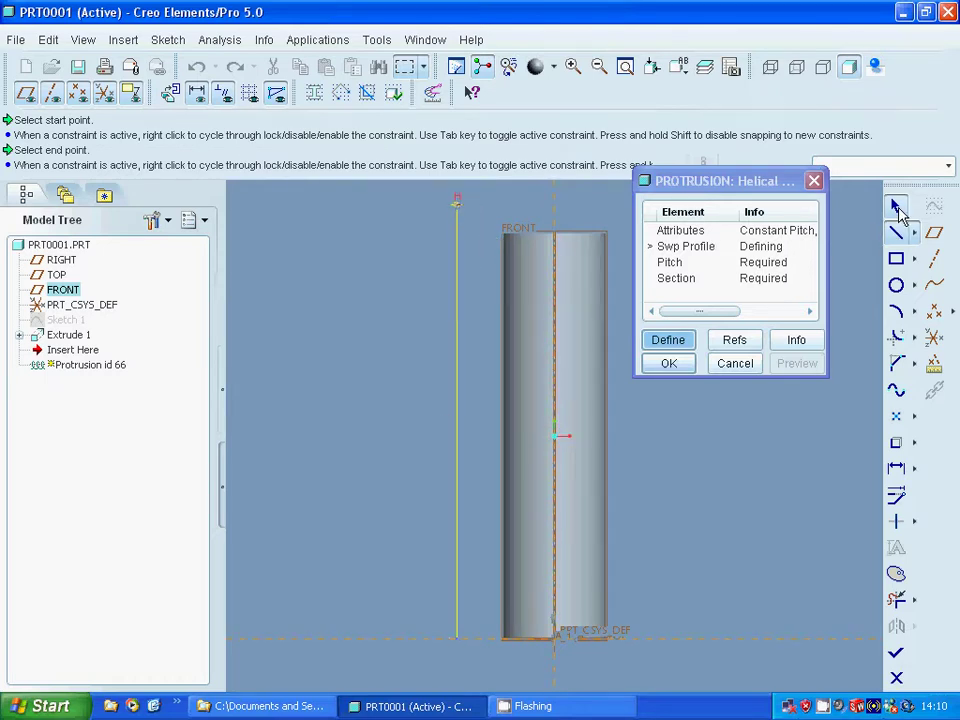
pyautogui.click(896, 206)
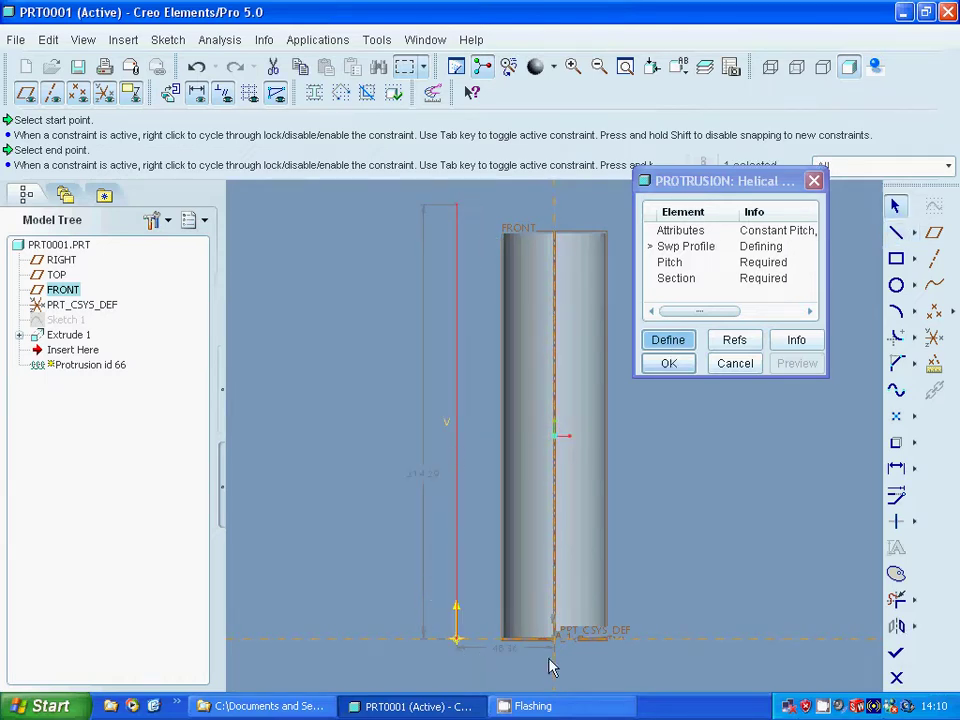
# Set the line's distance from the axis to 40 and its length to 200, and try to finish the profile sketch
pyautogui.doubleClick(505, 652)
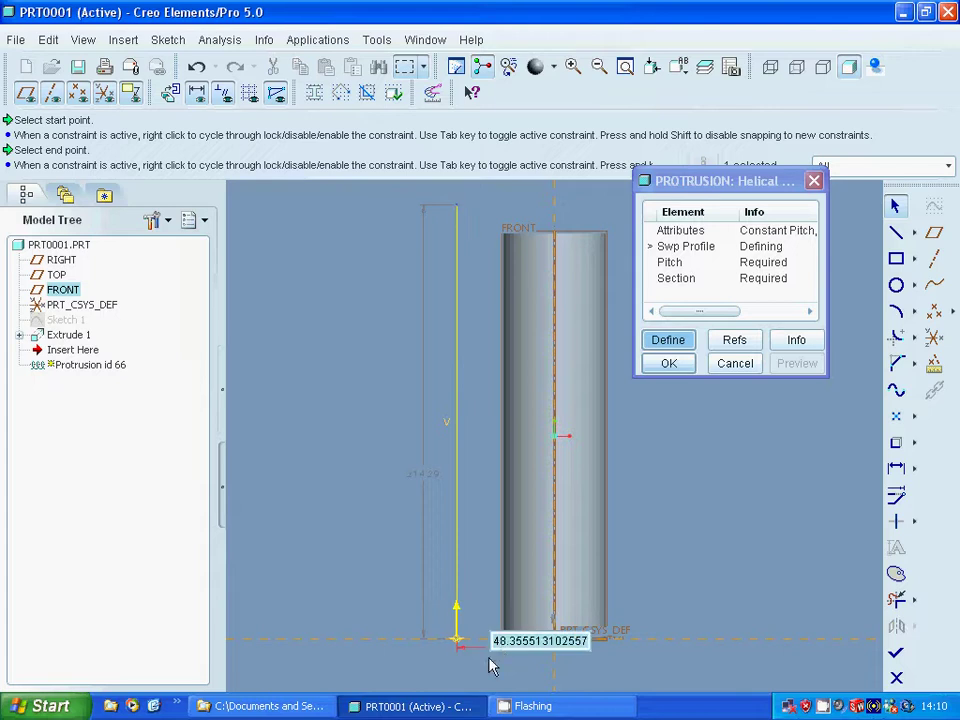
pyautogui.write('4')
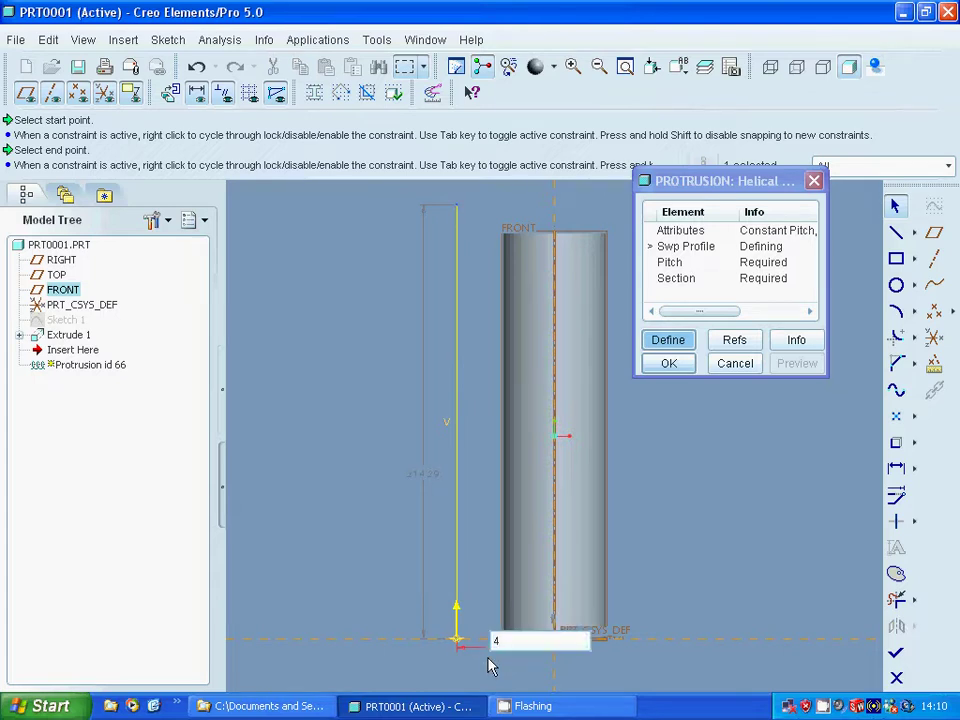
pyautogui.write('0')
pyautogui.press('Return')
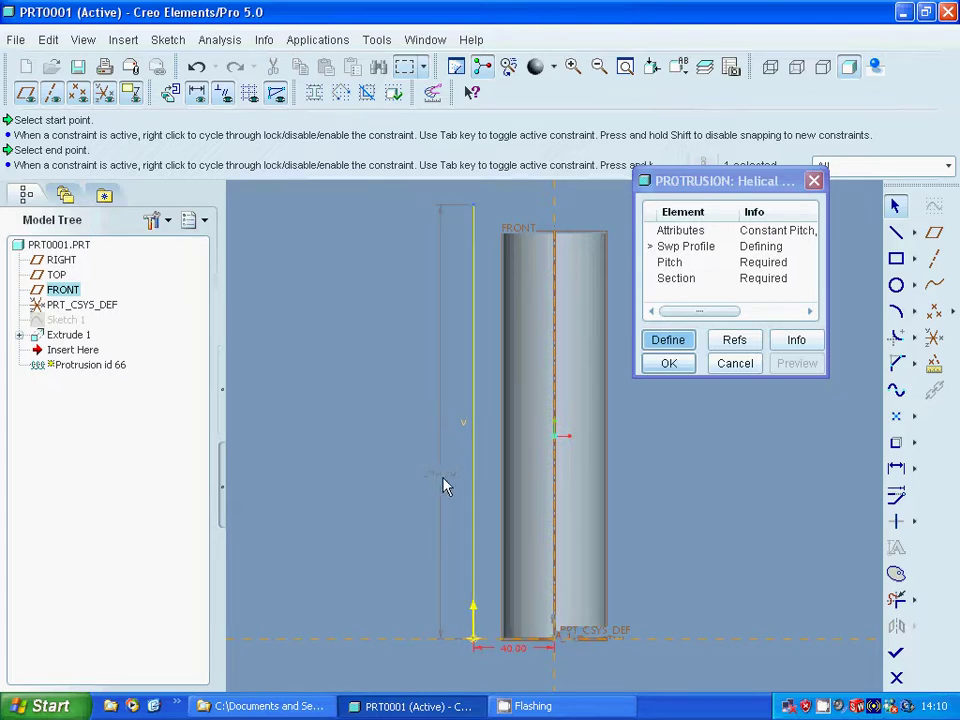
pyautogui.doubleClick(443, 478)
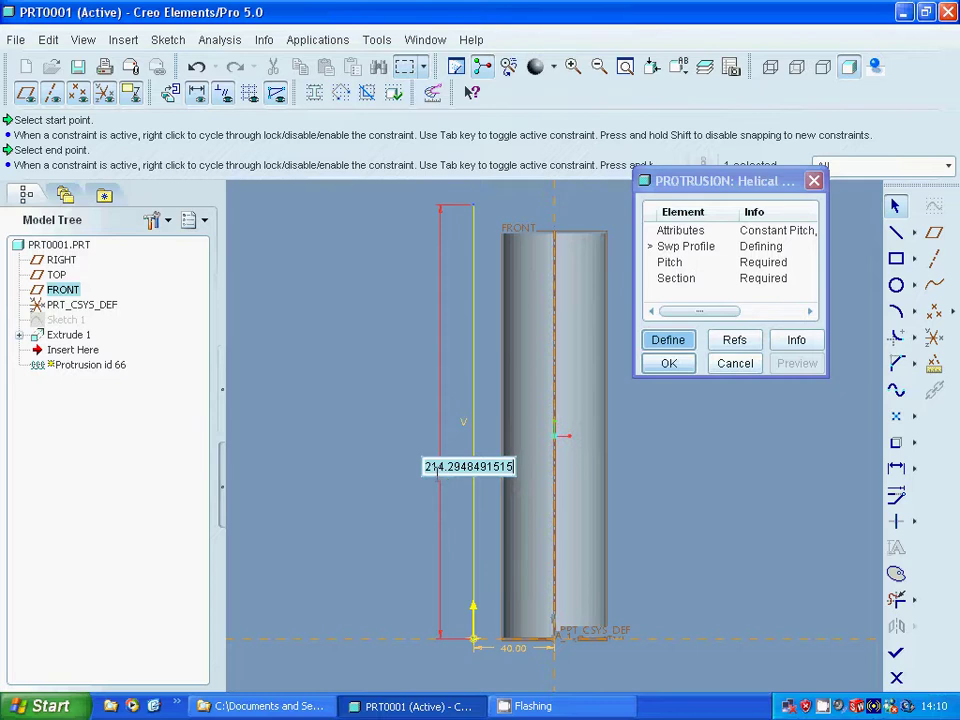
pyautogui.write('200')
pyautogui.press('Return')
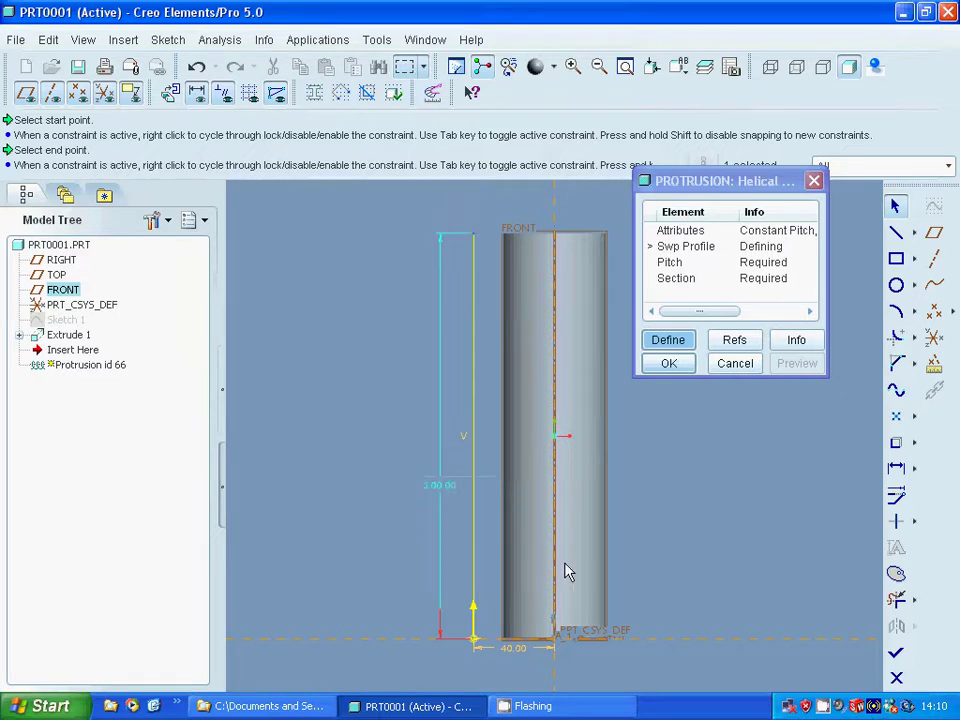
pyautogui.click(896, 654)
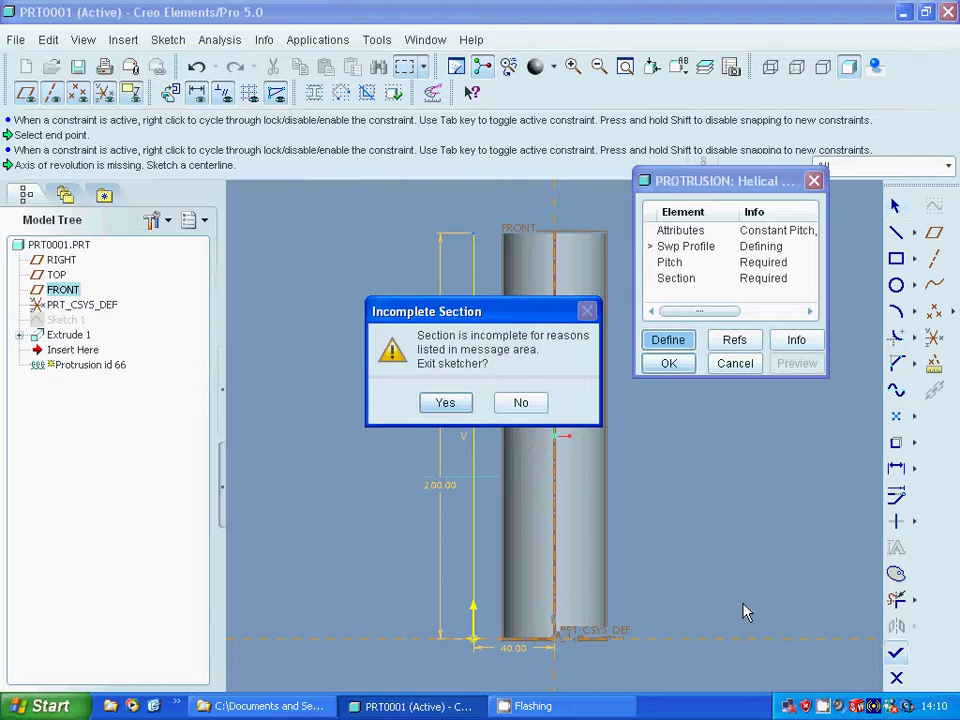
# Exit the incomplete profile sketch and reopen the helical sweep's Swp Profile for definition
pyautogui.click(451, 410)
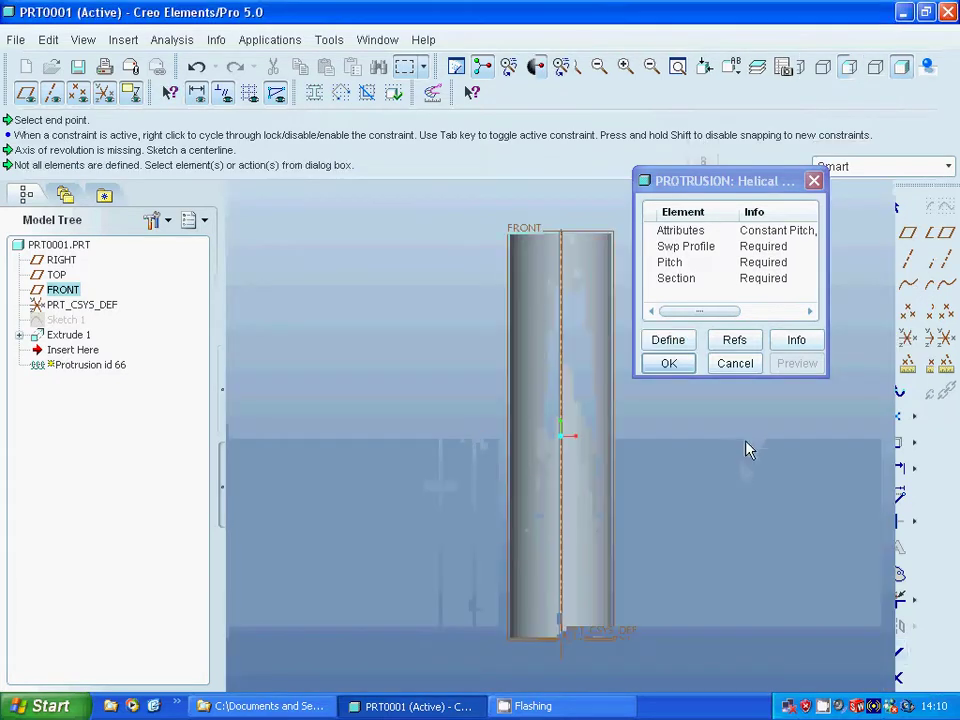
pyautogui.click(670, 250)
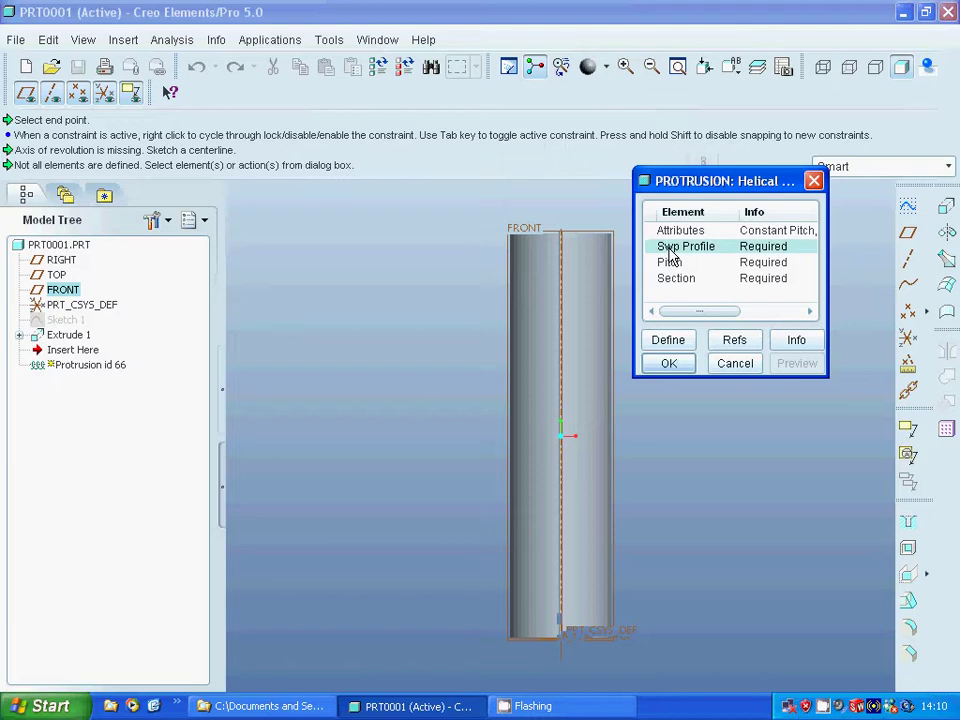
pyautogui.click(664, 342)
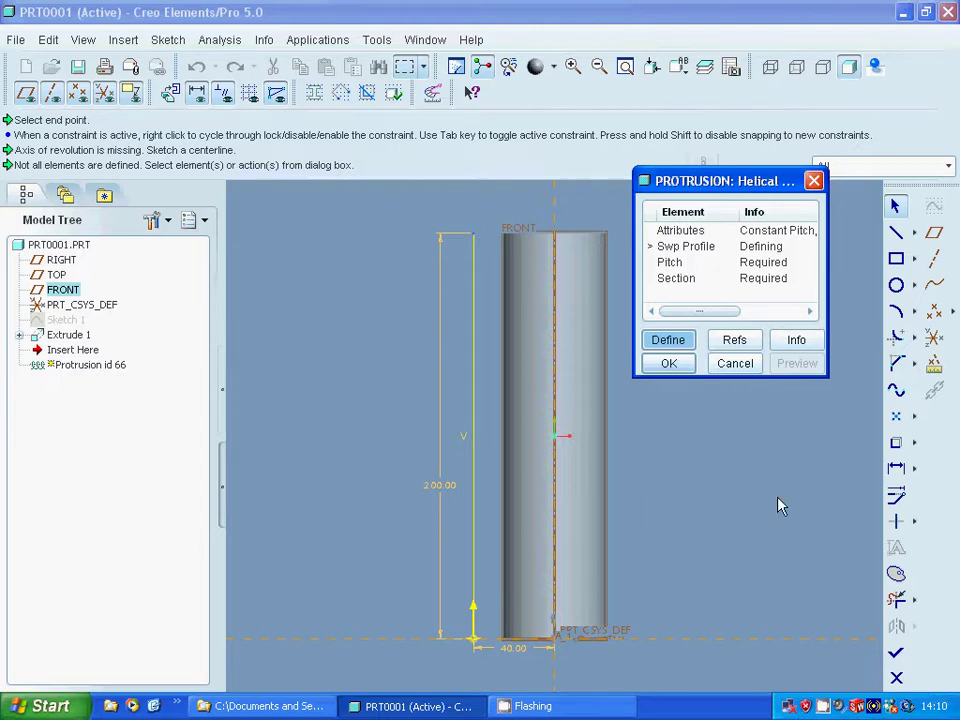
# Add a vertical centerline along the cylinder's axis as the axis of revolution and finish the sweep profile sketch
pyautogui.click(913, 233)
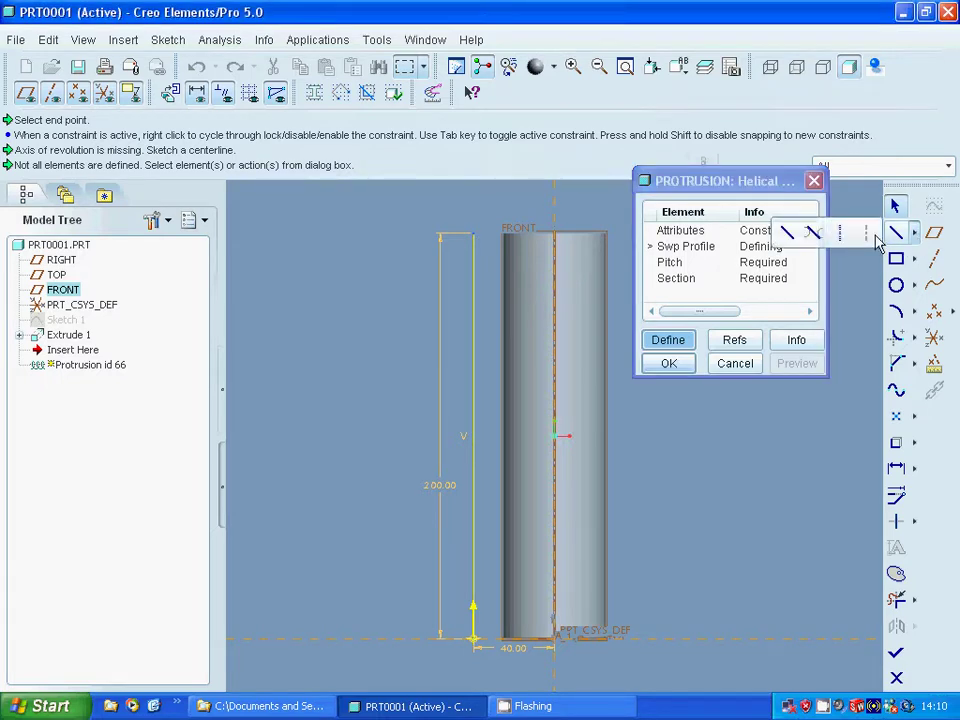
pyautogui.click(845, 240)
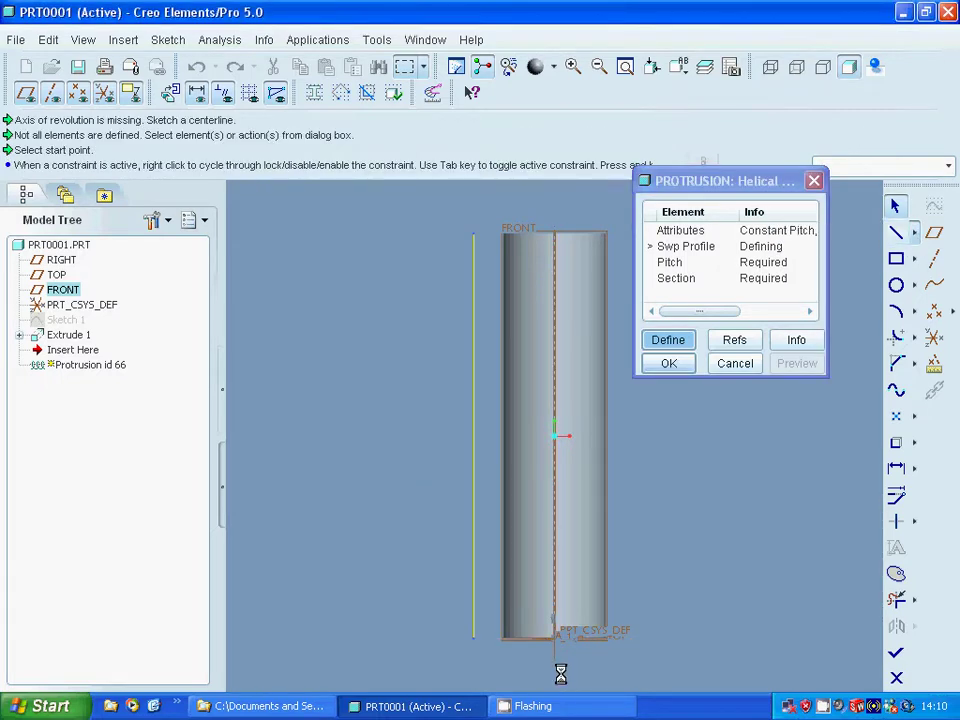
pyautogui.click(554, 437)
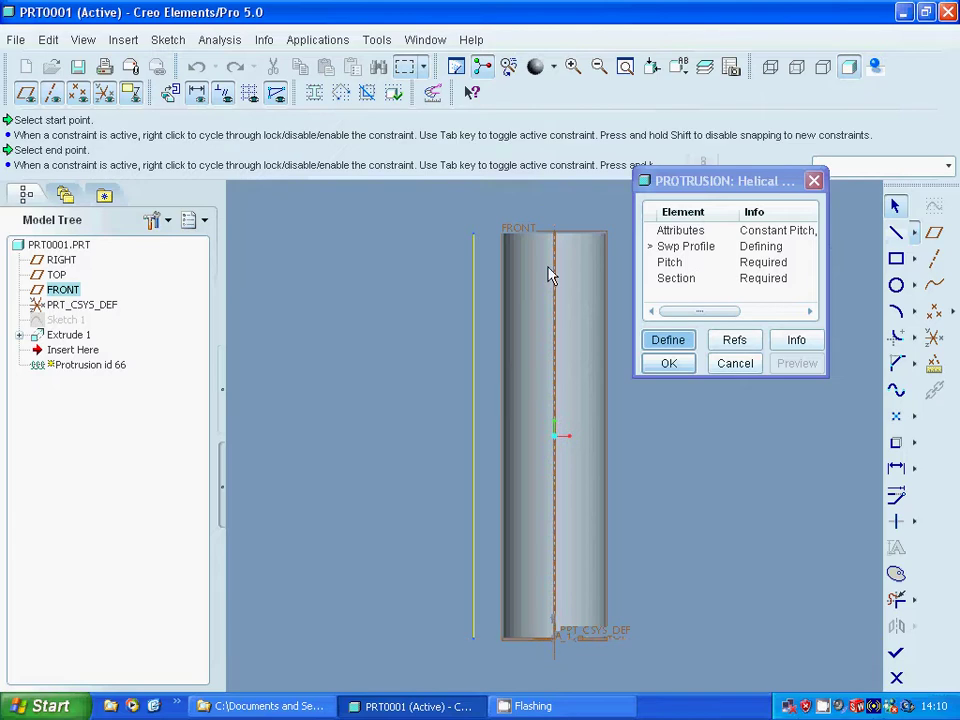
pyautogui.click(557, 209)
pyautogui.click(896, 652)
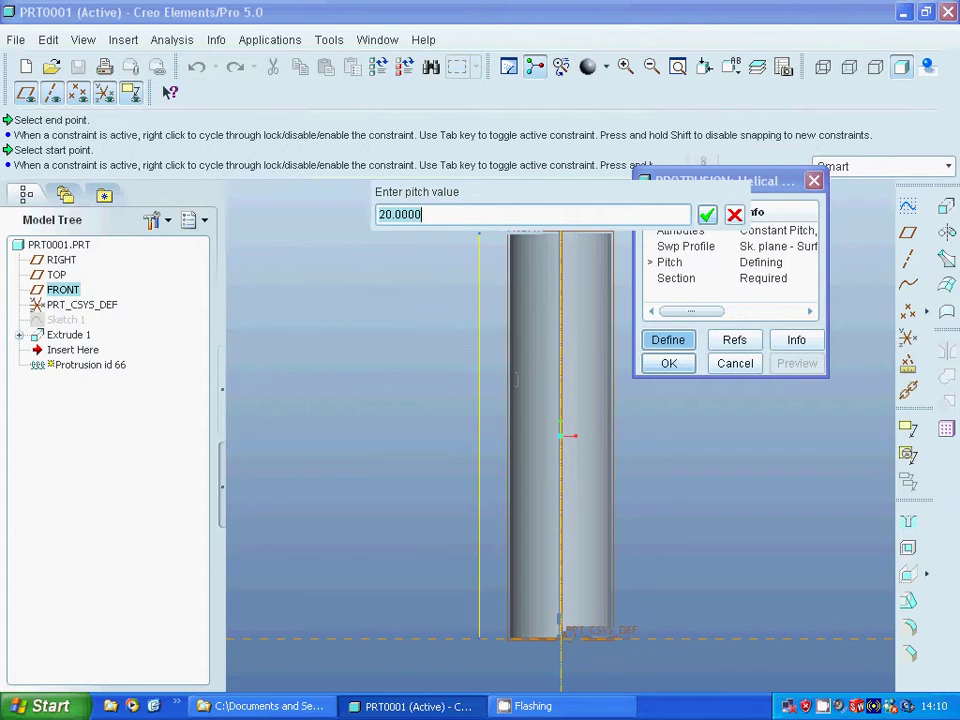
# Set the helical sweep's pitch to 200
pyautogui.press('End')
pyautogui.write('200')
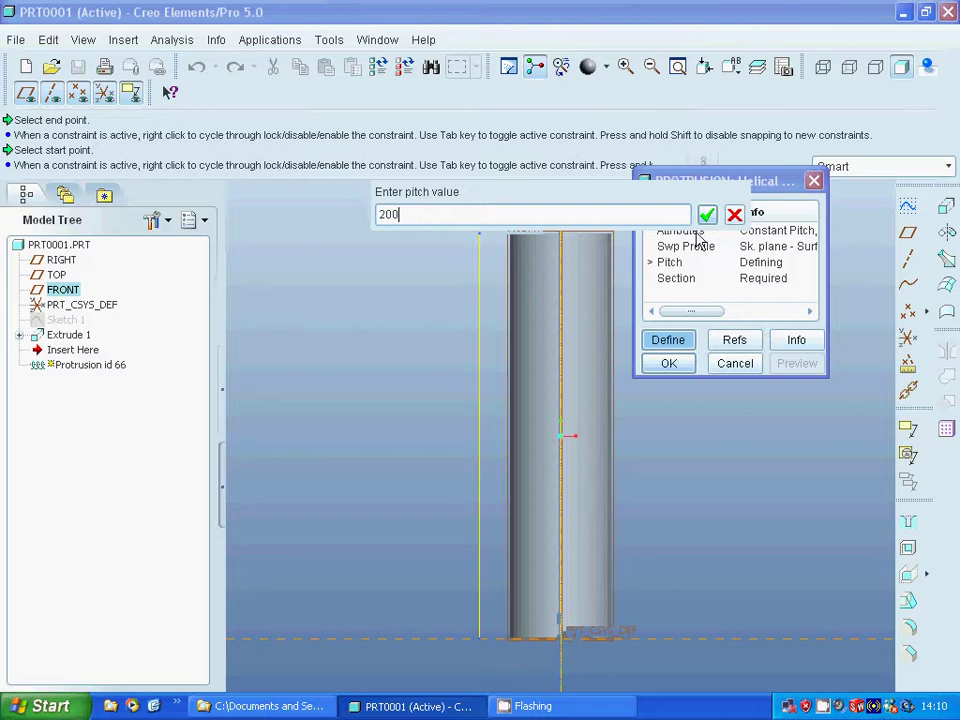
pyautogui.click(706, 214)
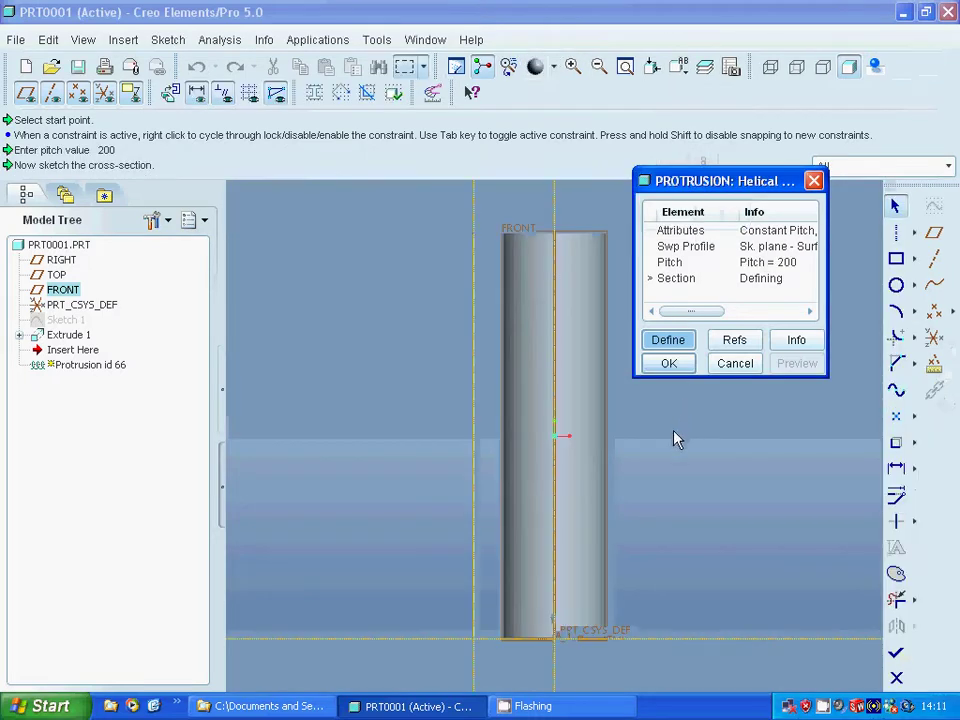
# Sketch a closed four-sided section from the sweep profile's lower end to the cylinder's edge, about 15 wide and 22 high at the cylinder
pyautogui.click(912, 232)
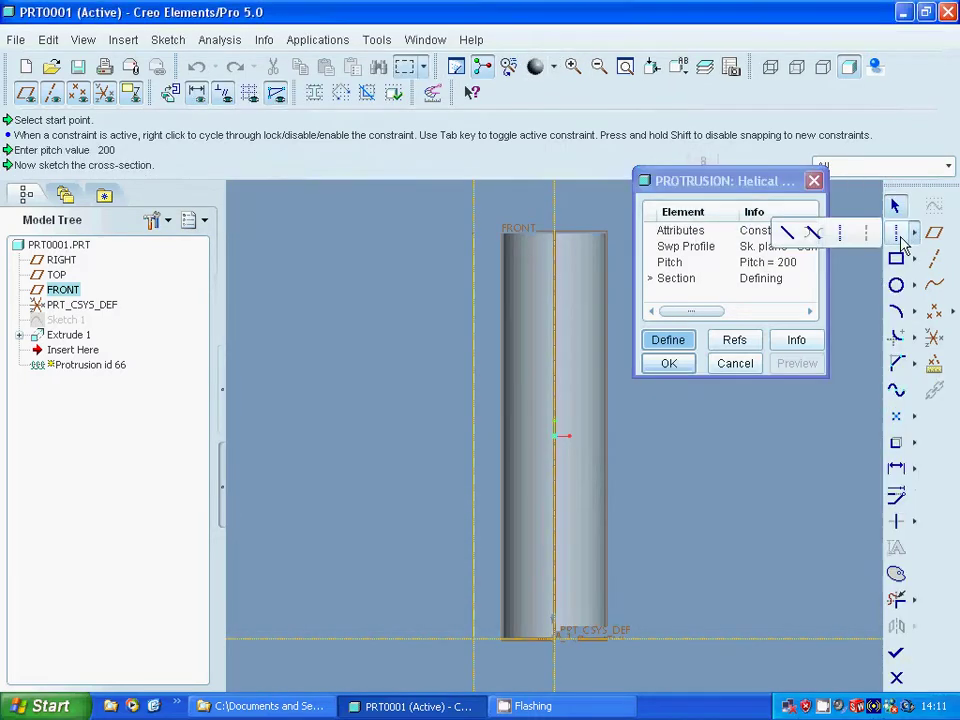
pyautogui.click(785, 236)
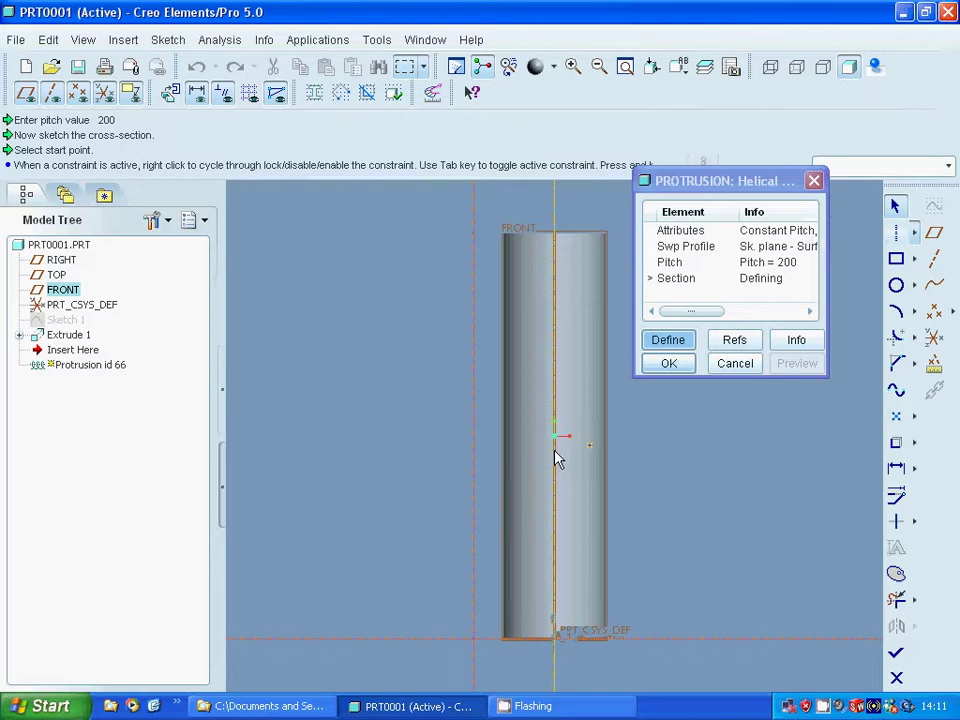
pyautogui.click(473, 619)
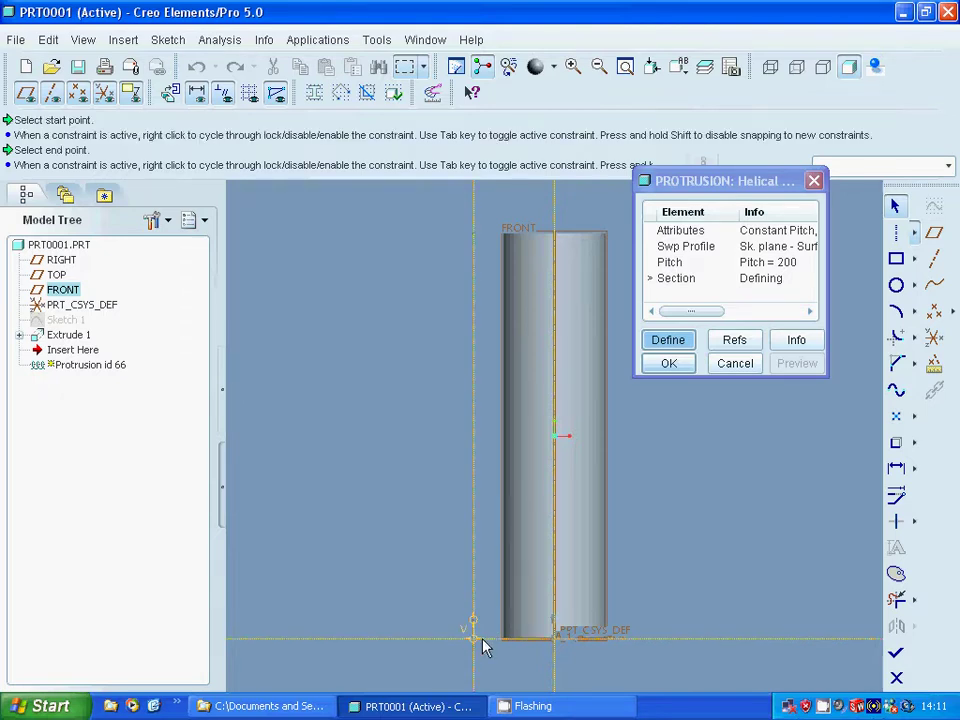
pyautogui.press('Tab')
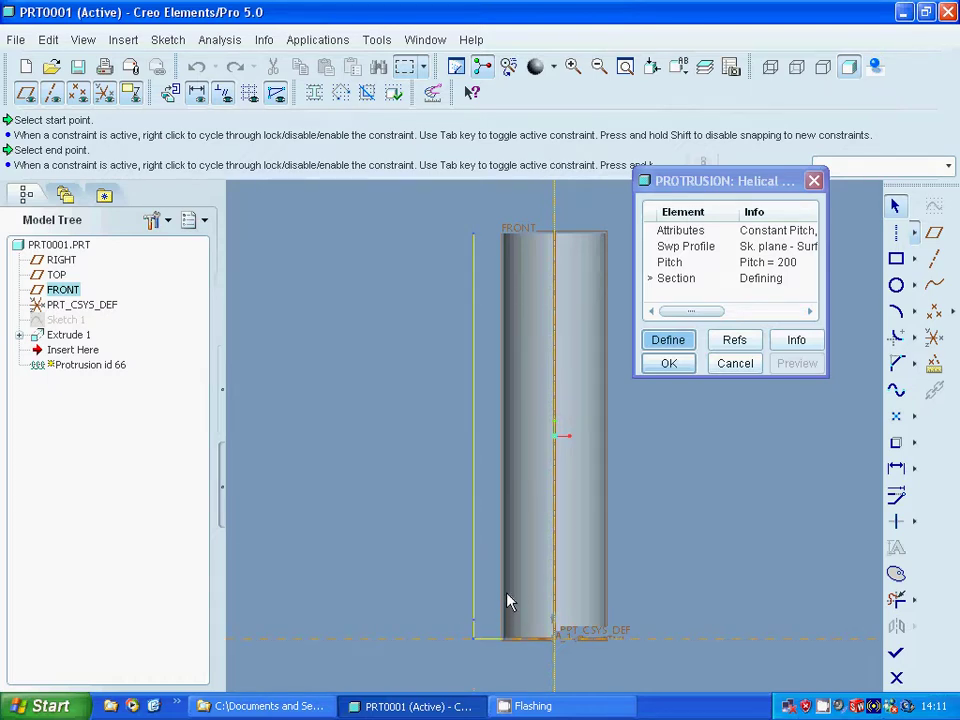
pyautogui.click(506, 596)
pyautogui.click(456, 611)
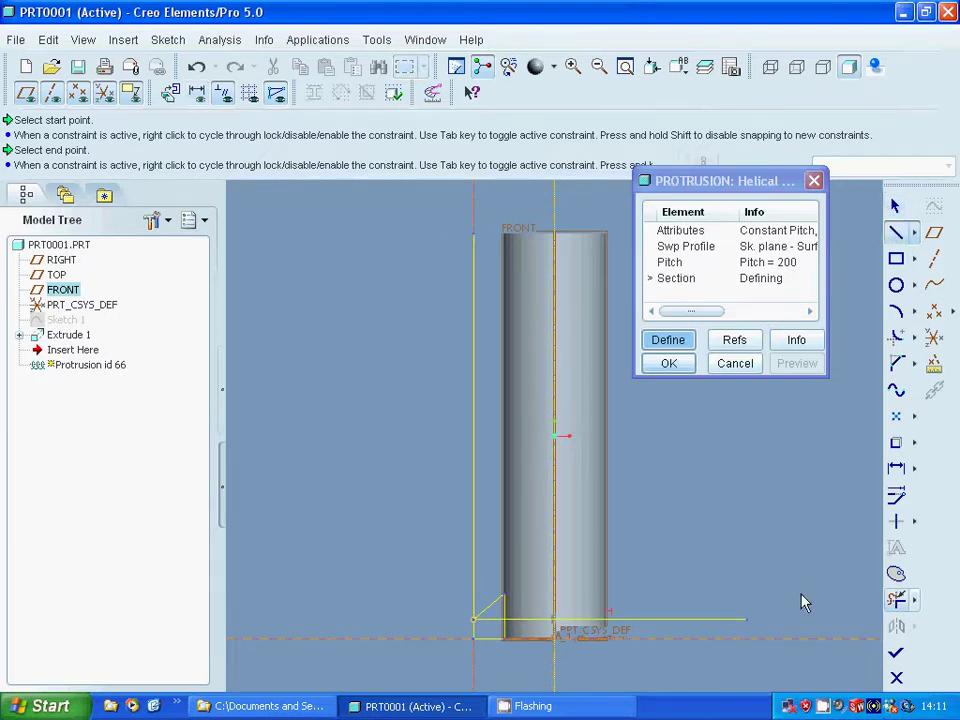
pyautogui.middleClick(735, 563)
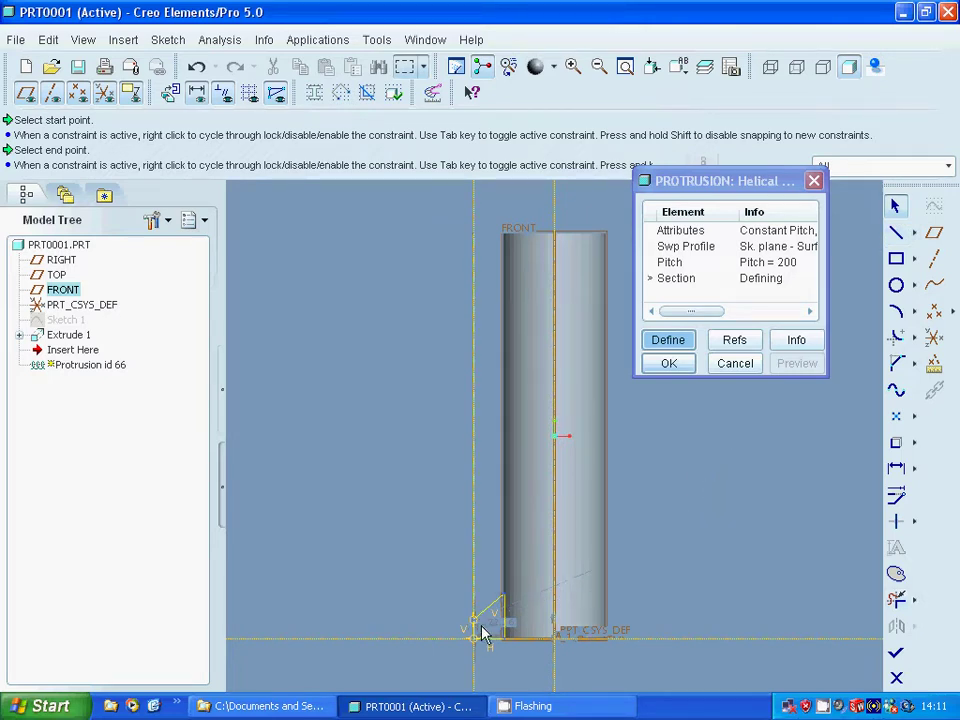
# Set the section's outer edge height to 2.5 and its edge height at the cylinder to 10
pyautogui.moveTo(468, 628); pyautogui.dragTo(408, 628)
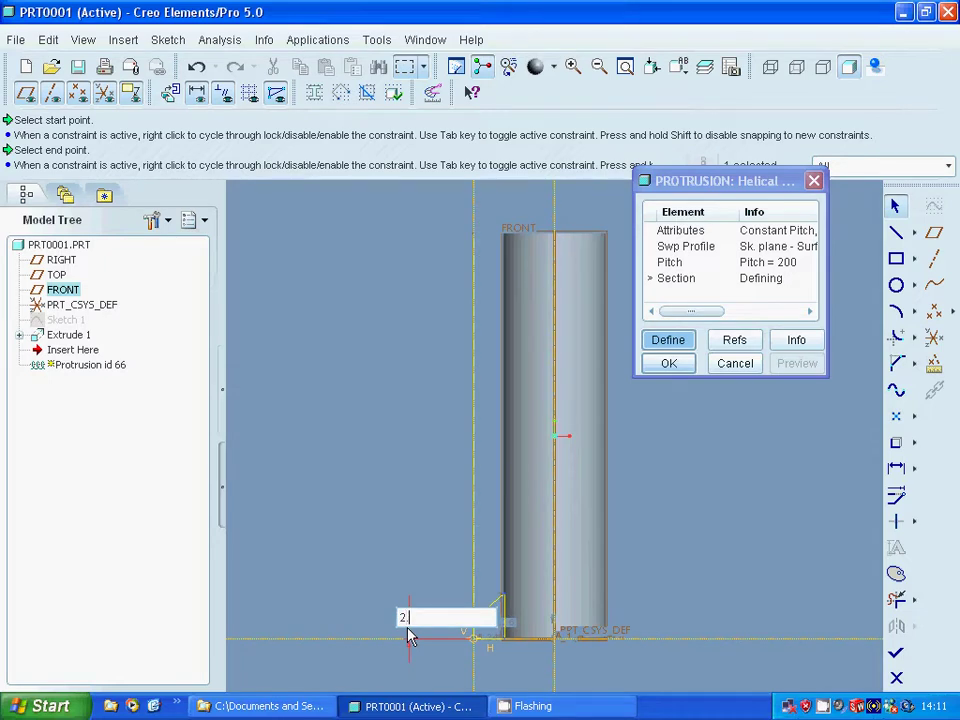
pyautogui.press('Return')
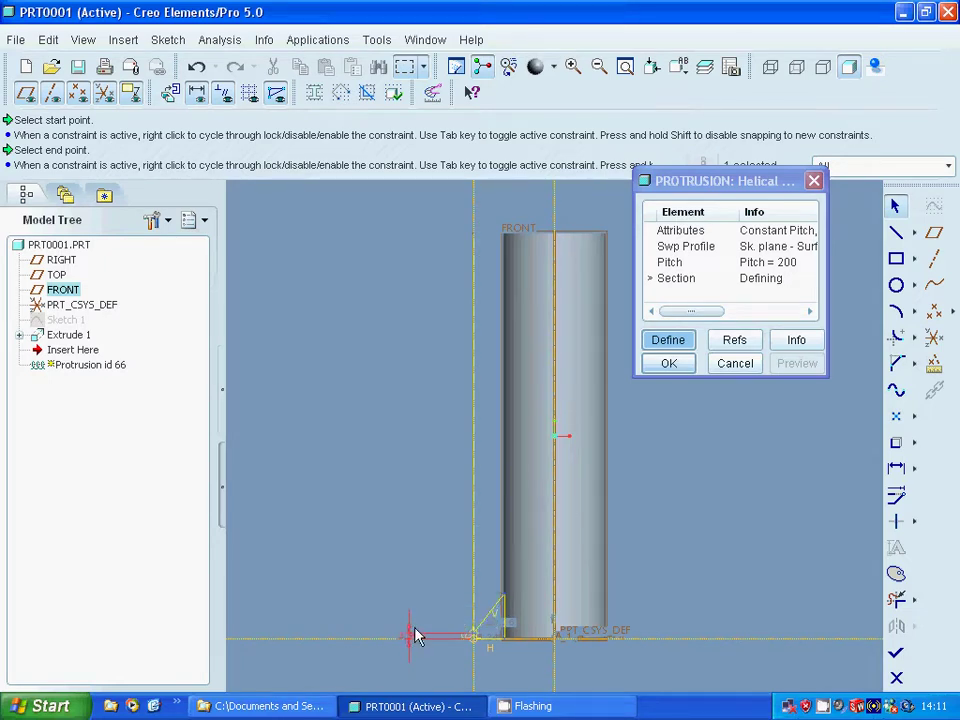
pyautogui.doubleClick(496, 627)
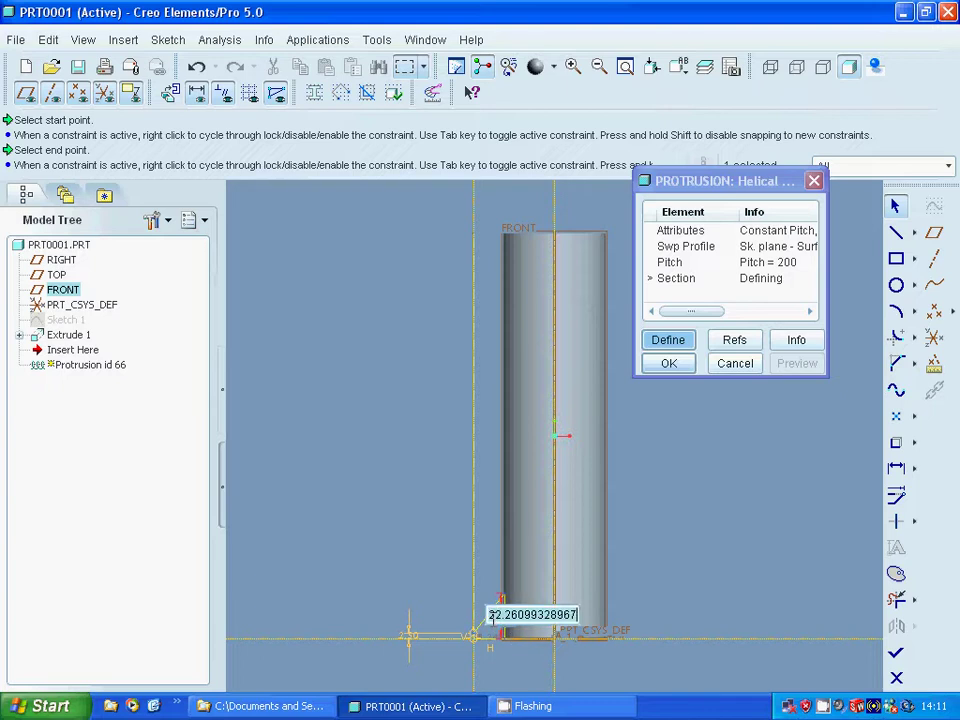
pyautogui.press('BackSpace')
pyautogui.write('10')
pyautogui.press('Return')
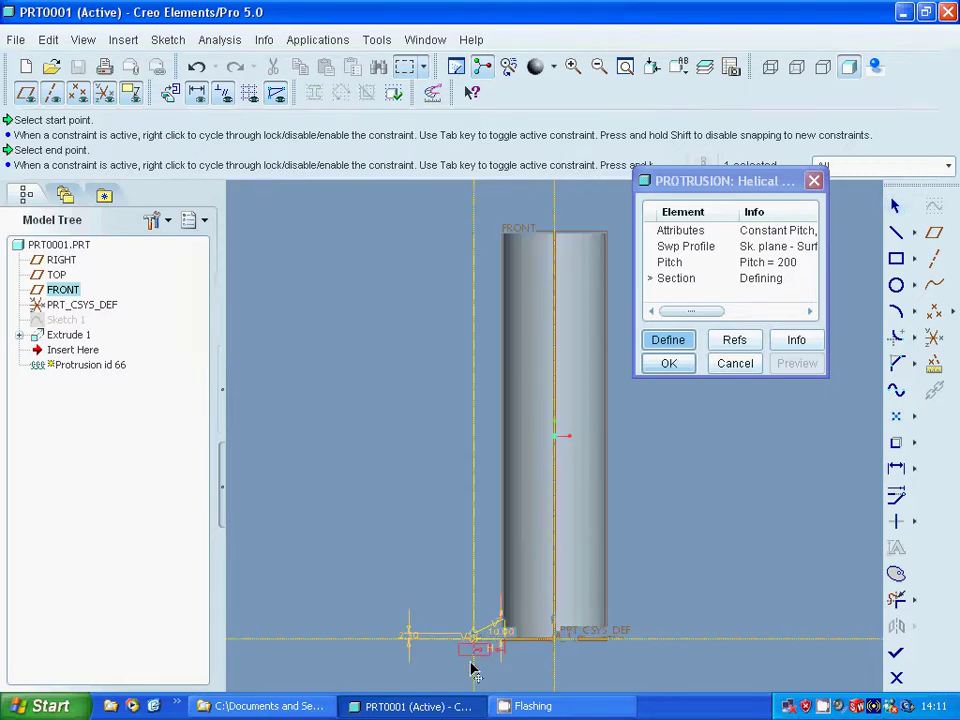
# Move the section's width dimension clear below the sketch and set the width to 10
pyautogui.moveTo(490, 642); pyautogui.dragTo(445, 668)
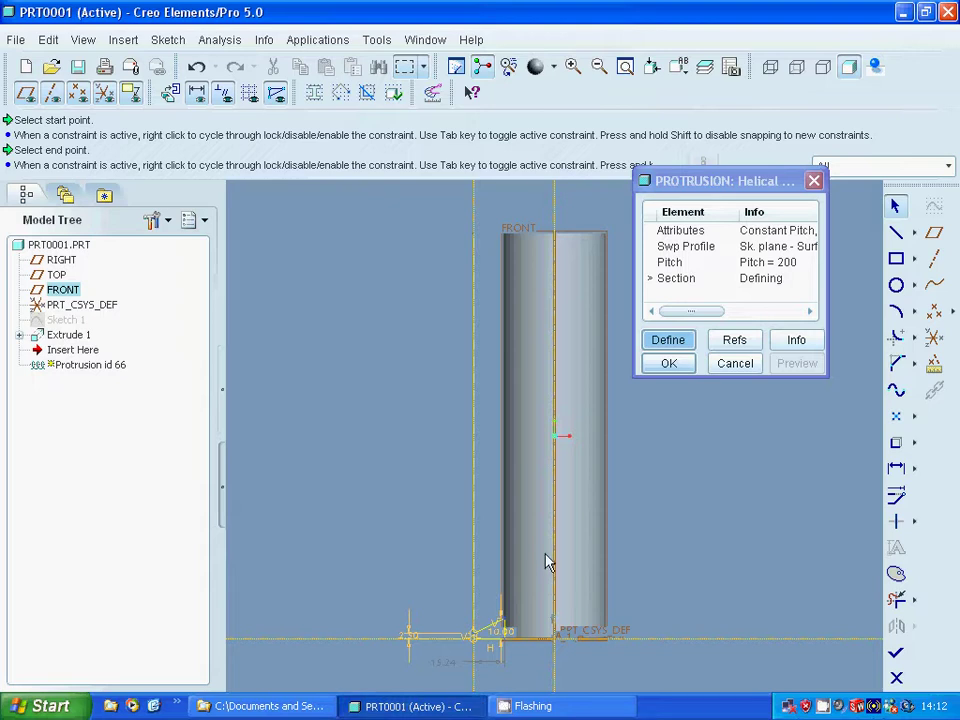
pyautogui.doubleClick(440, 664)
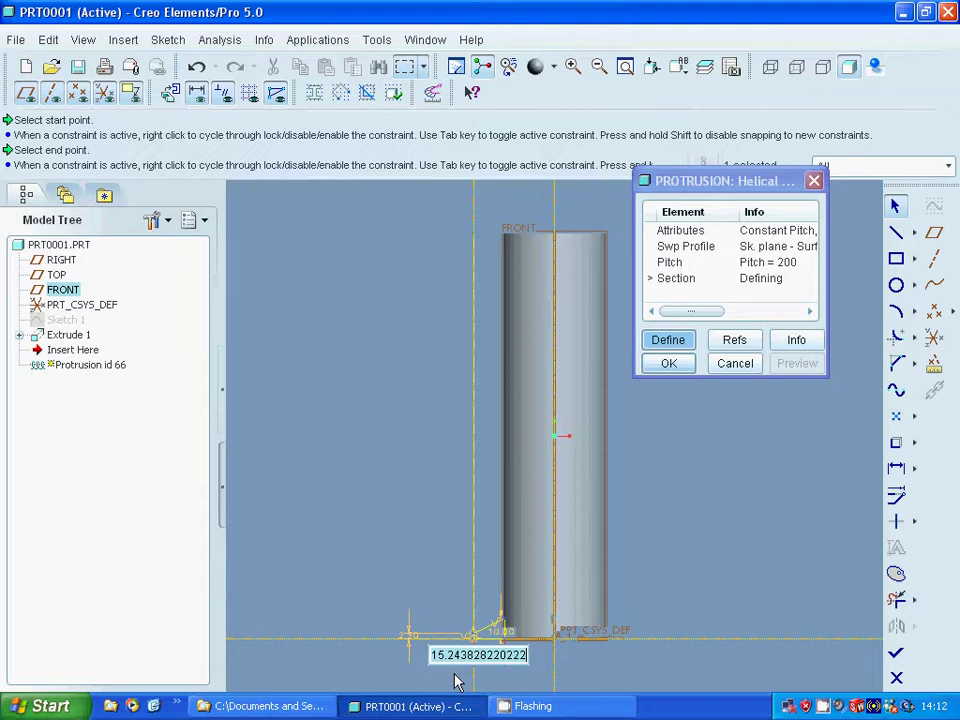
pyautogui.moveTo(452, 668); pyautogui.dragTo(429, 606, button='right')
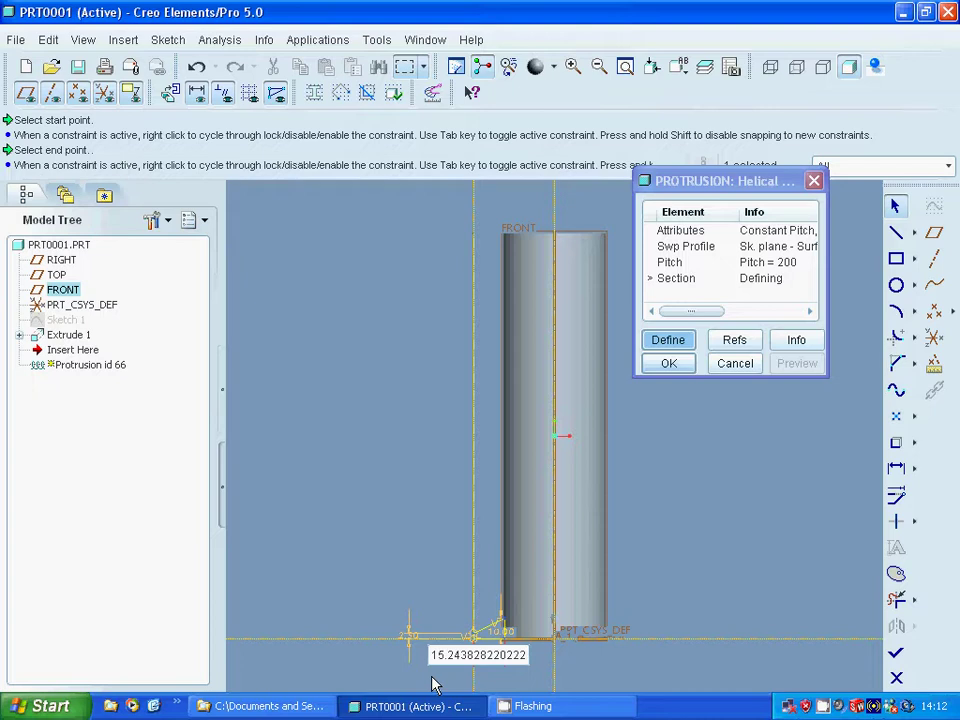
pyautogui.moveTo(432, 658); pyautogui.dragTo(535, 668)
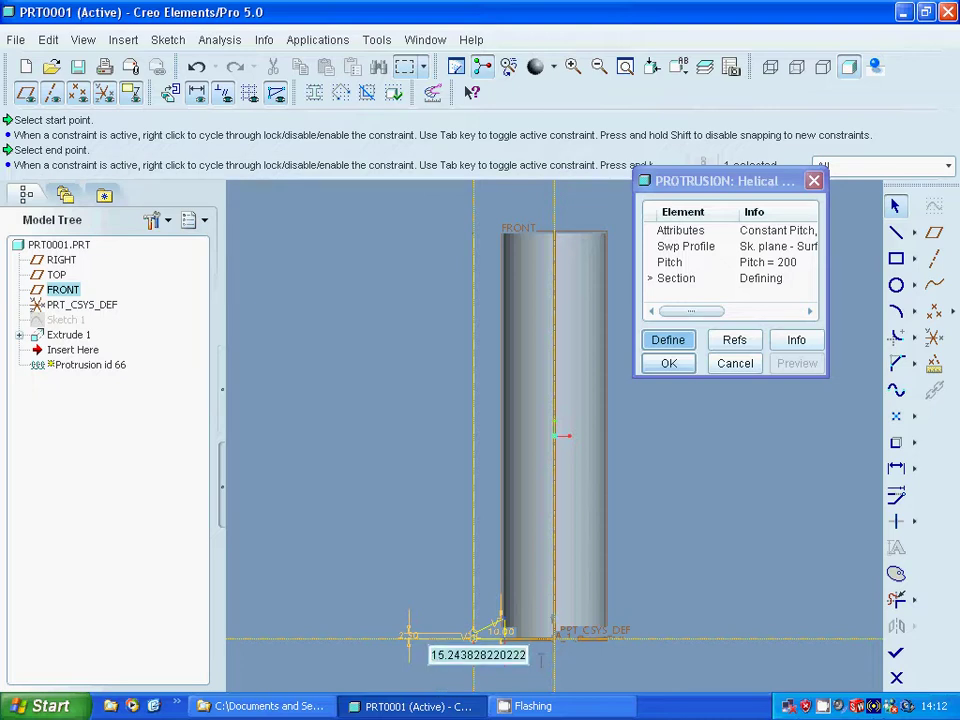
pyautogui.write('10')
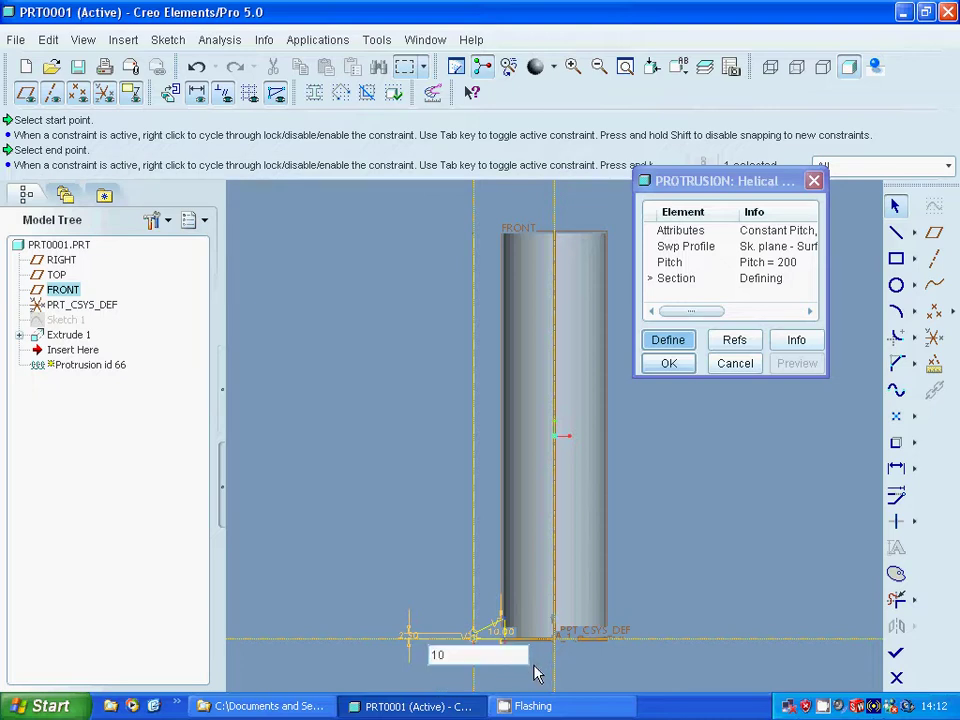
pyautogui.press('Return')
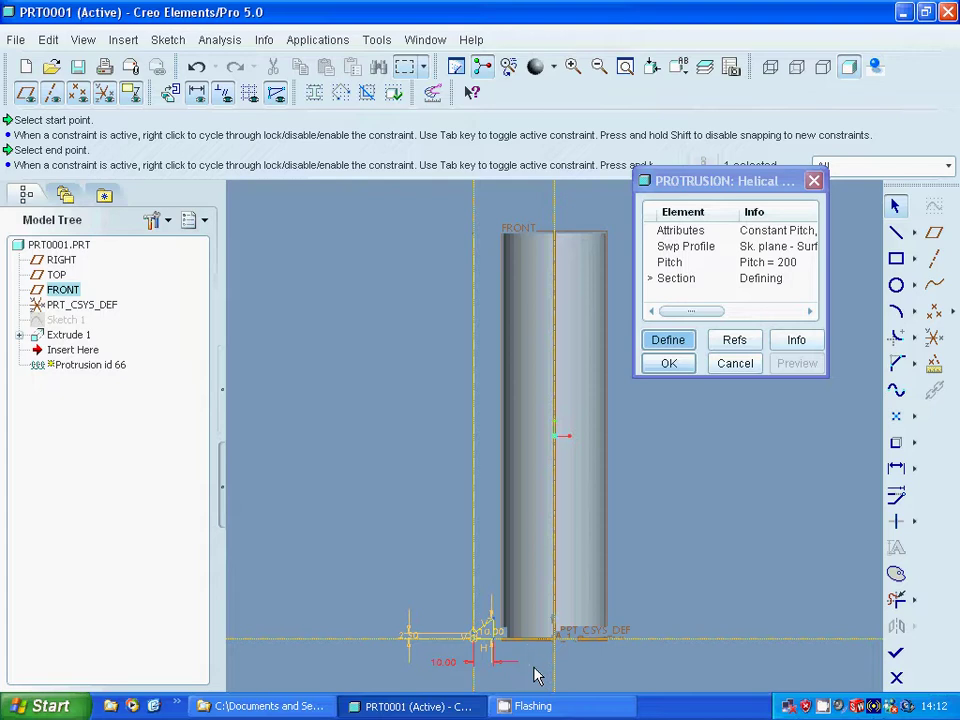
# Set the section's width to 15
pyautogui.doubleClick(445, 663)
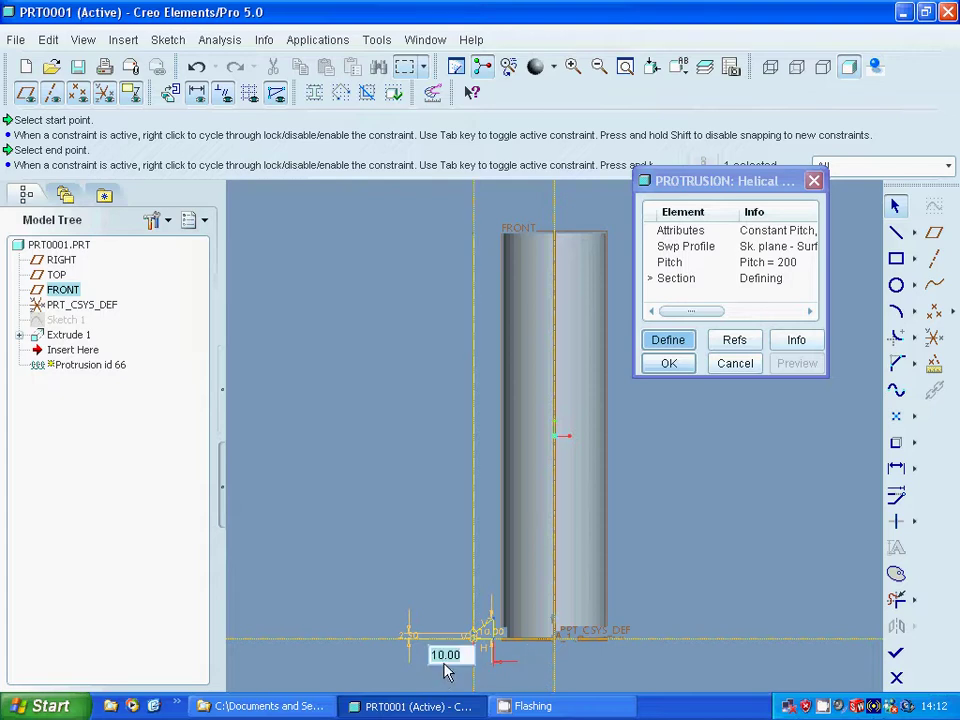
pyautogui.write('1')
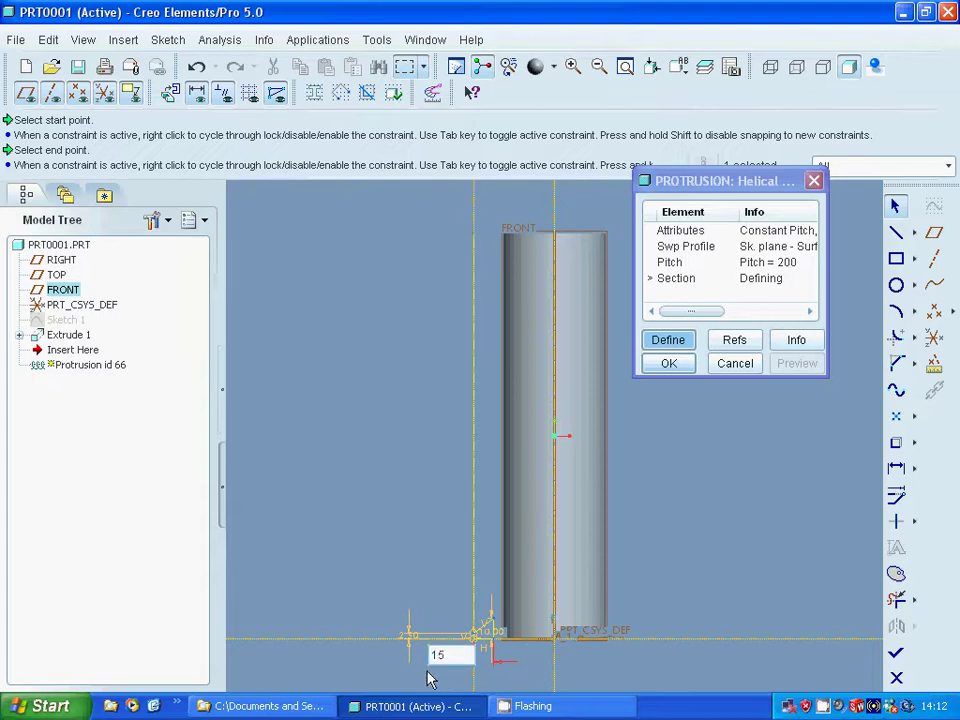
pyautogui.write('5')
pyautogui.press('Return')
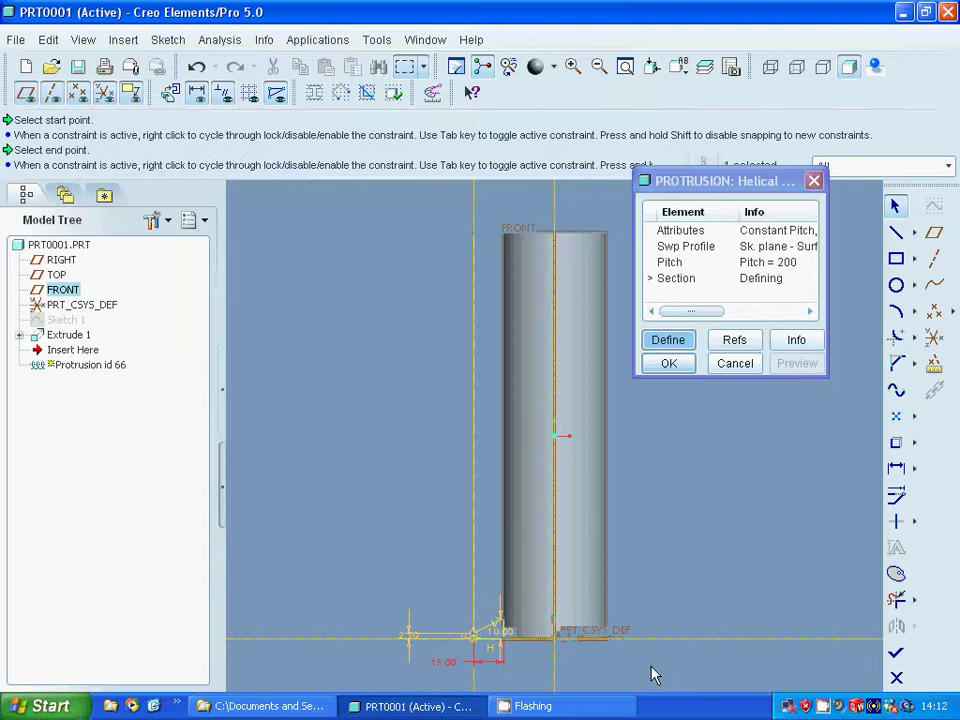
# Set the section's width to 16 and finish the cross-section sketch
pyautogui.doubleClick(439, 668)
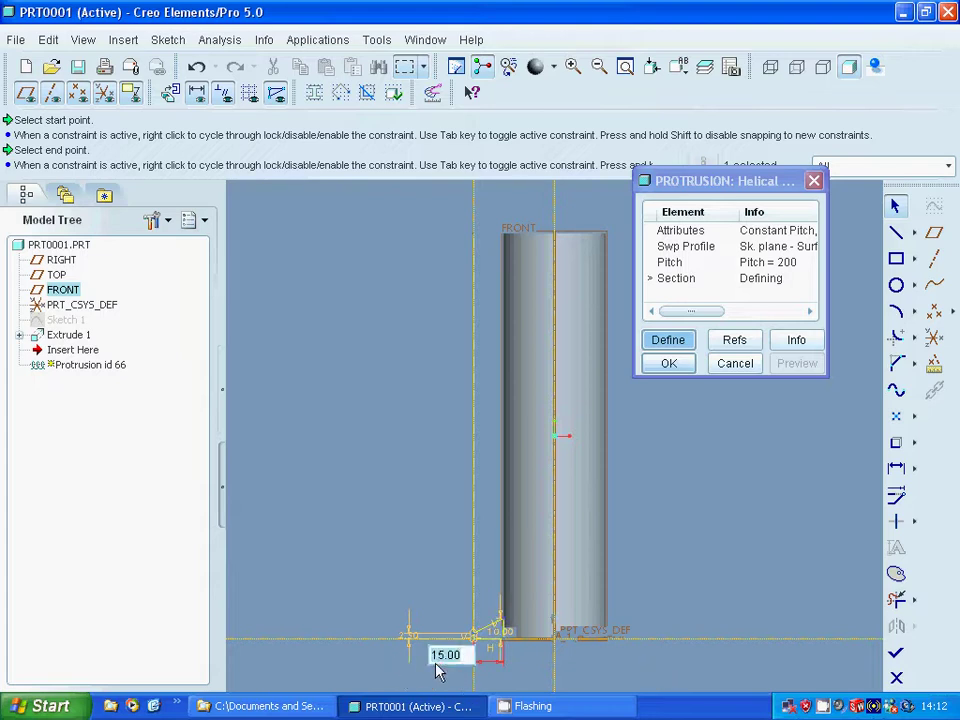
pyautogui.write('16')
pyautogui.press('Return')
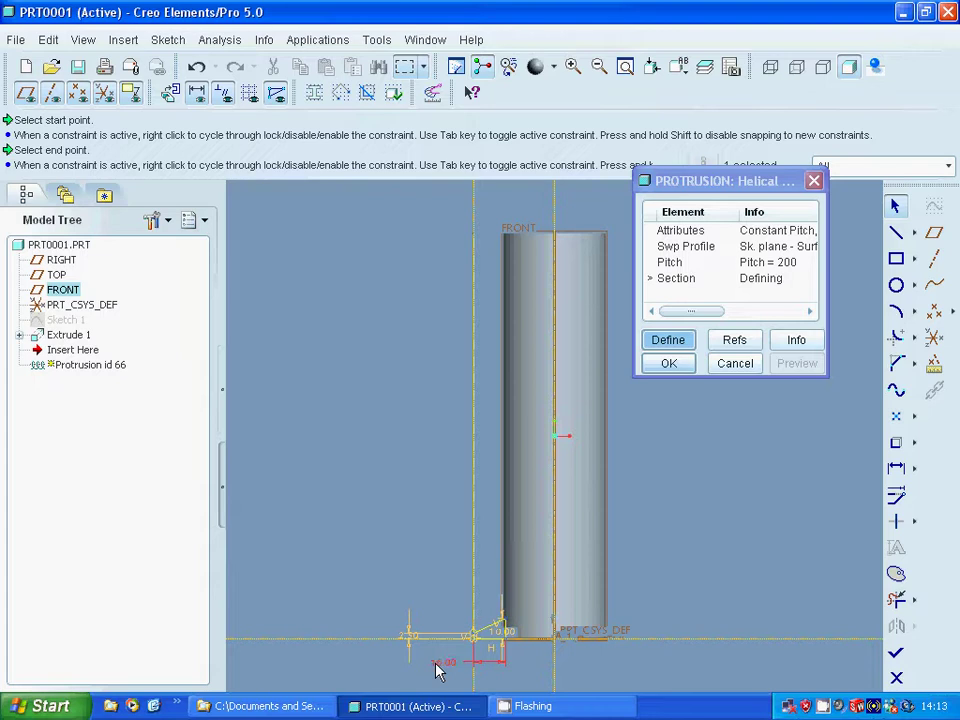
pyautogui.click(896, 652)
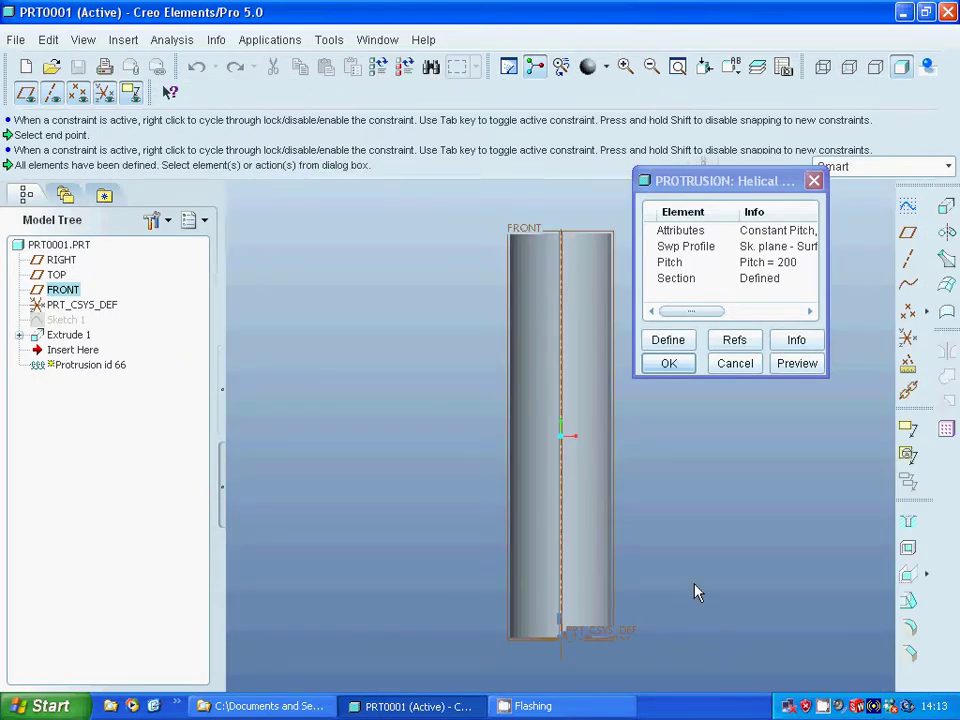
# Preview the helical protrusion, set its pitch to 100, preview it again and complete the feature
pyautogui.click(797, 363)
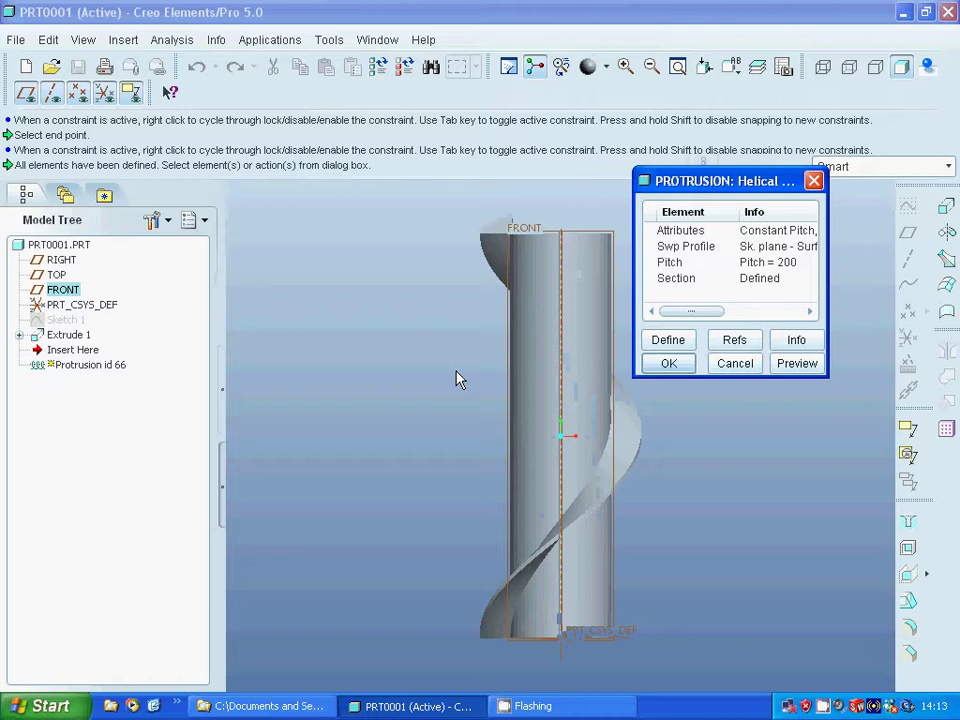
pyautogui.click(668, 263)
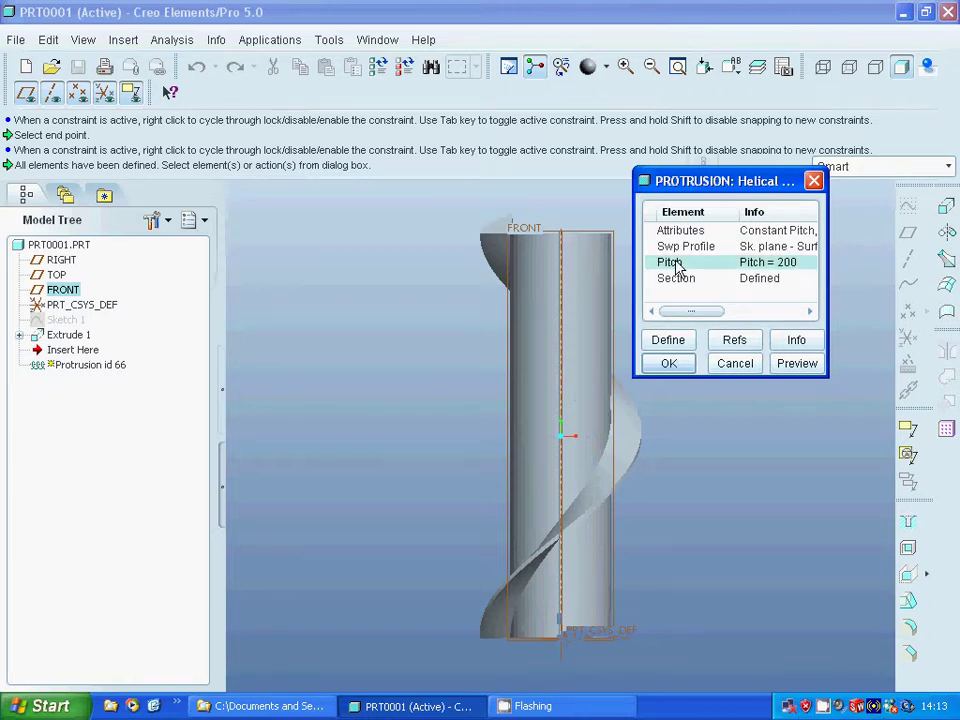
pyautogui.click(668, 339)
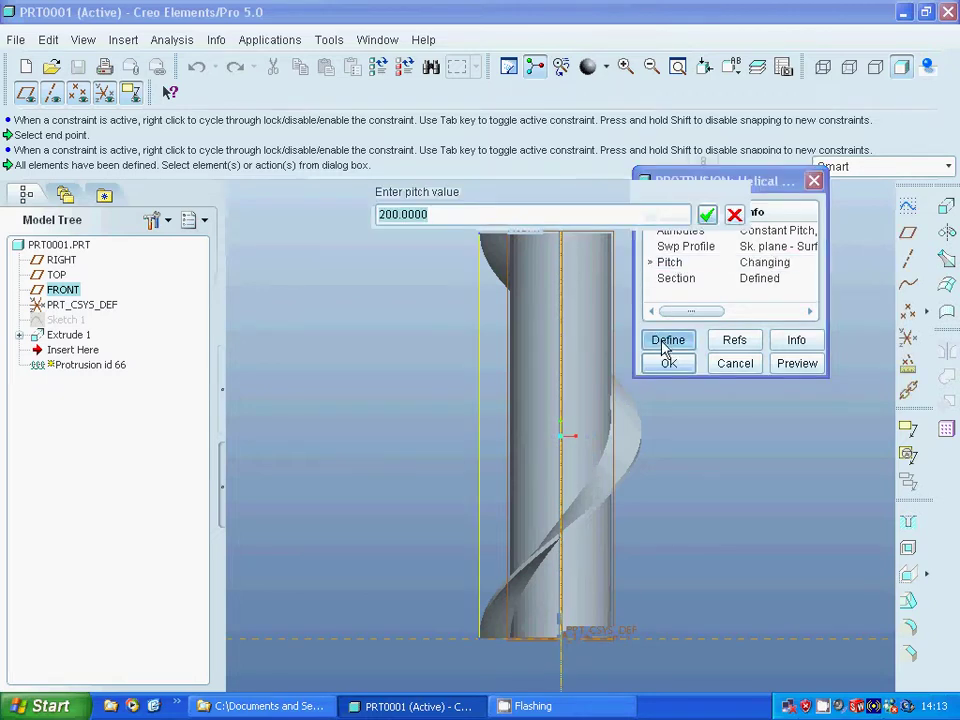
pyautogui.doubleClick(414, 214)
pyautogui.write('100')
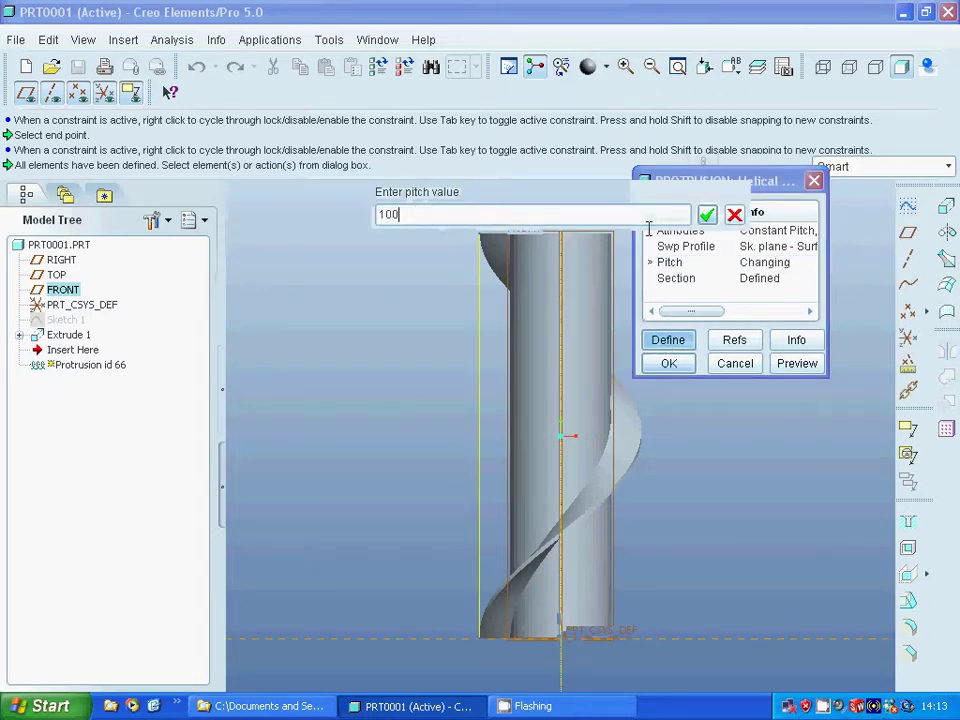
pyautogui.click(707, 214)
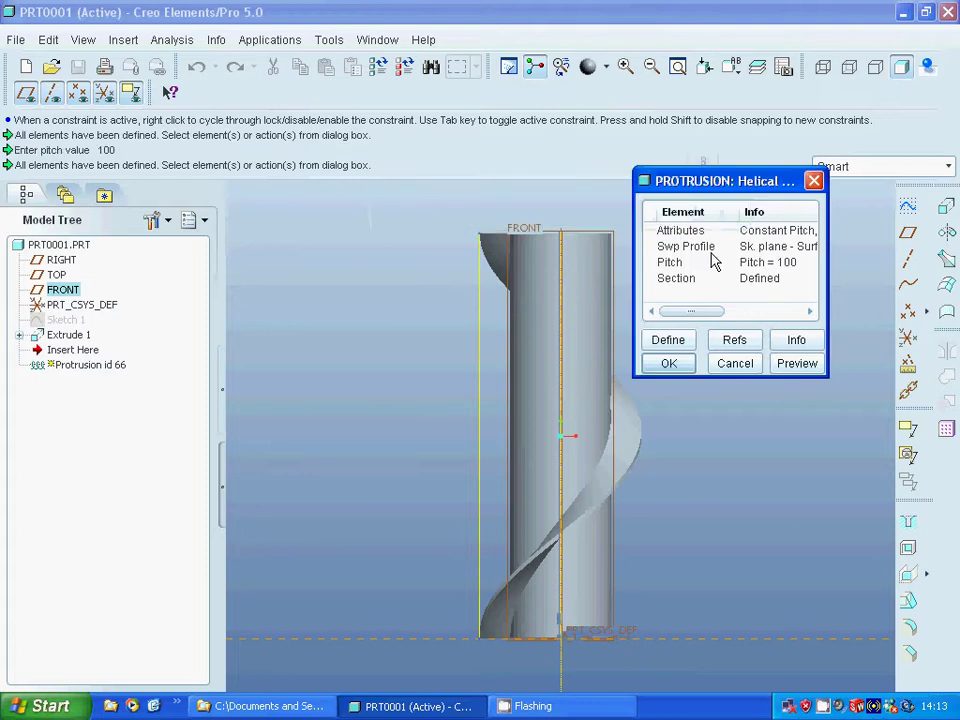
pyautogui.click(798, 364)
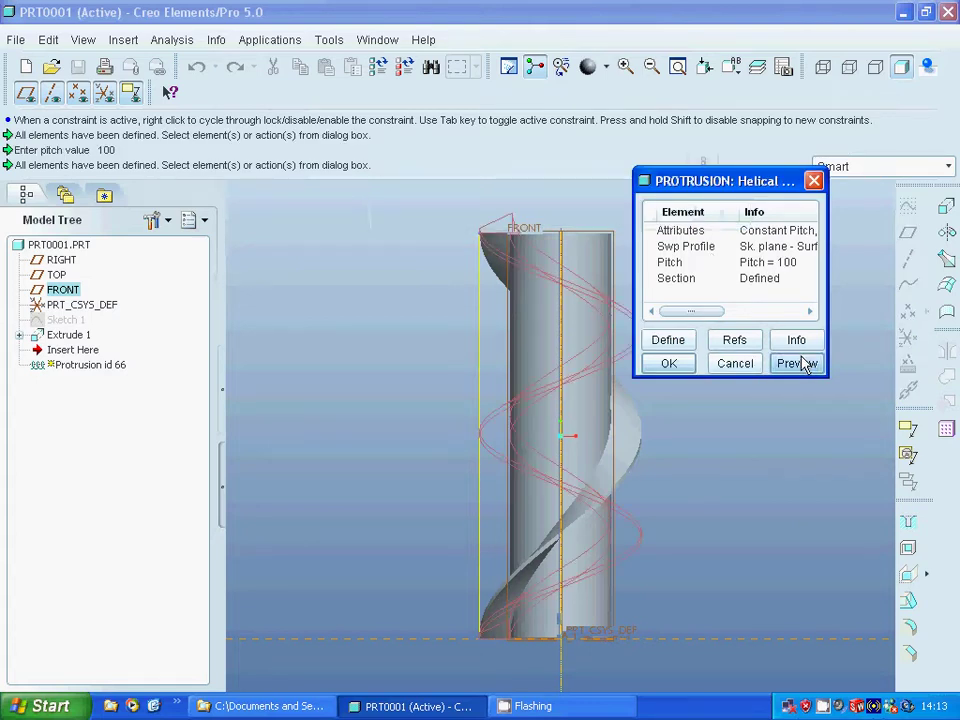
pyautogui.click(680, 364)
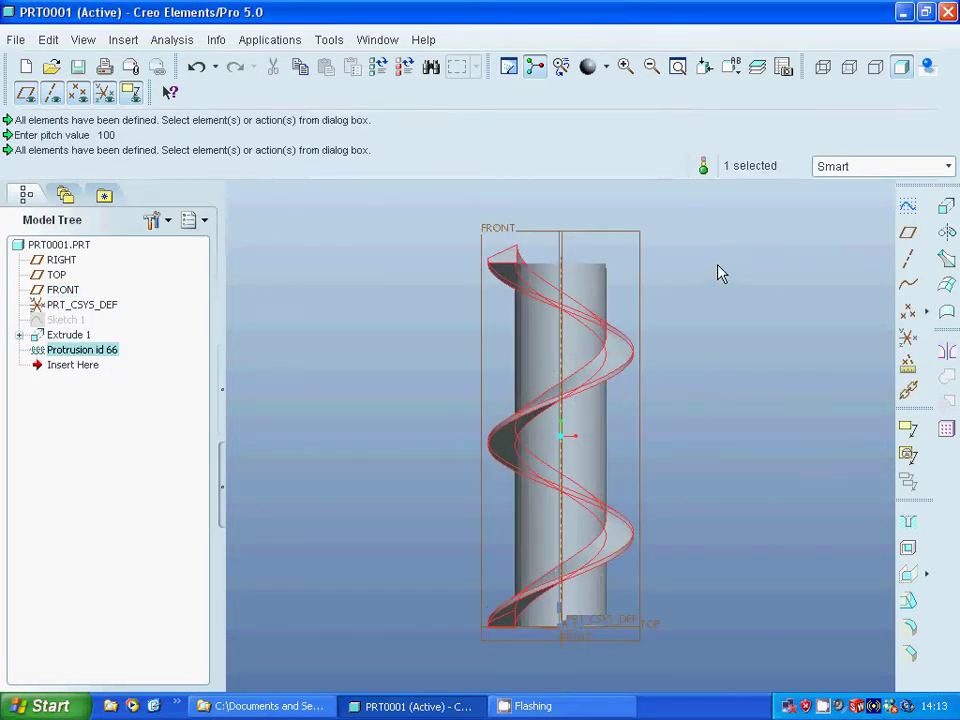
# Start an axis pattern of the helical protrusion around the cylinder's central axis
pyautogui.click(945, 429)
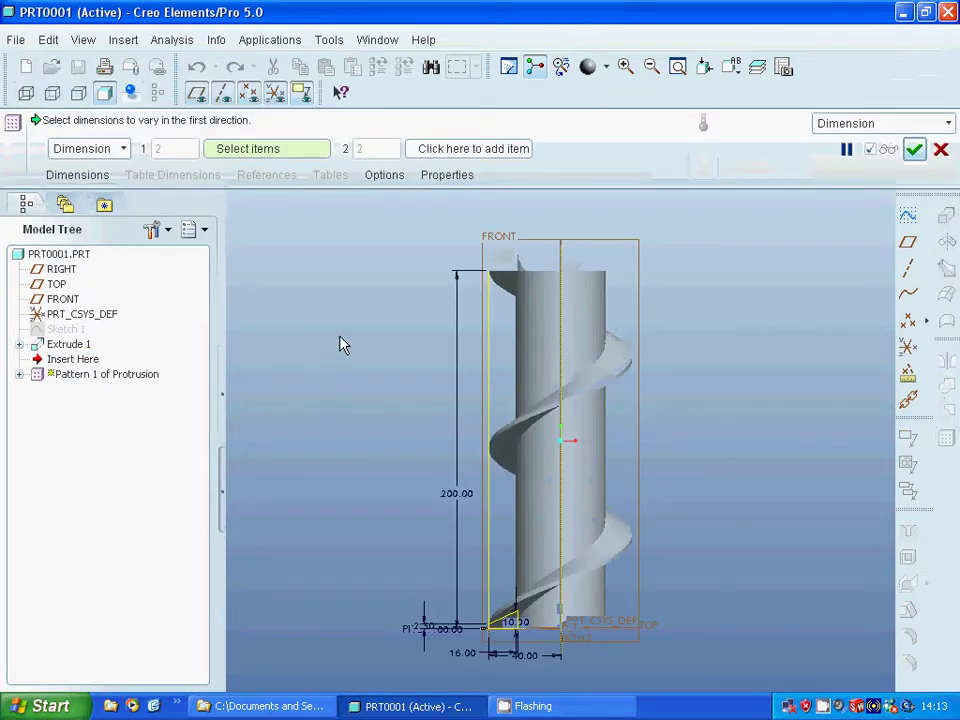
pyautogui.click(122, 150)
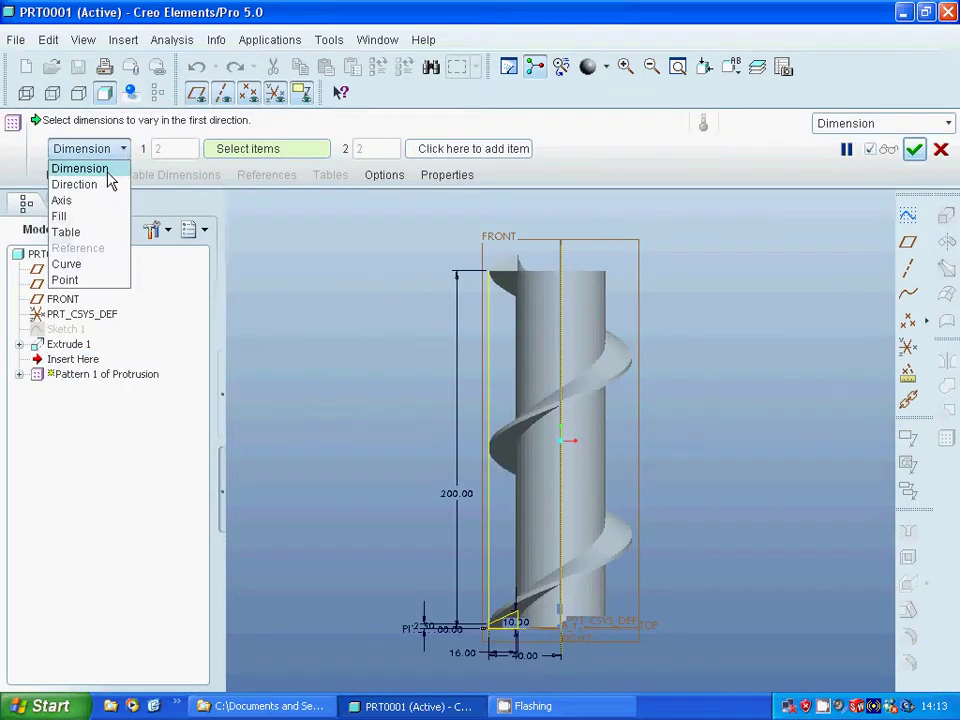
pyautogui.click(99, 199)
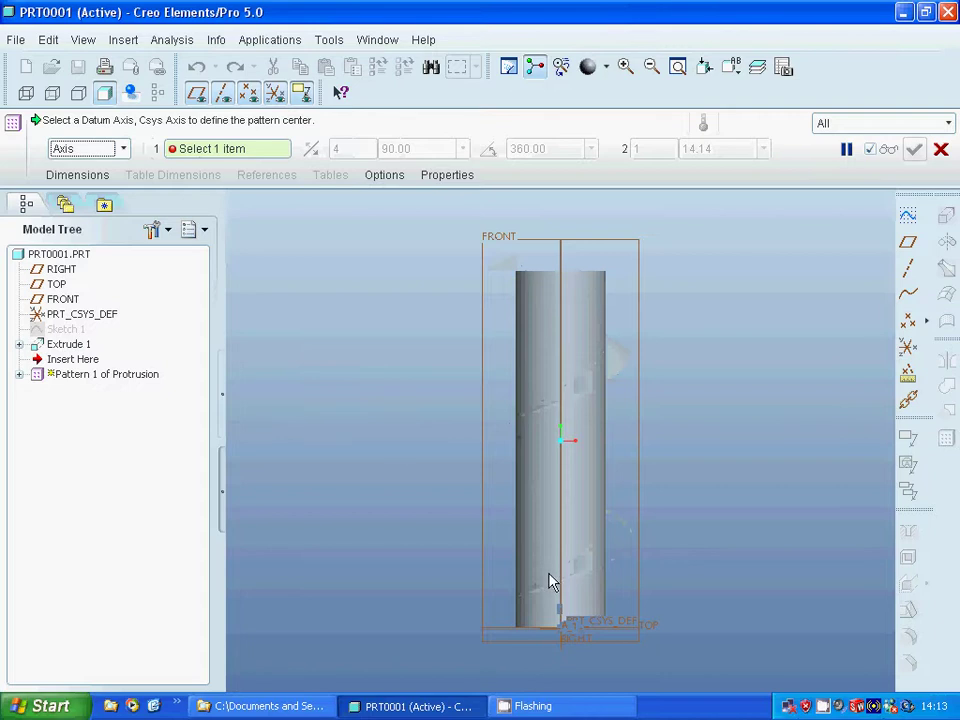
pyautogui.moveTo(701, 497); pyautogui.dragTo(693, 497, button='middle')
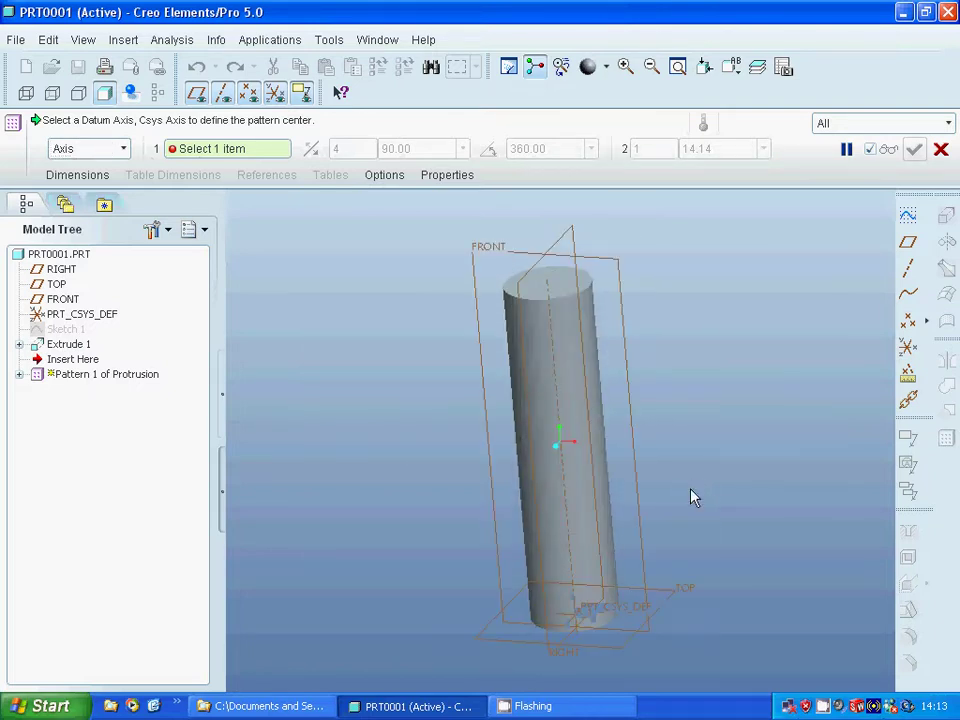
pyautogui.click(567, 511)
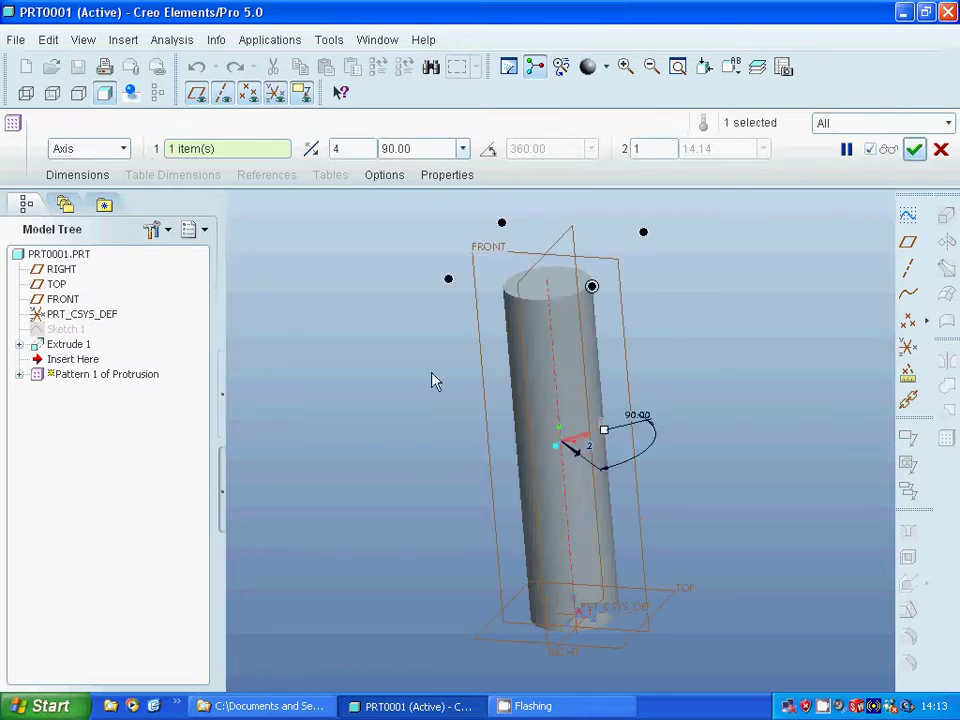
# Set the pattern to 6 members spaced 60 degrees apart and complete it
pyautogui.click(345, 148)
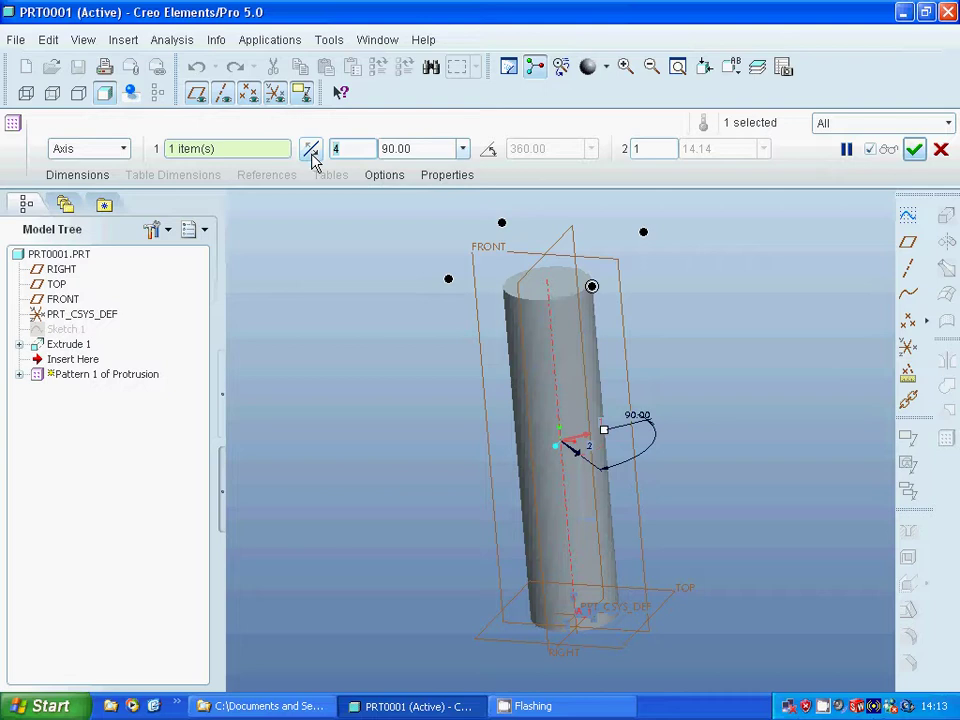
pyautogui.press('BackSpace')
pyautogui.write('6')
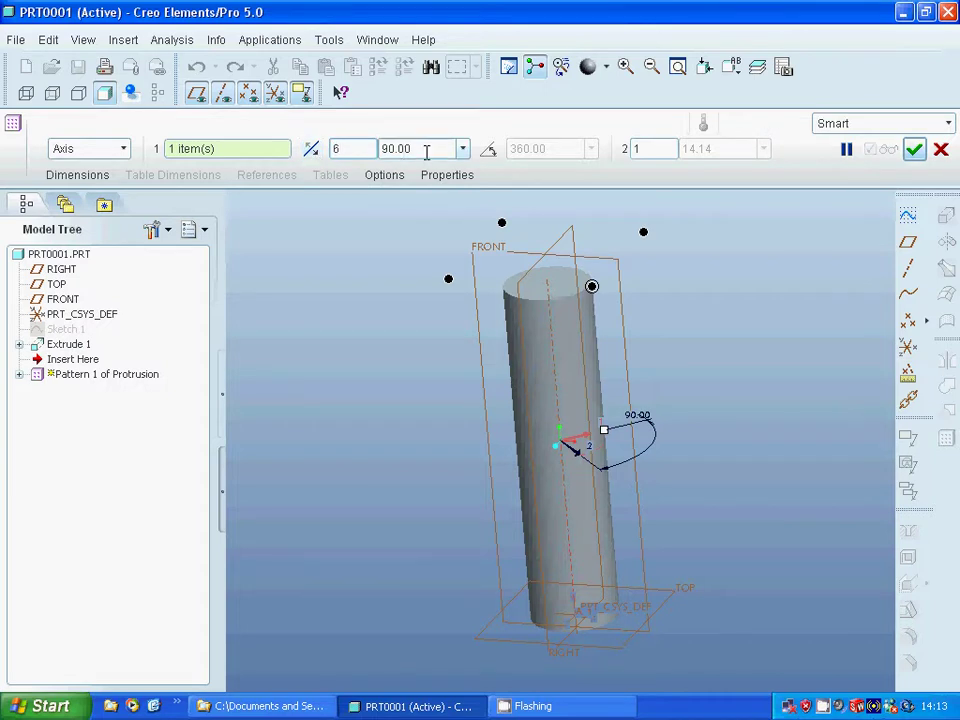
pyautogui.press('Tab')
pyautogui.write('6')
pyautogui.press('Return')
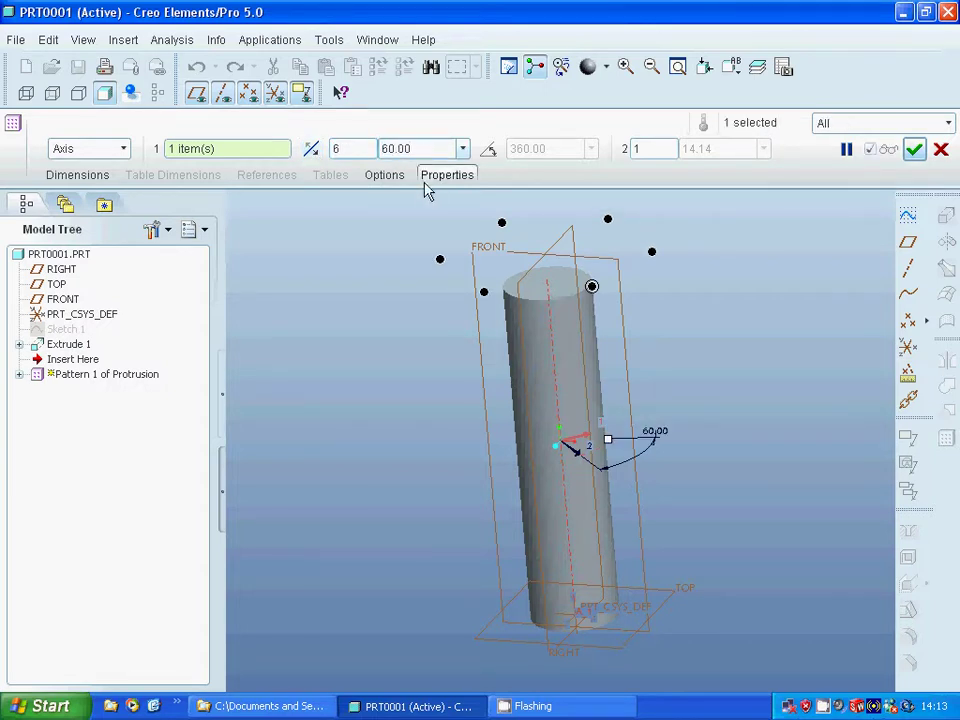
pyautogui.click(914, 150)
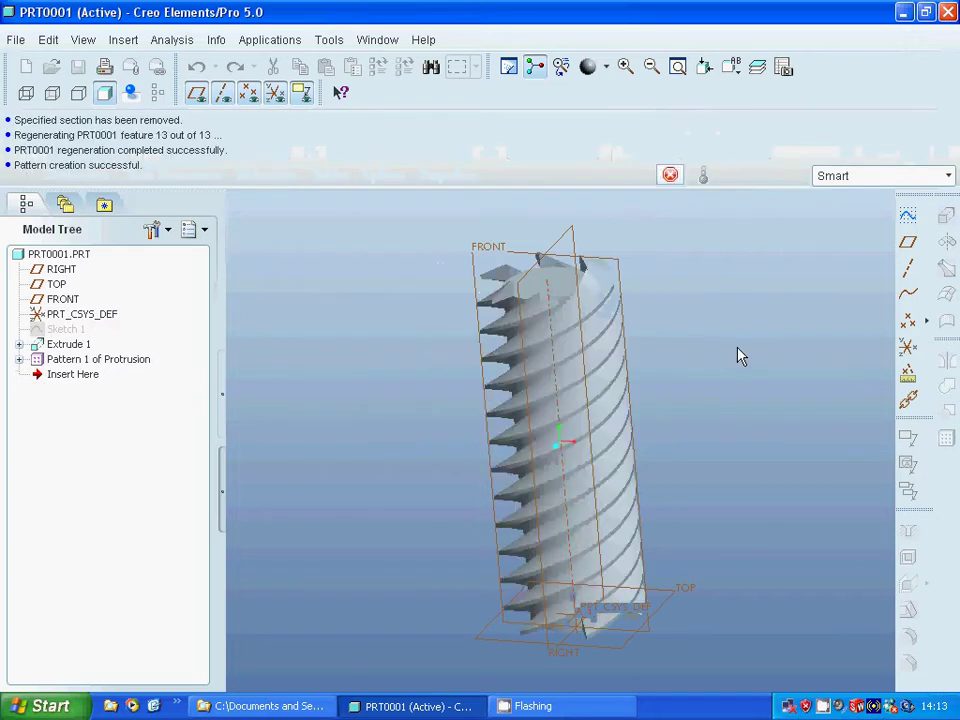
pyautogui.click(394, 373)
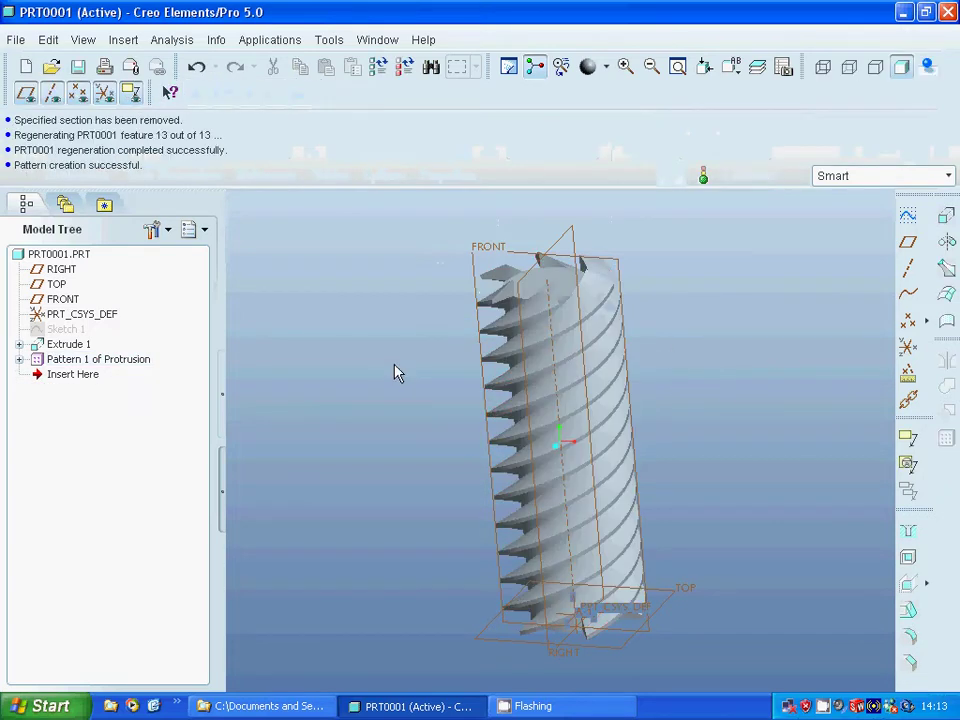
# Start a new extrude with an internal sketch on the TOP datum plane, using the RIGHT plane as orientation reference
pyautogui.moveTo(398, 505); pyautogui.dragTo(394, 355, button='middle')
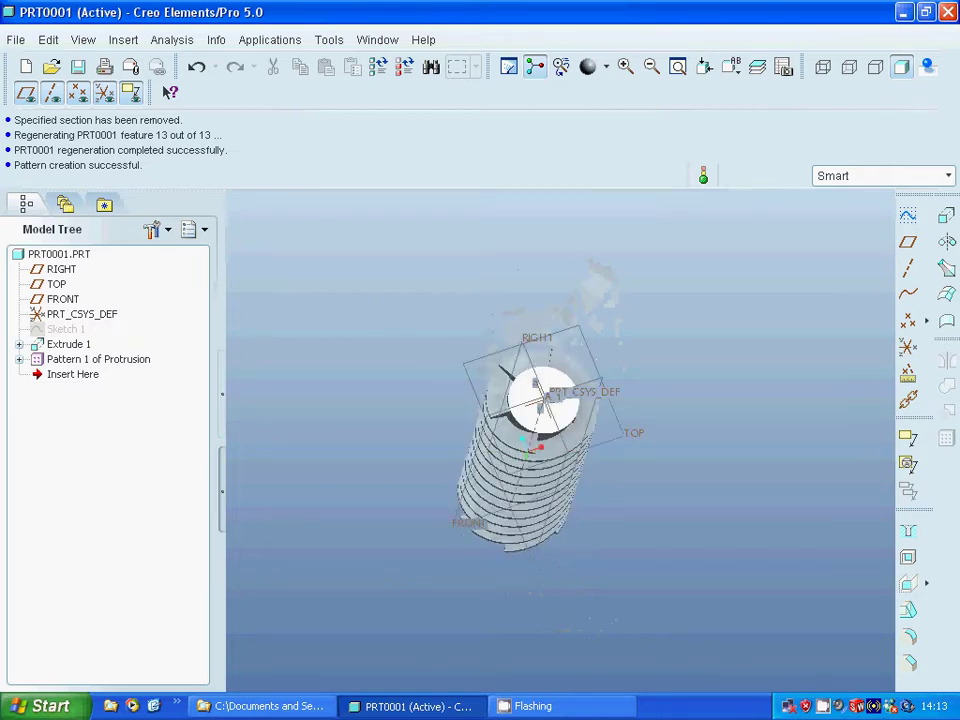
pyautogui.click(489, 369)
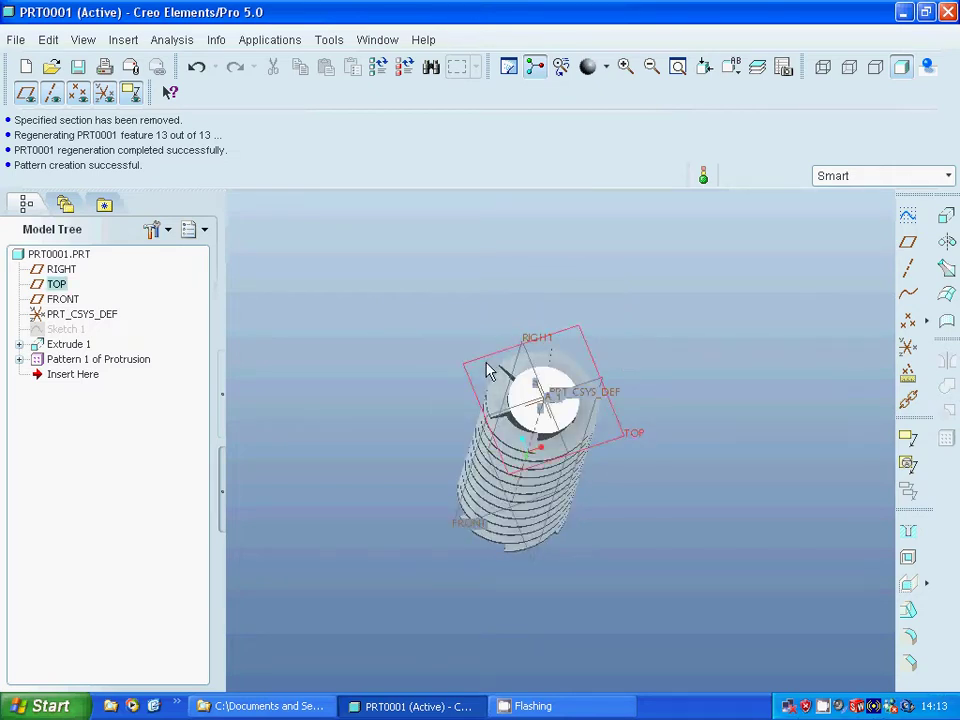
pyautogui.click(946, 215)
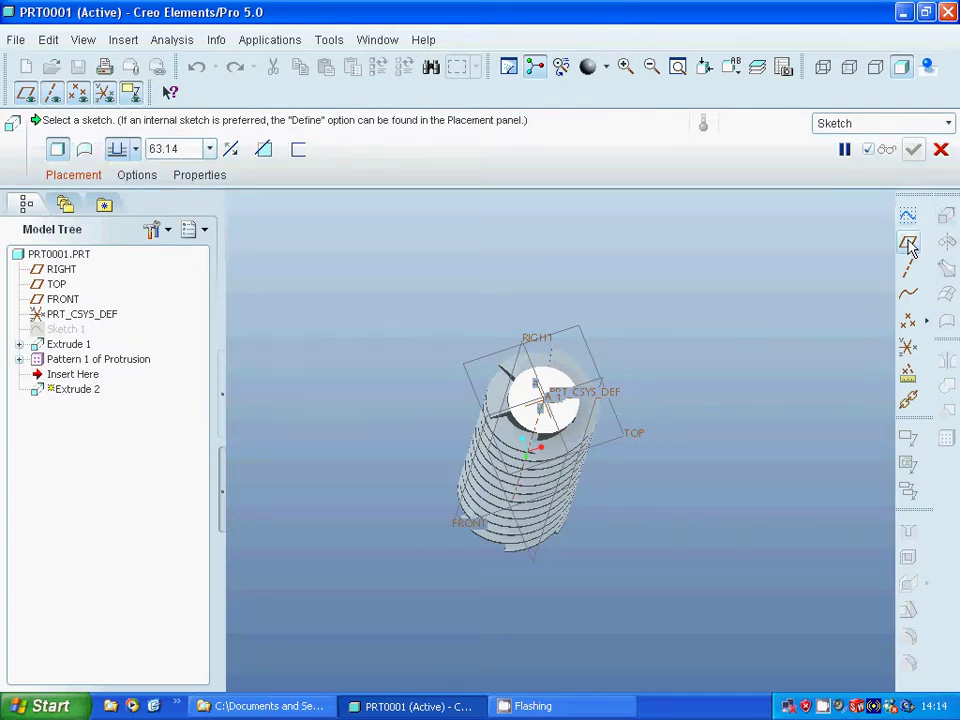
pyautogui.click(66, 174)
pyautogui.click(236, 248)
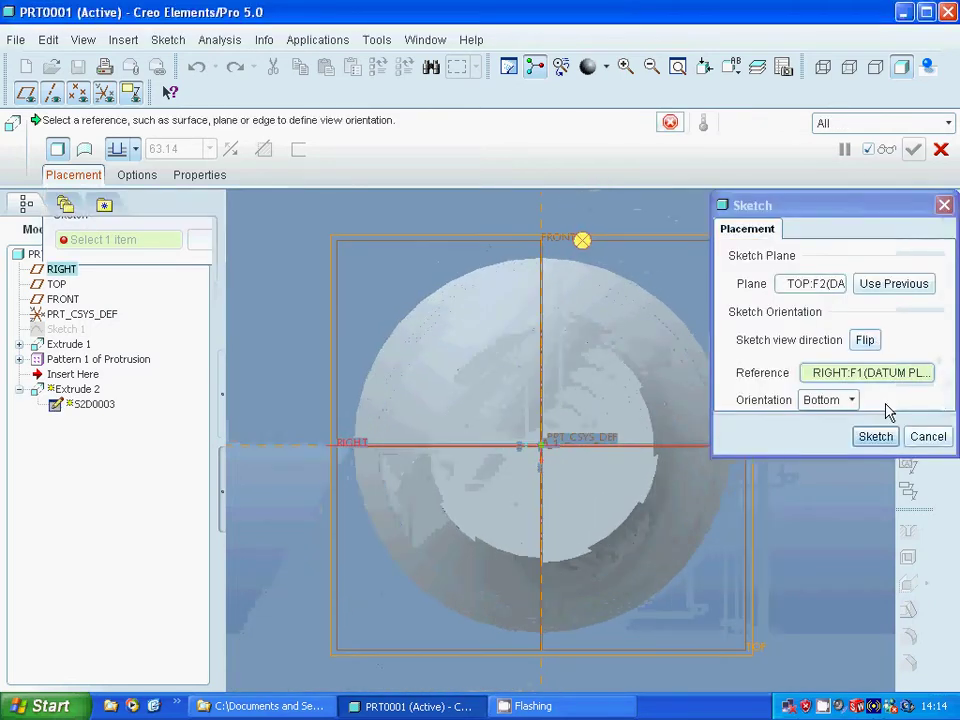
pyautogui.click(870, 437)
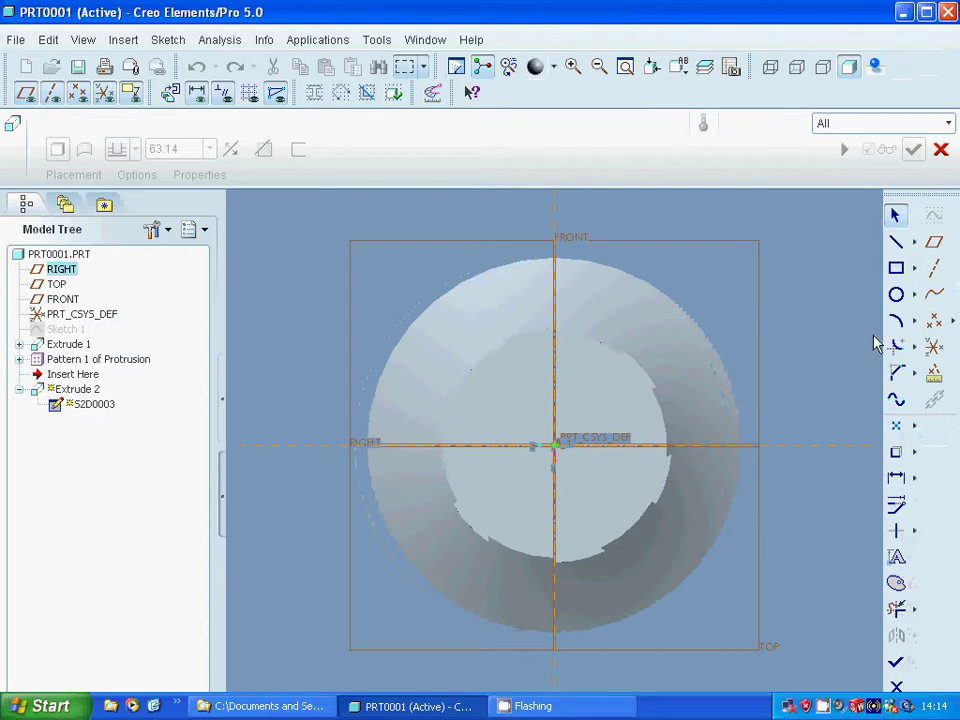
# Sketch a rectangle enclosing the whole outline of the threaded cylinder and finish the sketch
pyautogui.click(336, 234)
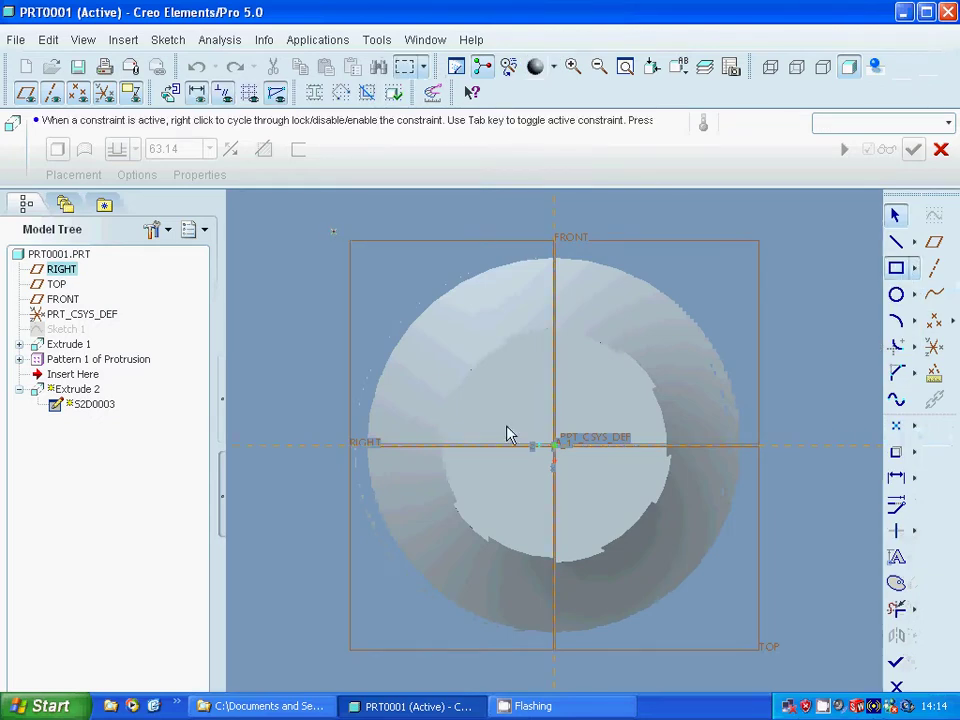
pyautogui.click(760, 648)
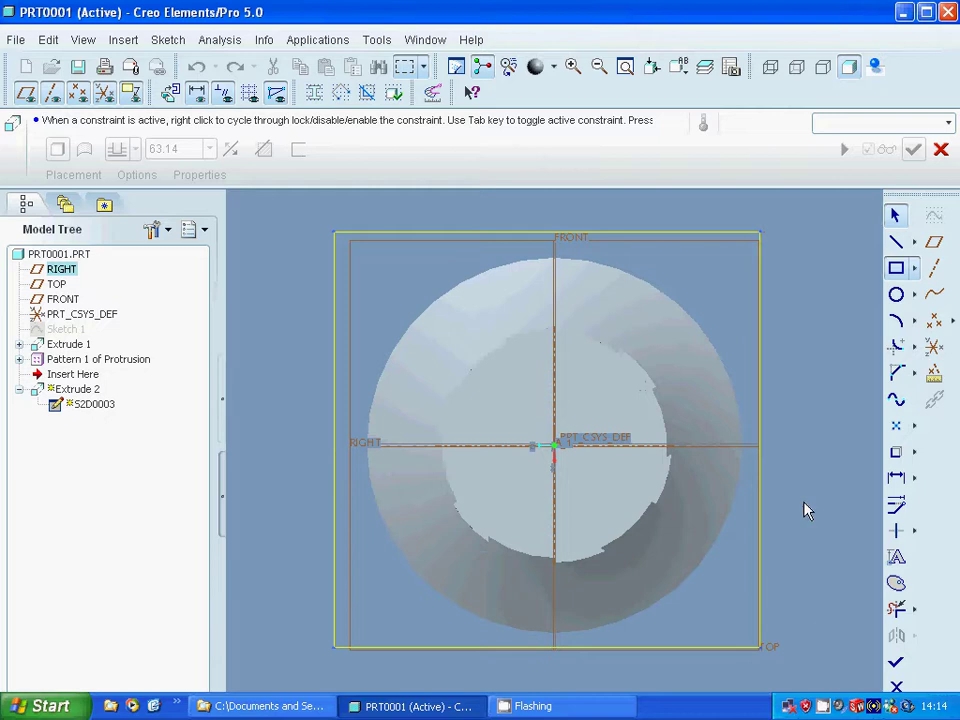
pyautogui.click(898, 664)
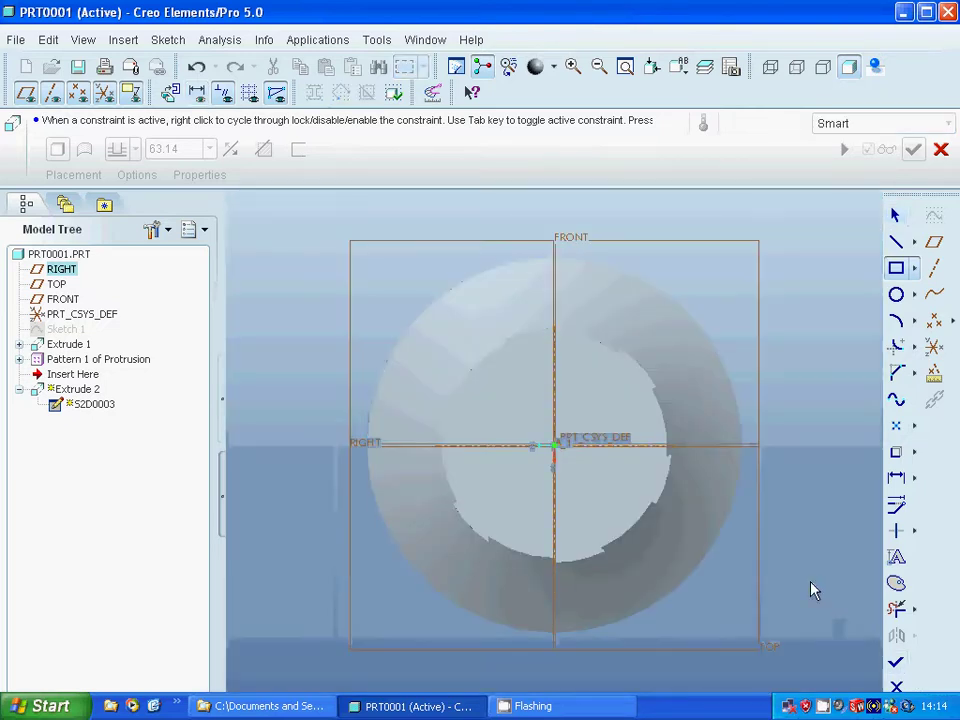
# Switch the extrude to remove material and set its depth to 20
pyautogui.moveTo(791, 561); pyautogui.dragTo(709, 573, button='middle')
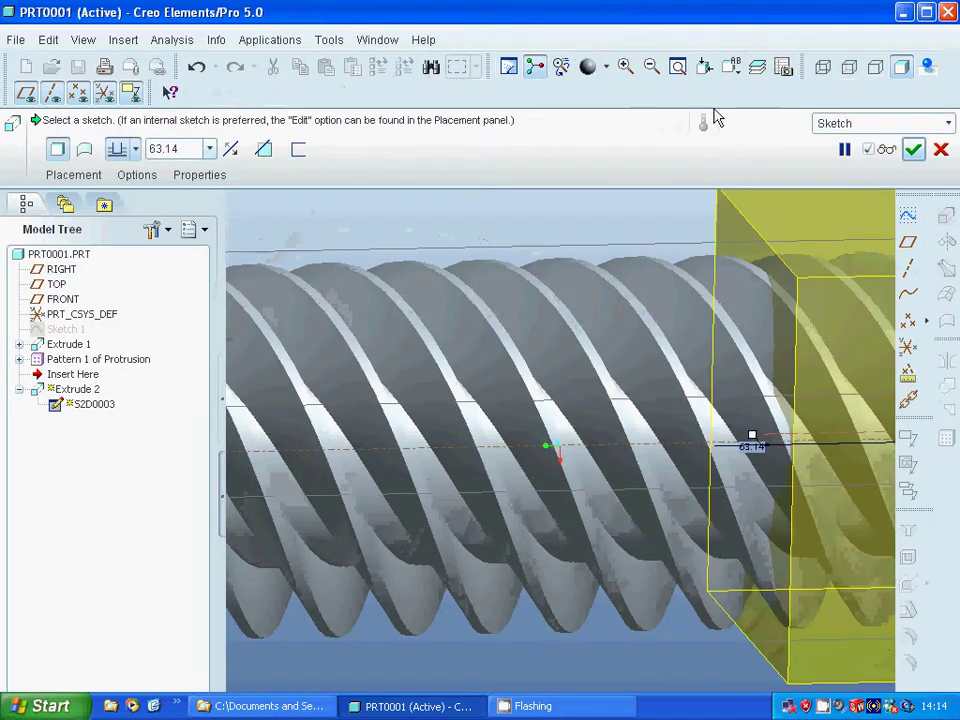
pyautogui.click(678, 66)
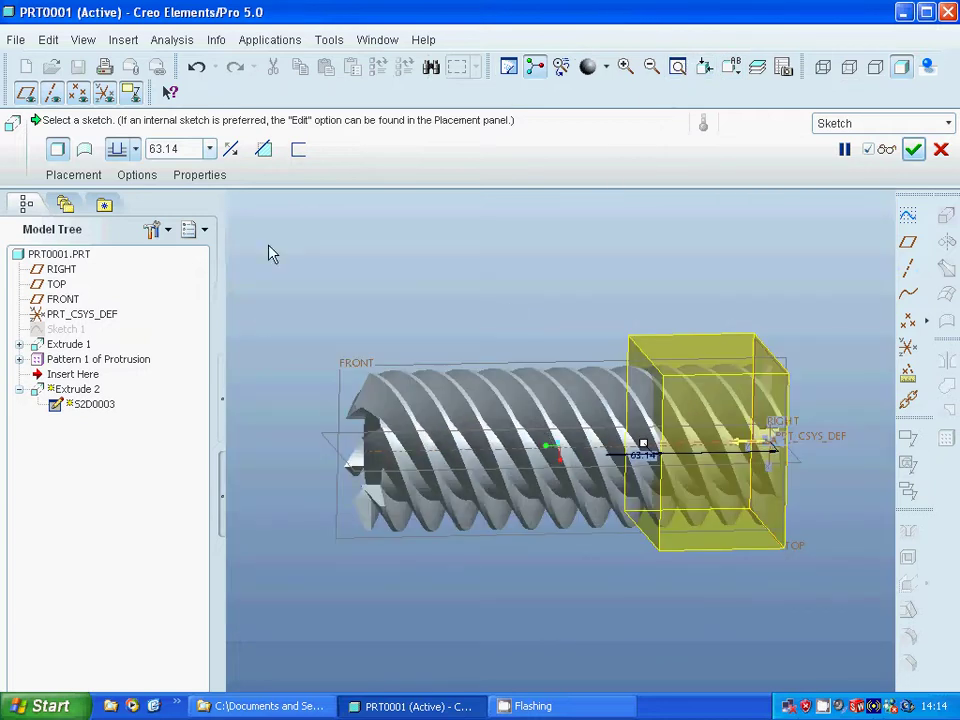
pyautogui.click(263, 149)
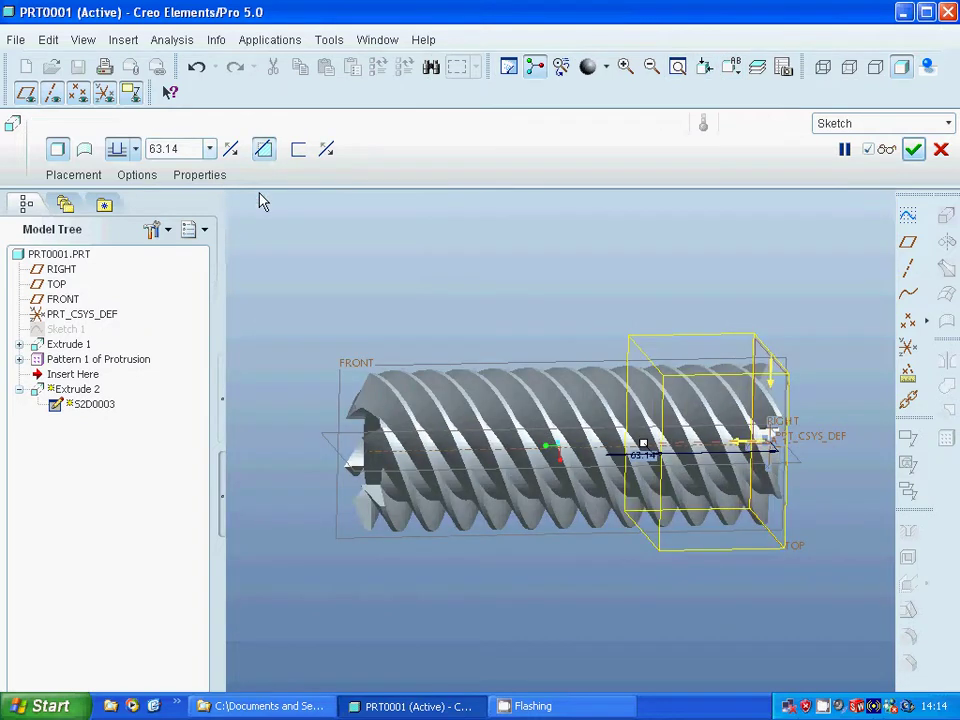
pyautogui.doubleClick(166, 148)
pyautogui.write('20')
pyautogui.press('Return')
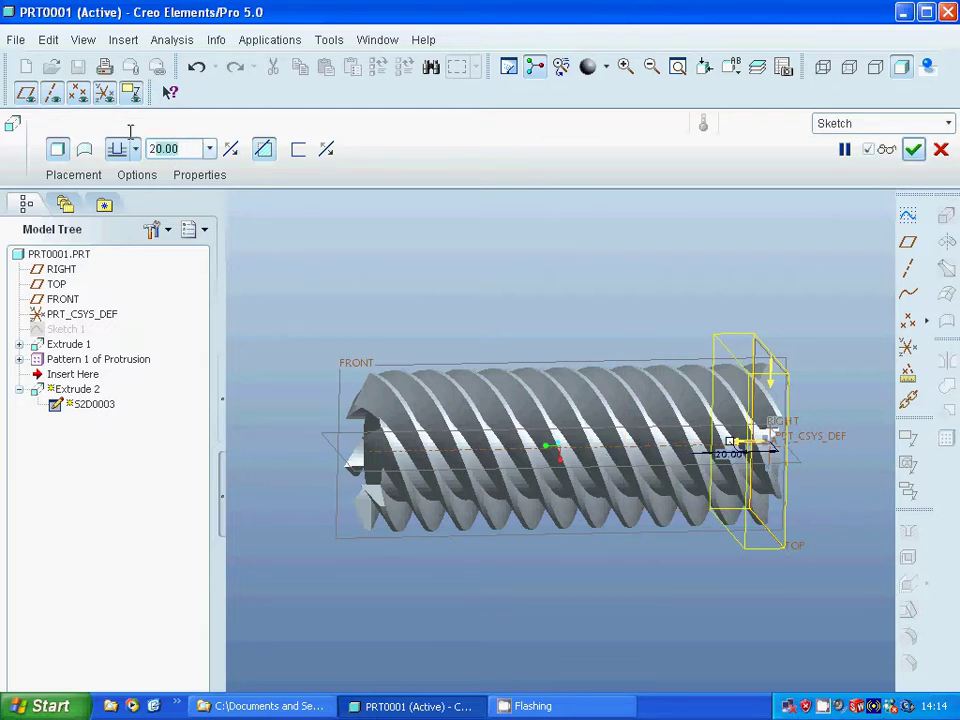
# Set the cut's depth to 10, preview the trimmed end and complete the cut
pyautogui.write('10')
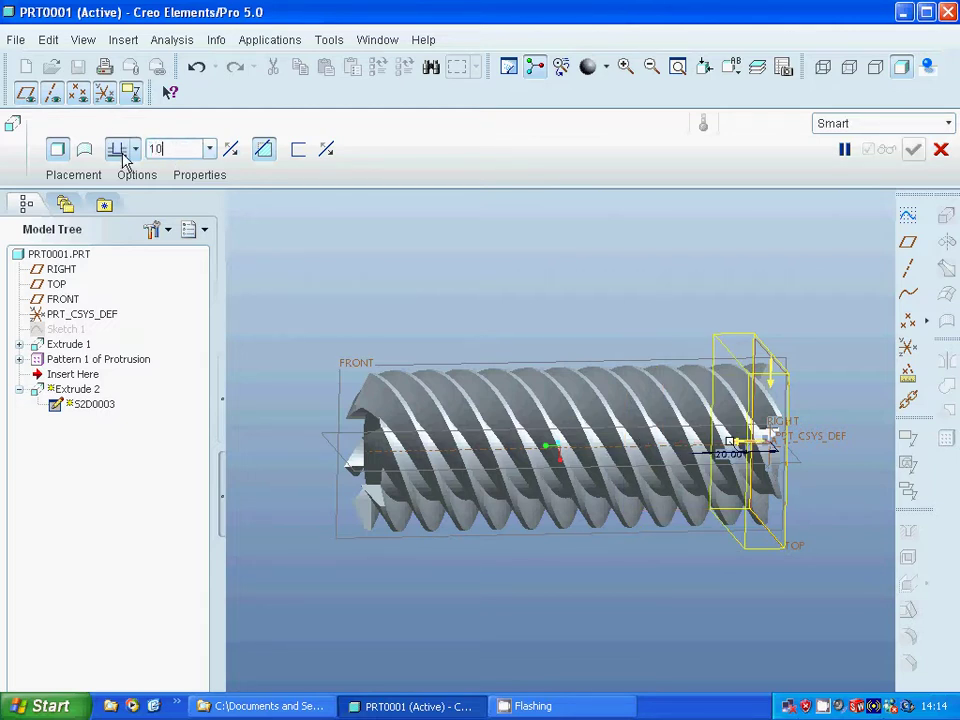
pyautogui.press('Return')
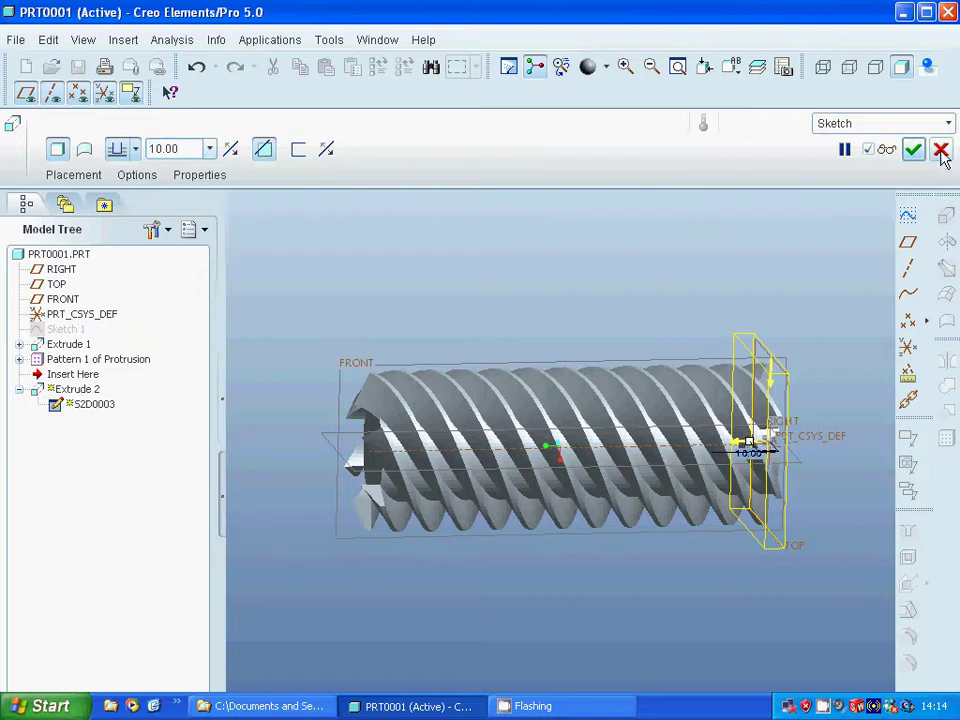
pyautogui.click(886, 149)
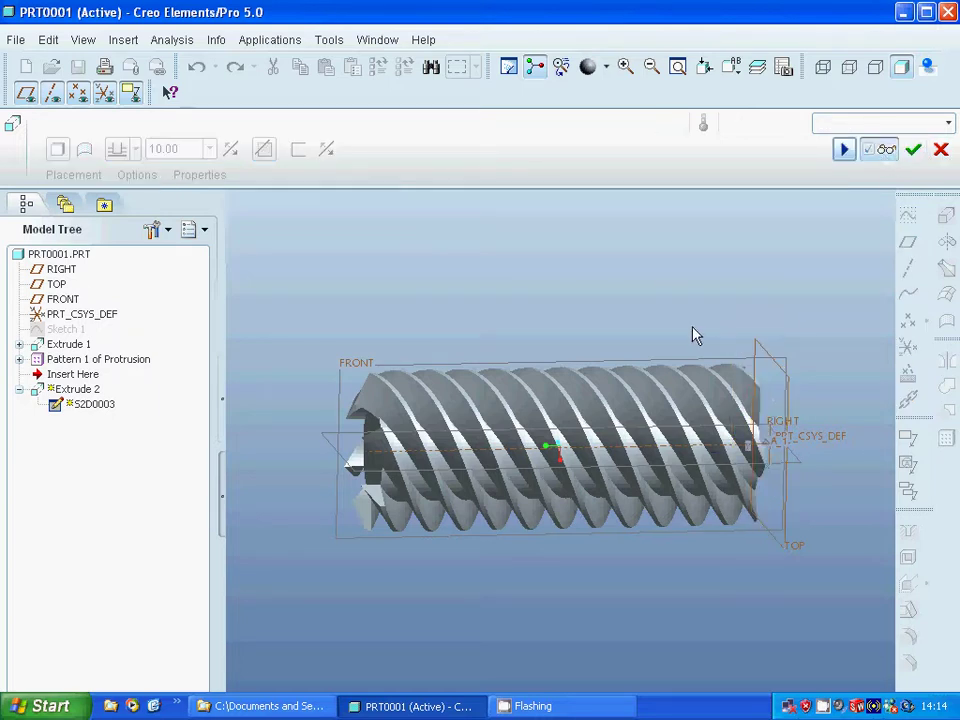
pyautogui.moveTo(696, 335); pyautogui.dragTo(620, 368, button='middle')
pyautogui.click(913, 150)
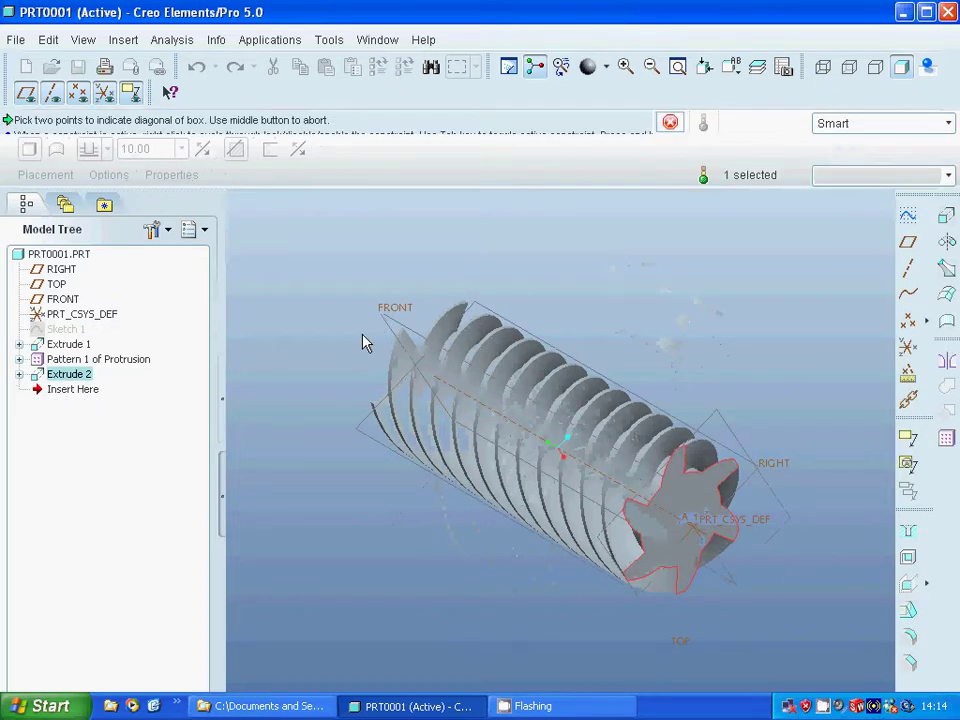
pyautogui.scroll(-2, 363, 342)
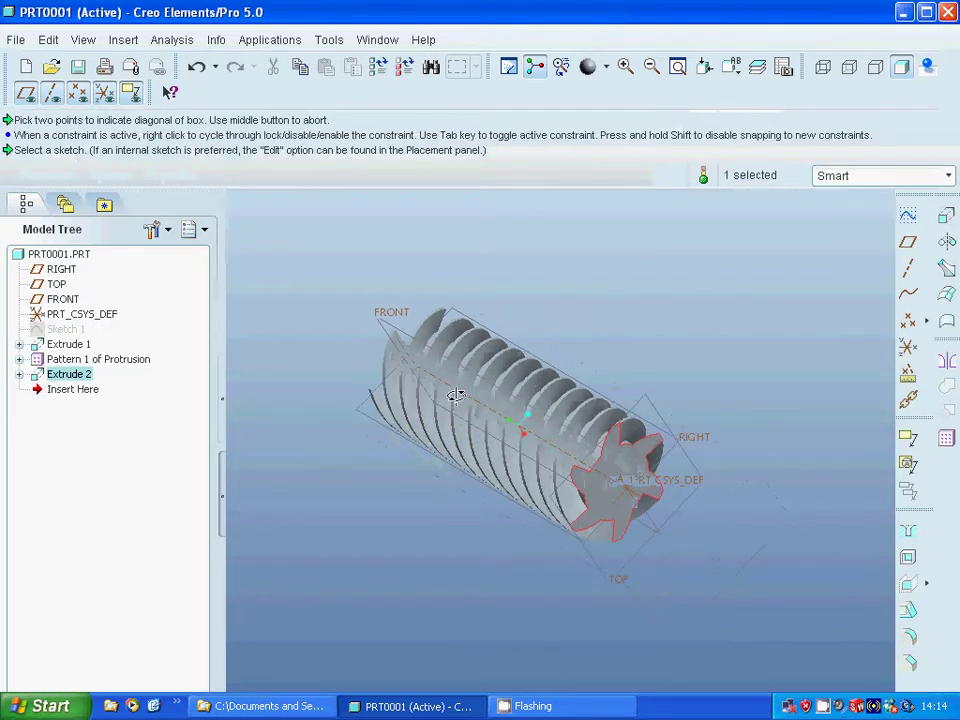
pyautogui.moveTo(455, 396)
pyautogui.mouseDown(button='middle')
pyautogui.moveTo(471, 399)
pyautogui.moveTo(452, 400)
pyautogui.mouseUp(button='middle')
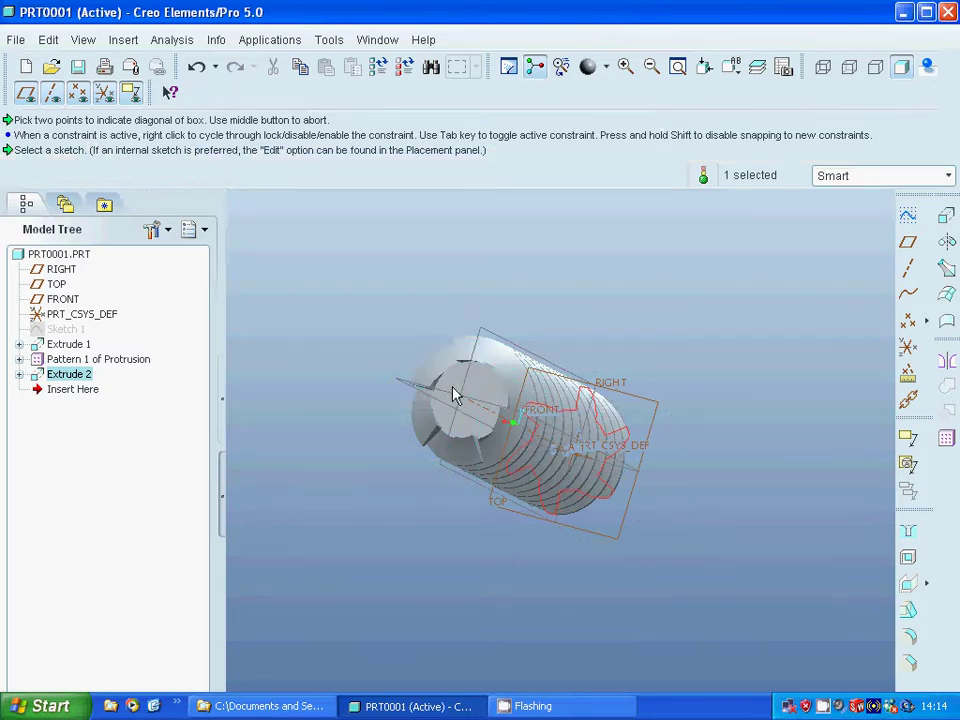
# Start a new extrude with an internal sketch on the trimmed circular end face, using the RIGHT plane as left orientation reference
pyautogui.click(946, 216)
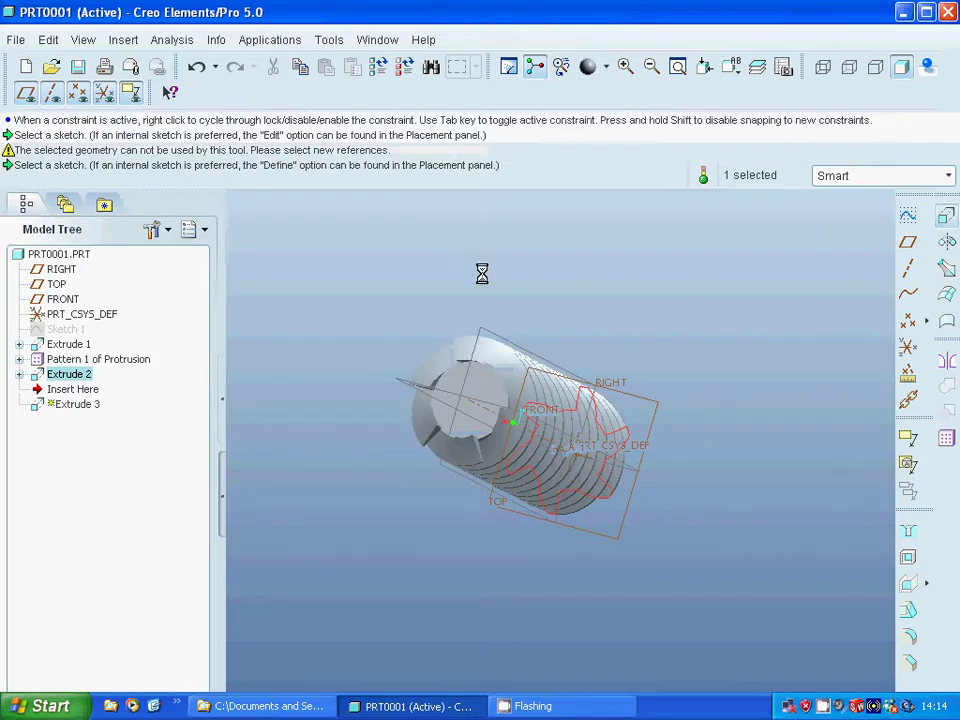
pyautogui.click(73, 175)
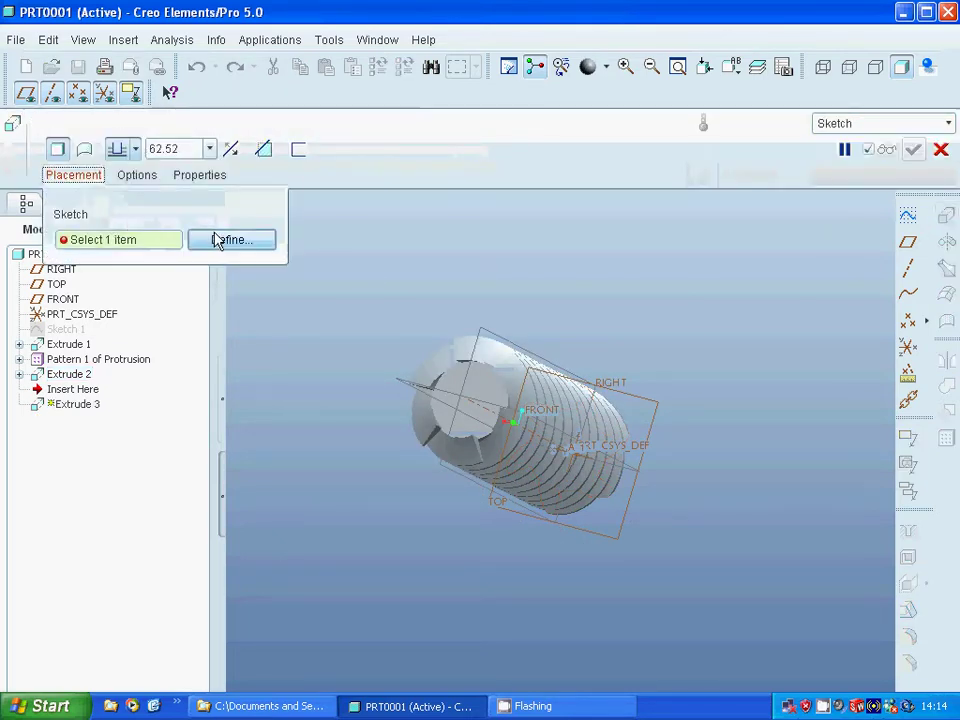
pyautogui.click(226, 240)
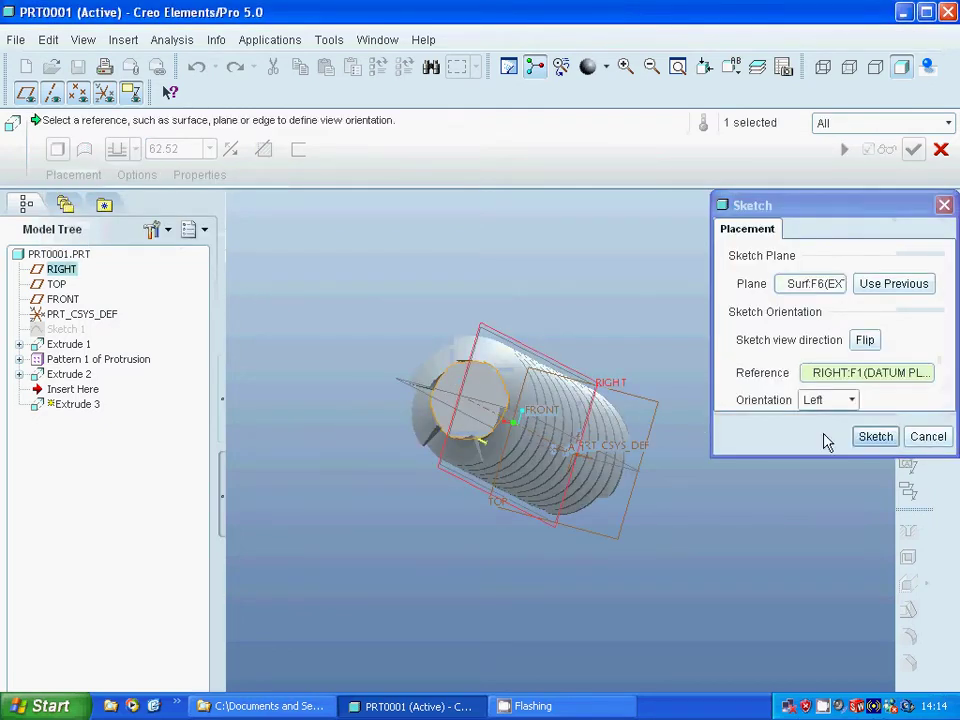
pyautogui.click(876, 437)
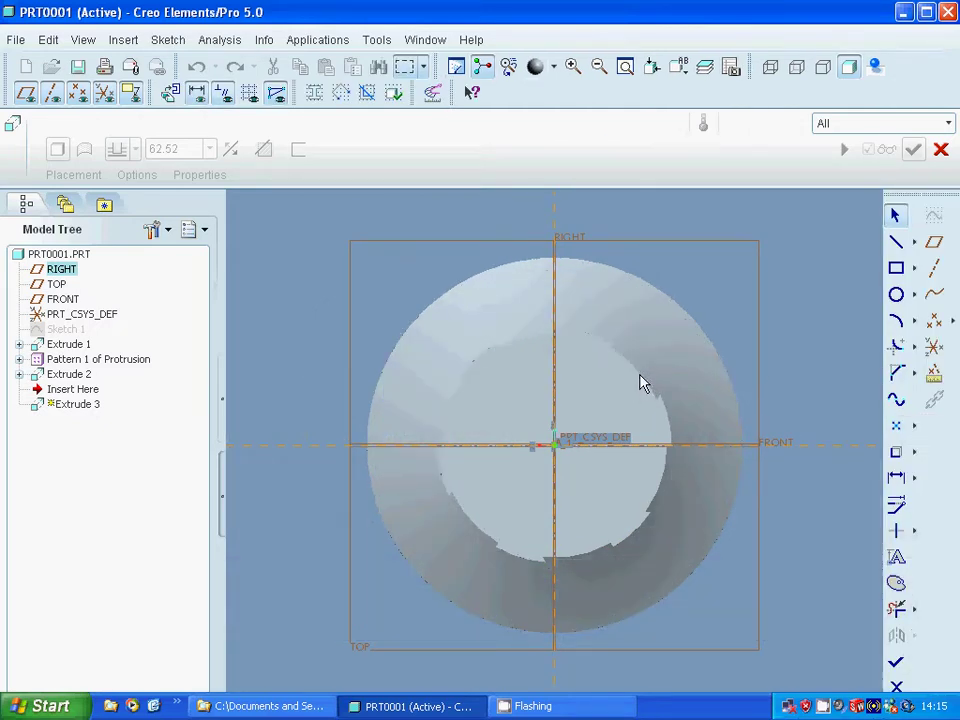
# Project one arc edge of the core's end face and sketch a circle of the same radius centred on the cylinder axis
pyautogui.click(896, 451)
pyautogui.click(657, 502)
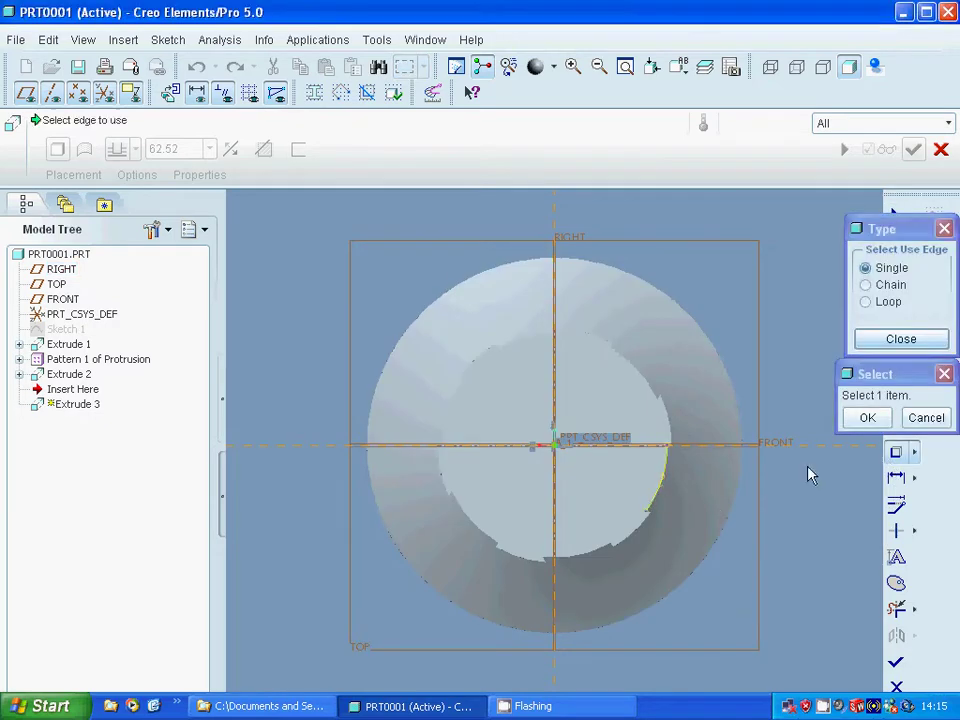
pyautogui.click(889, 341)
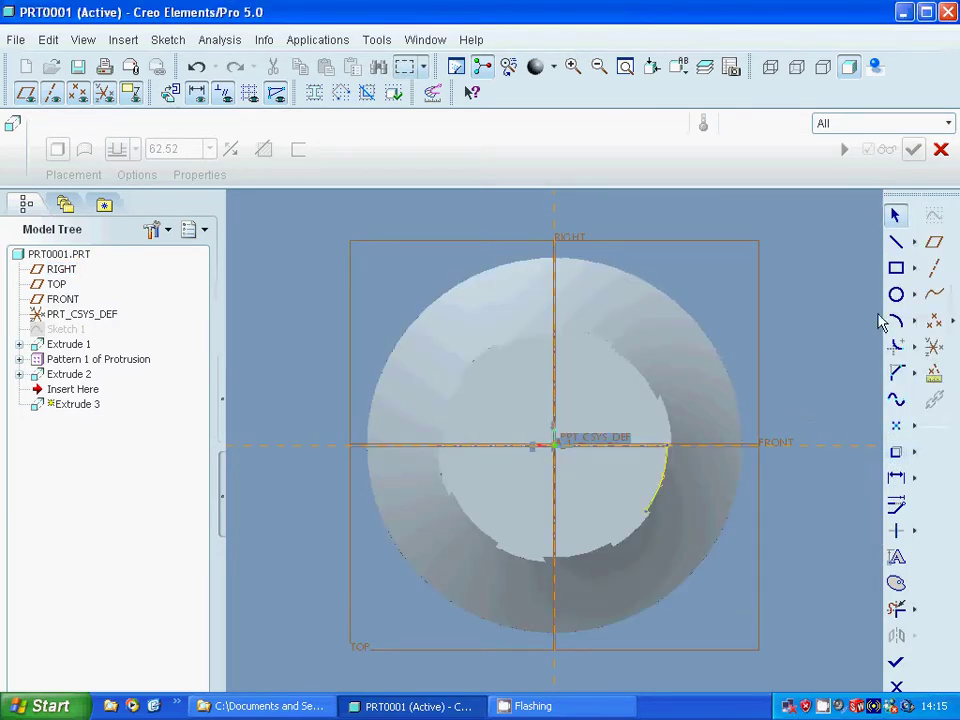
pyautogui.click(557, 453)
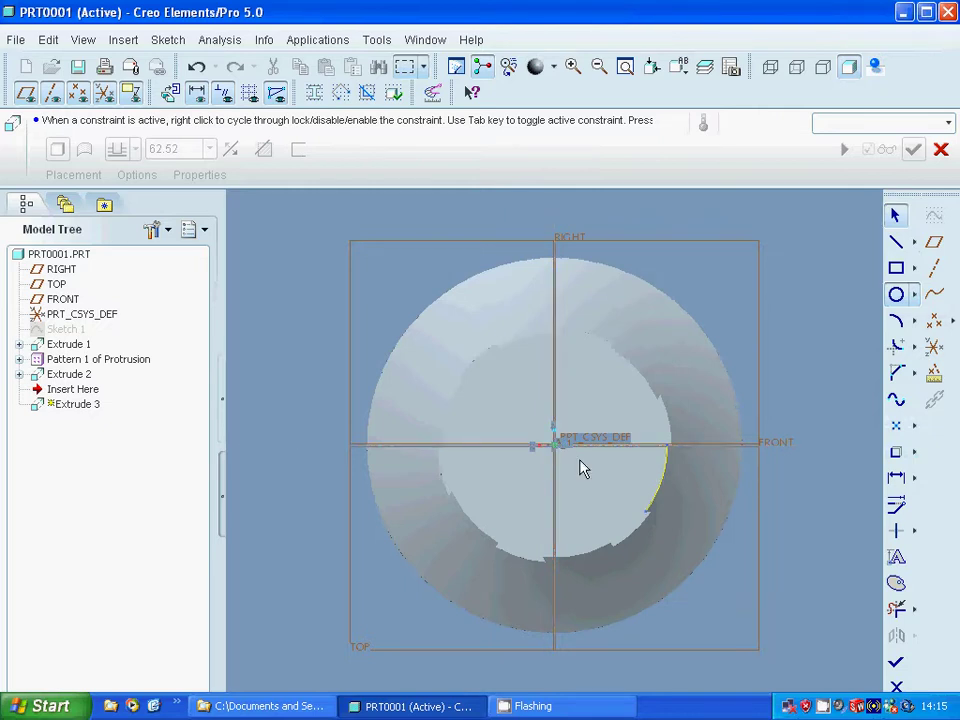
pyautogui.click(648, 520)
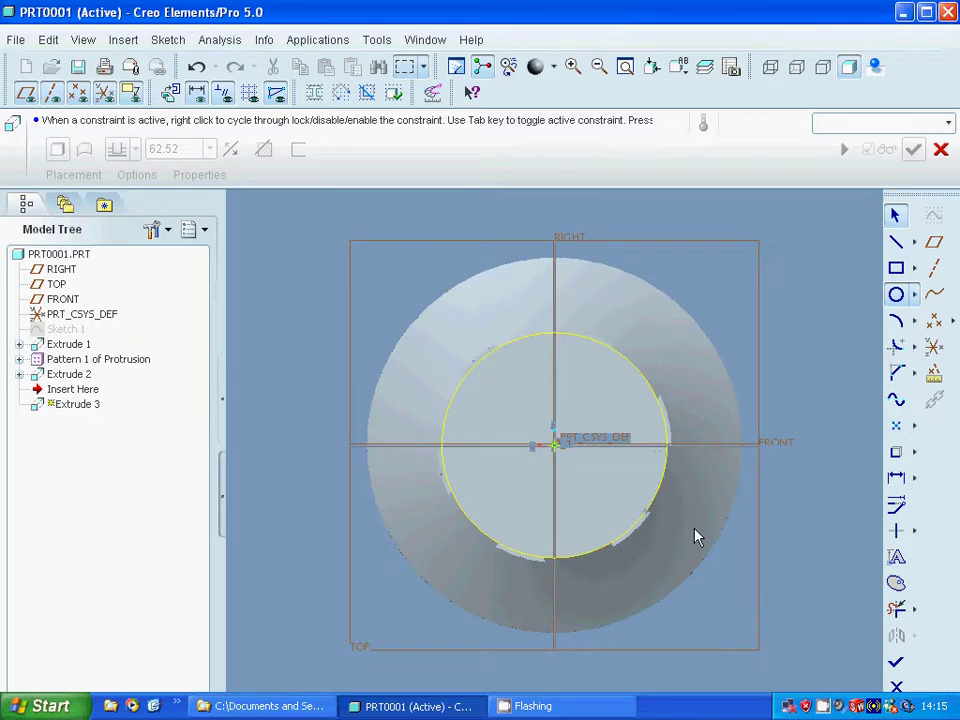
pyautogui.click(820, 509)
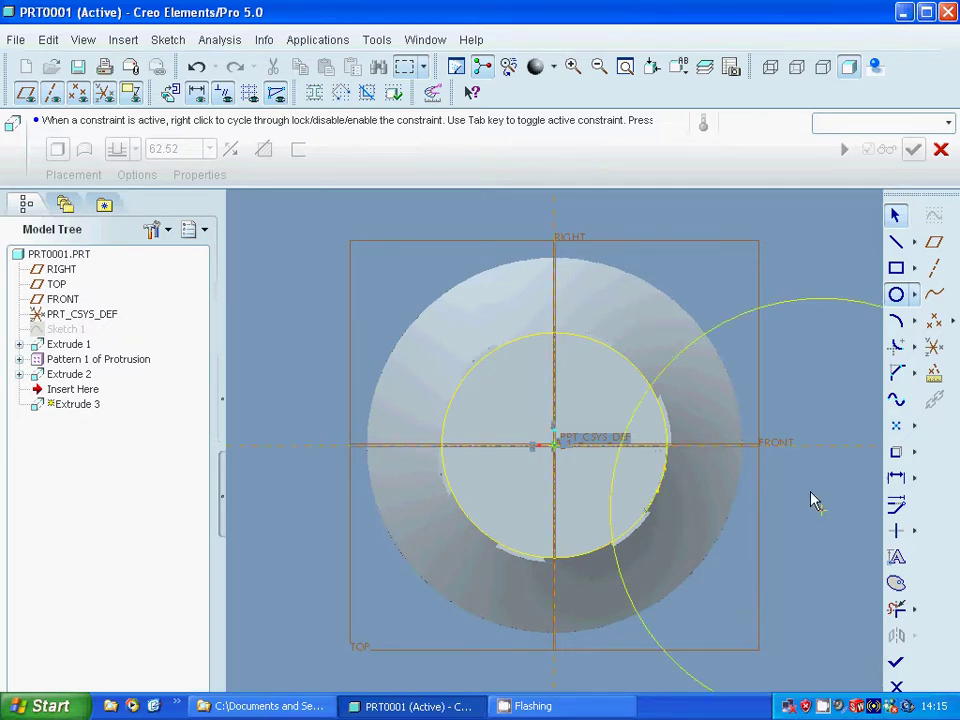
pyautogui.click(857, 402)
pyautogui.click(780, 304)
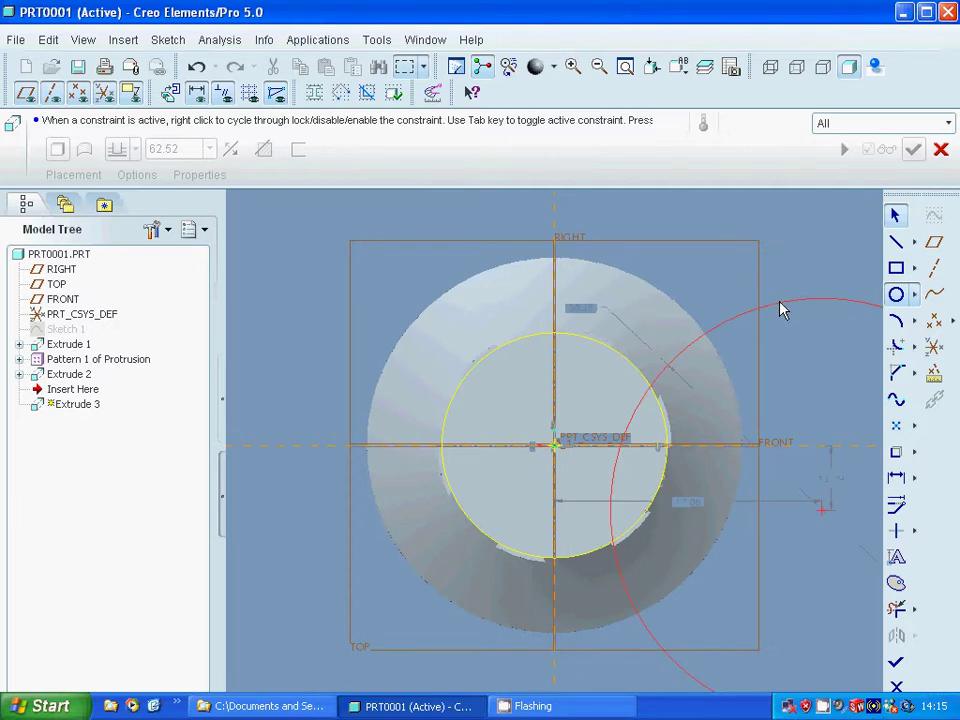
pyautogui.rightClick(781, 310)
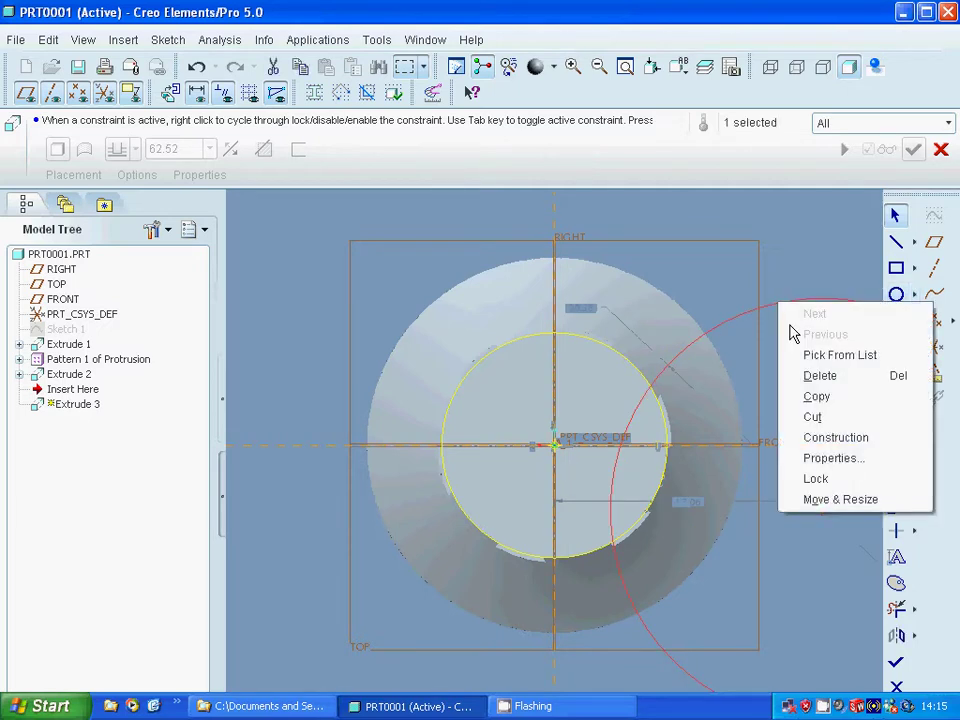
pyautogui.click(818, 377)
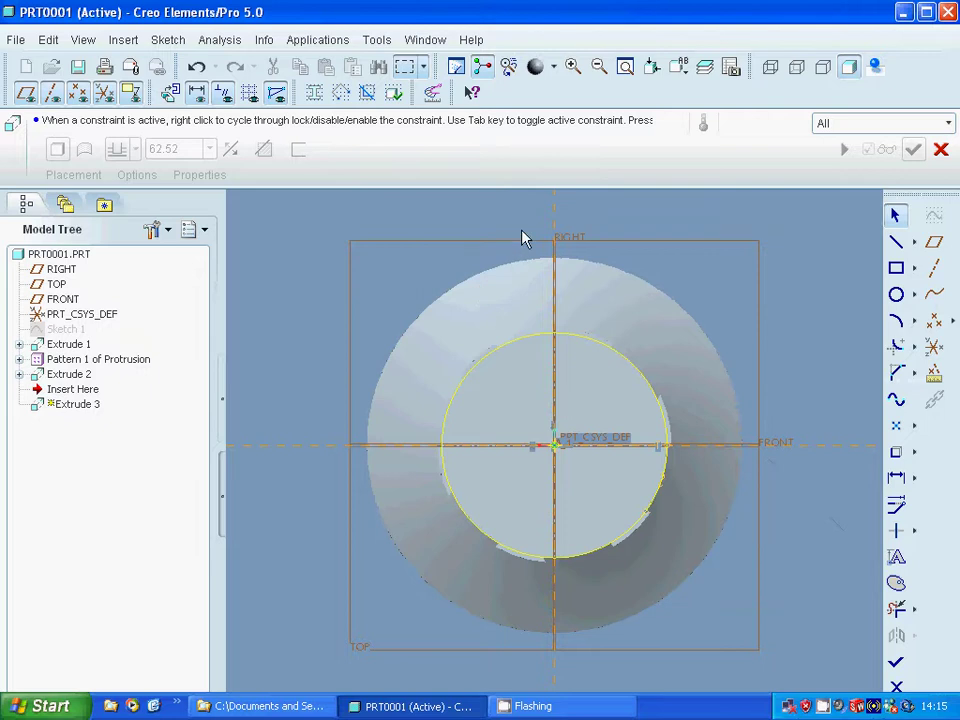
# Delete the projected arc lying on the axis-centred circle and finish the sketch
pyautogui.moveTo(526, 240)
pyautogui.mouseDown()
pyautogui.moveTo(671, 572)
pyautogui.moveTo(690, 567)
pyautogui.mouseUp()
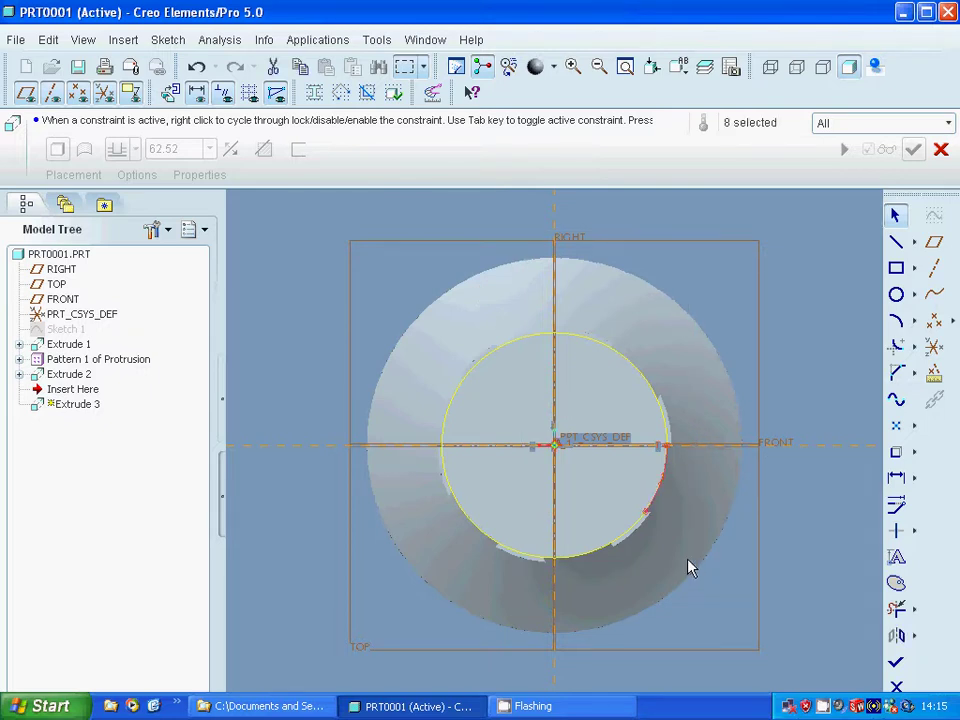
pyautogui.rightClick(653, 503)
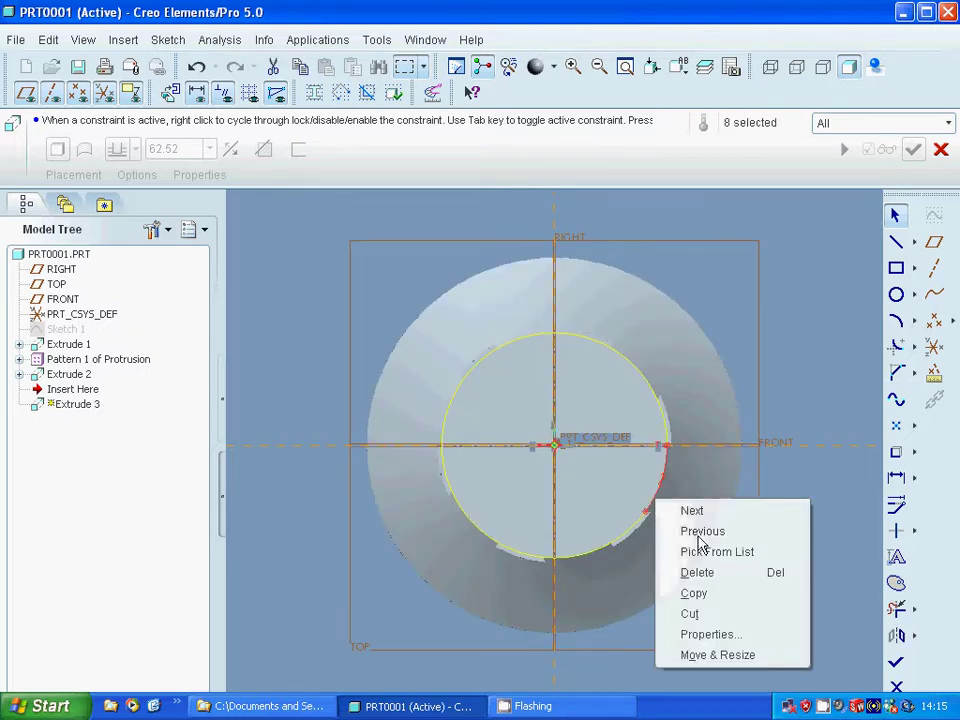
pyautogui.click(697, 572)
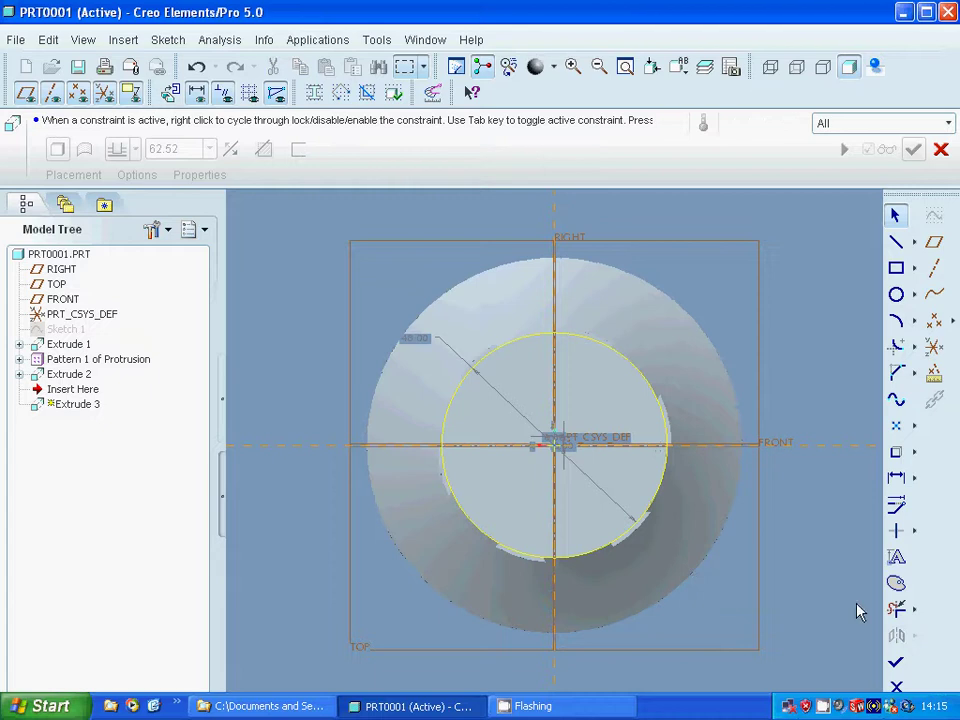
pyautogui.click(896, 662)
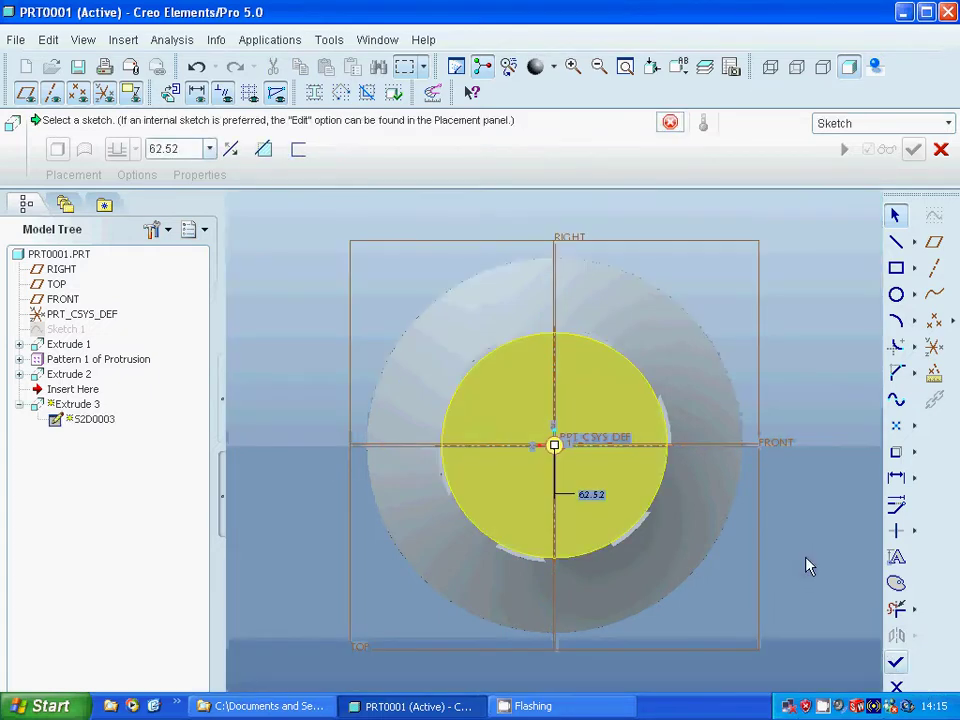
# Set the extrude depth to 20 and check the previewed cylinder at the threaded end
pyautogui.moveTo(800, 565); pyautogui.dragTo(789, 536, button='middle')
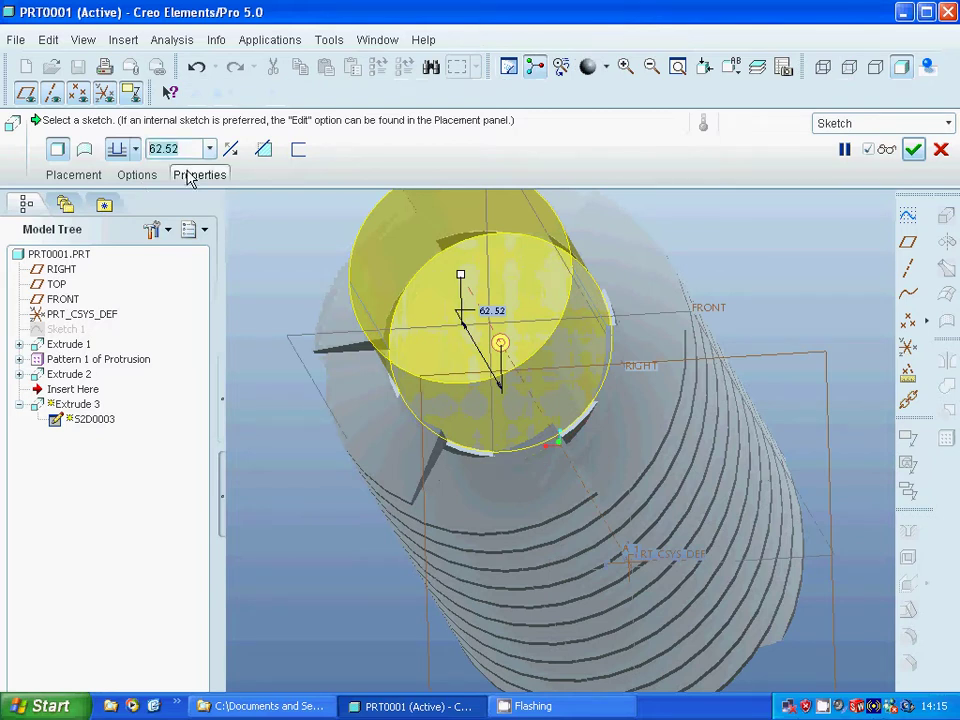
pyautogui.write('20')
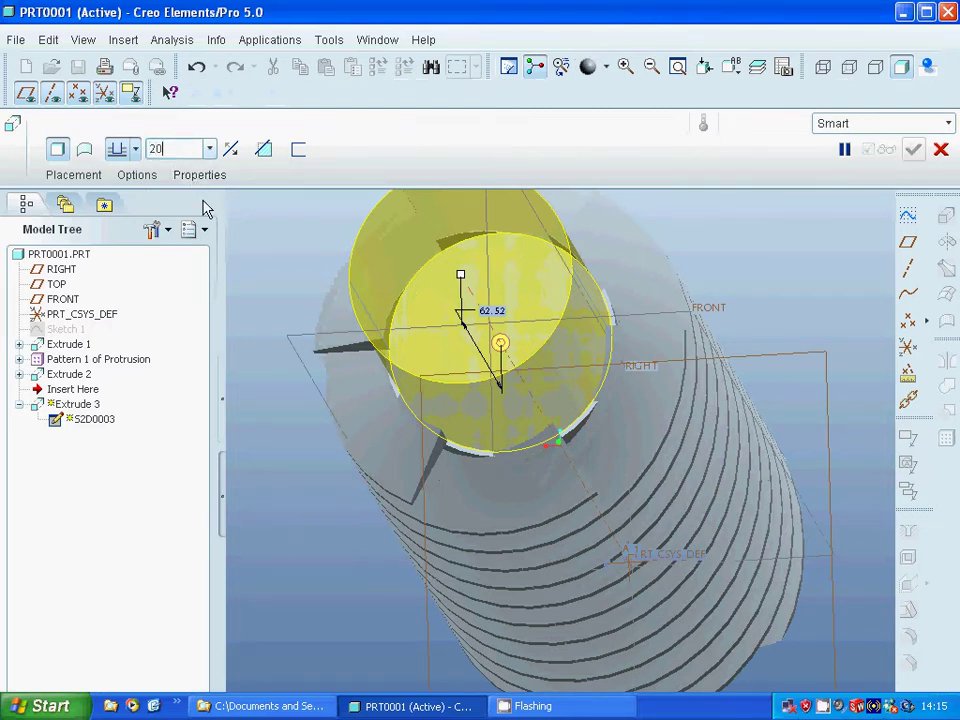
pyautogui.press('Return')
pyautogui.moveTo(313, 476)
pyautogui.mouseDown(button='middle')
pyautogui.moveTo(255, 401)
pyautogui.moveTo(291, 448)
pyautogui.moveTo(521, 176)
pyautogui.mouseUp(button='middle')
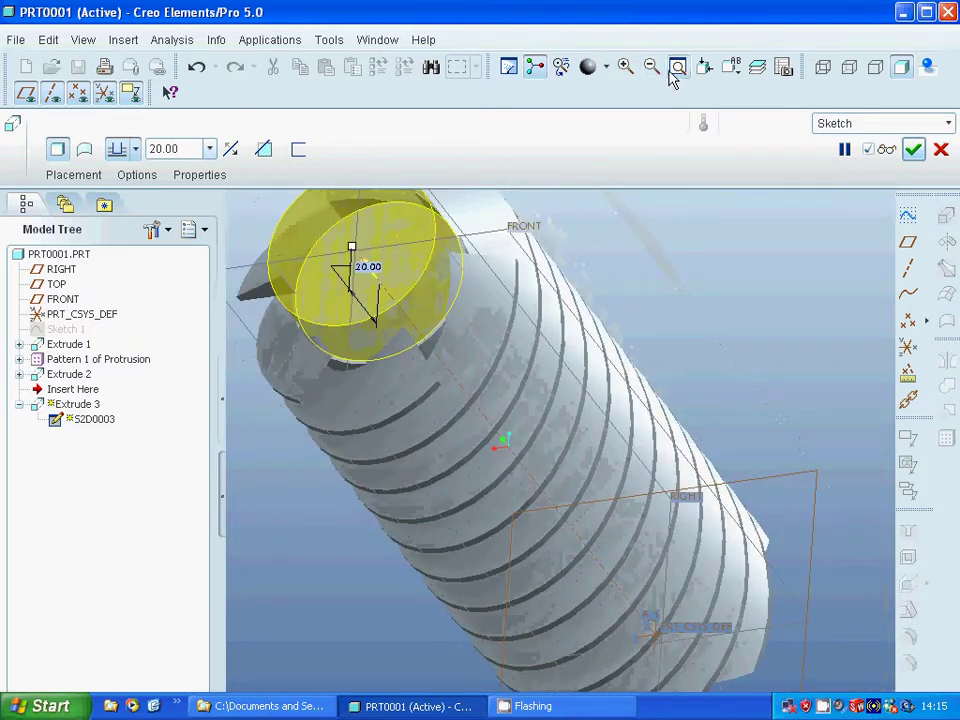
pyautogui.click(676, 70)
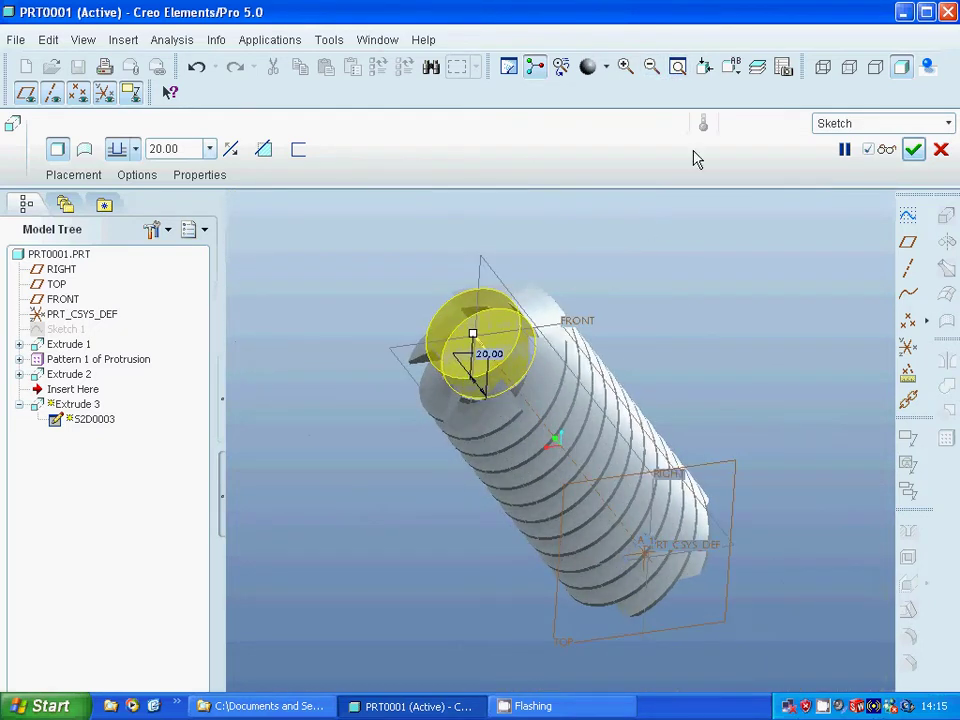
pyautogui.click(732, 68)
pyautogui.click(757, 111)
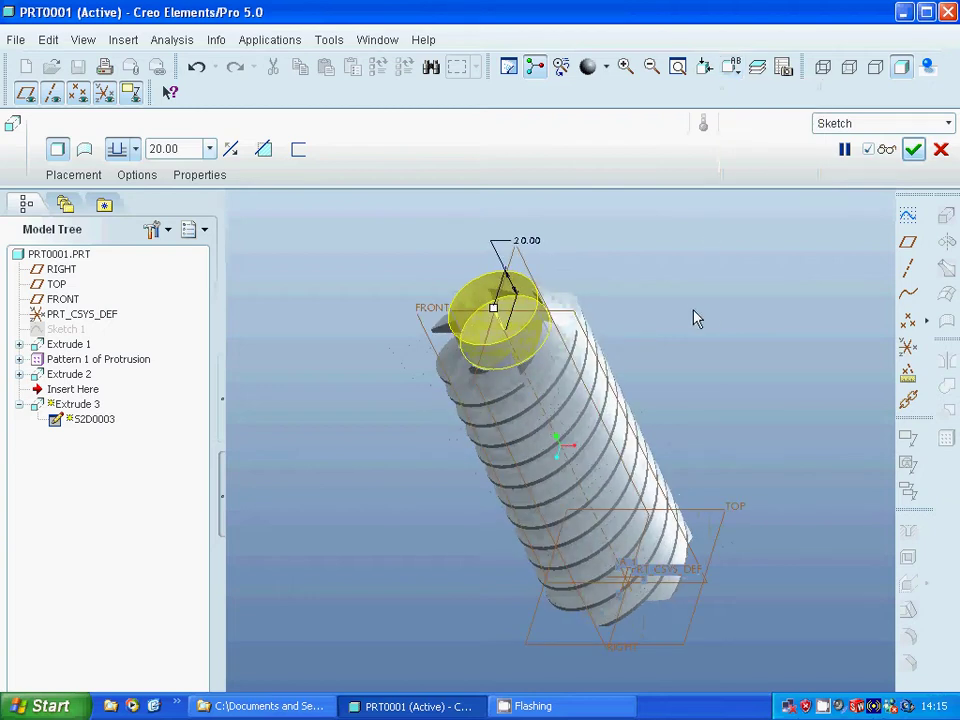
pyautogui.moveTo(692, 313); pyautogui.dragTo(647, 313, button='middle')
# Set the extrude depth to 30 and complete the plain cylindrical extension at the threaded end
pyautogui.doubleClick(191, 148)
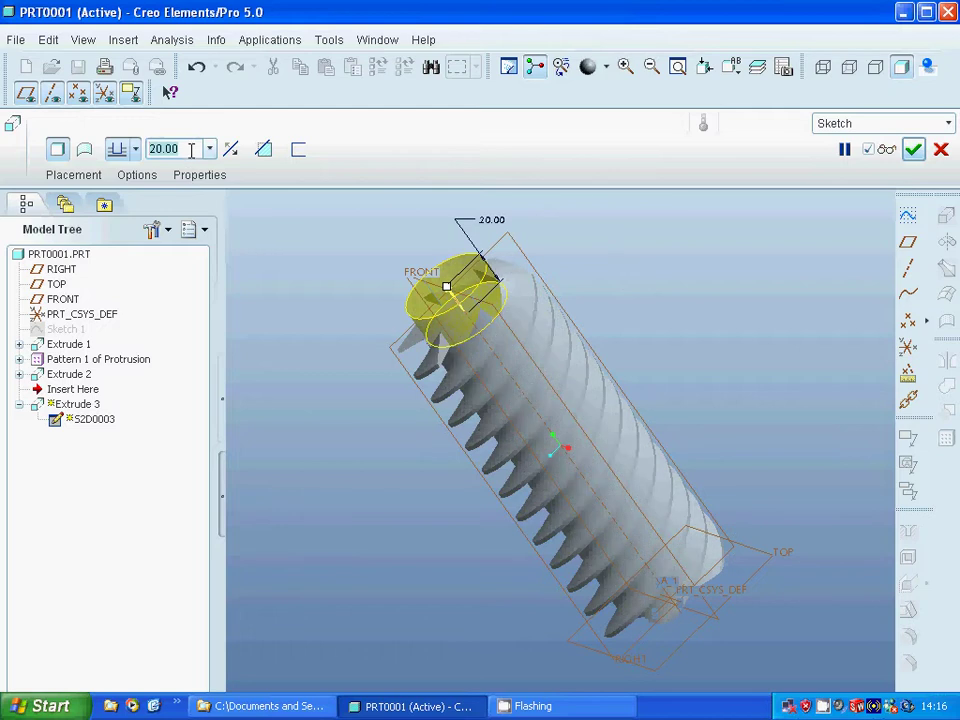
pyautogui.write('30')
pyautogui.press('Return')
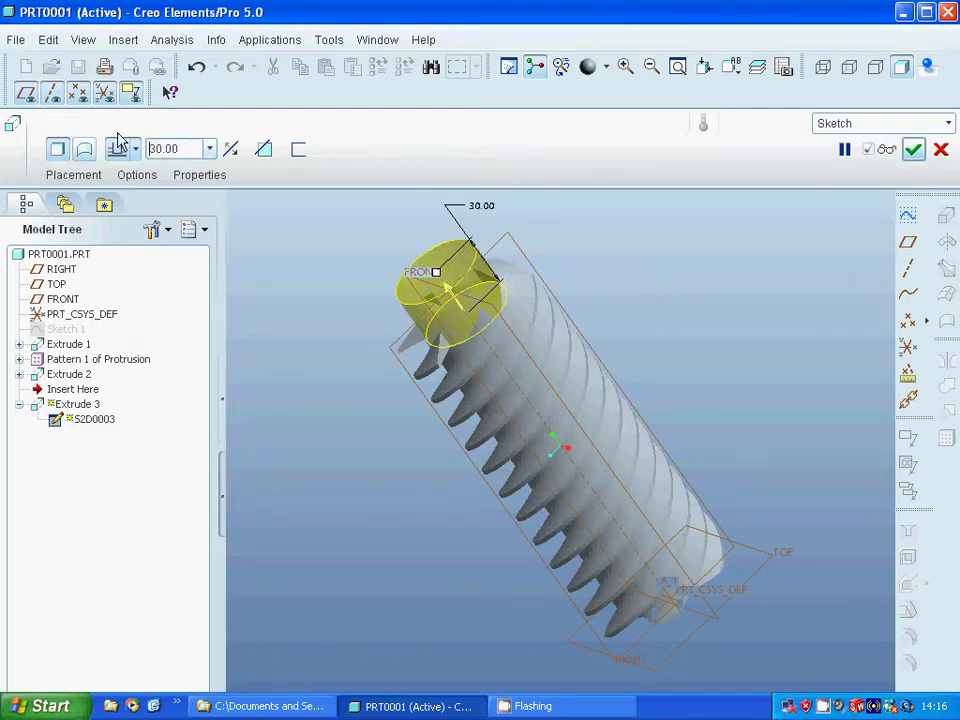
pyautogui.click(913, 148)
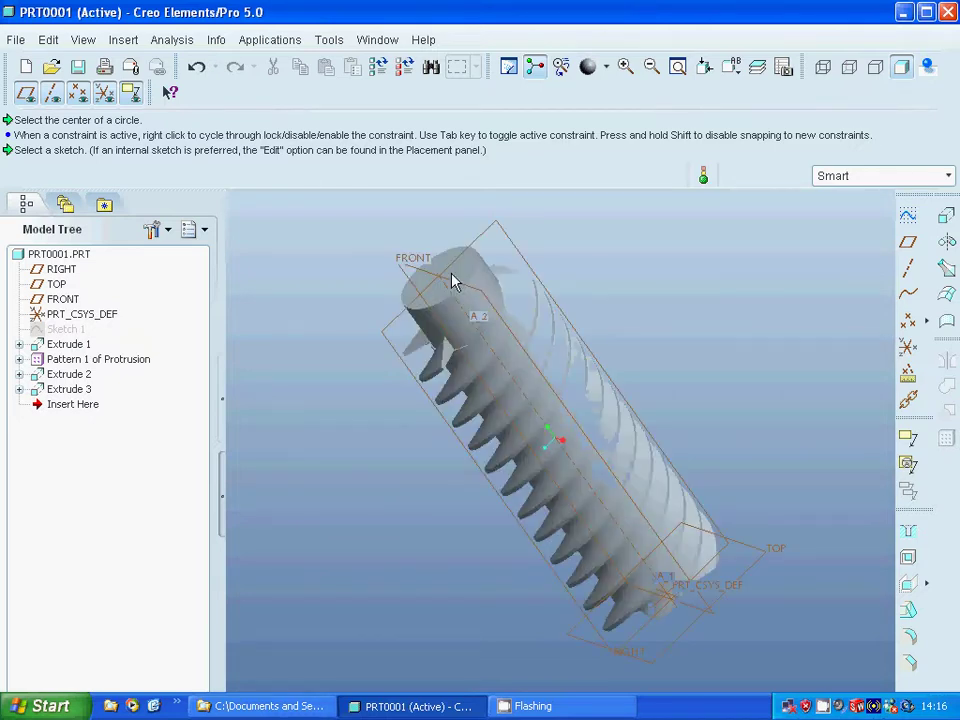
pyautogui.click(455, 283)
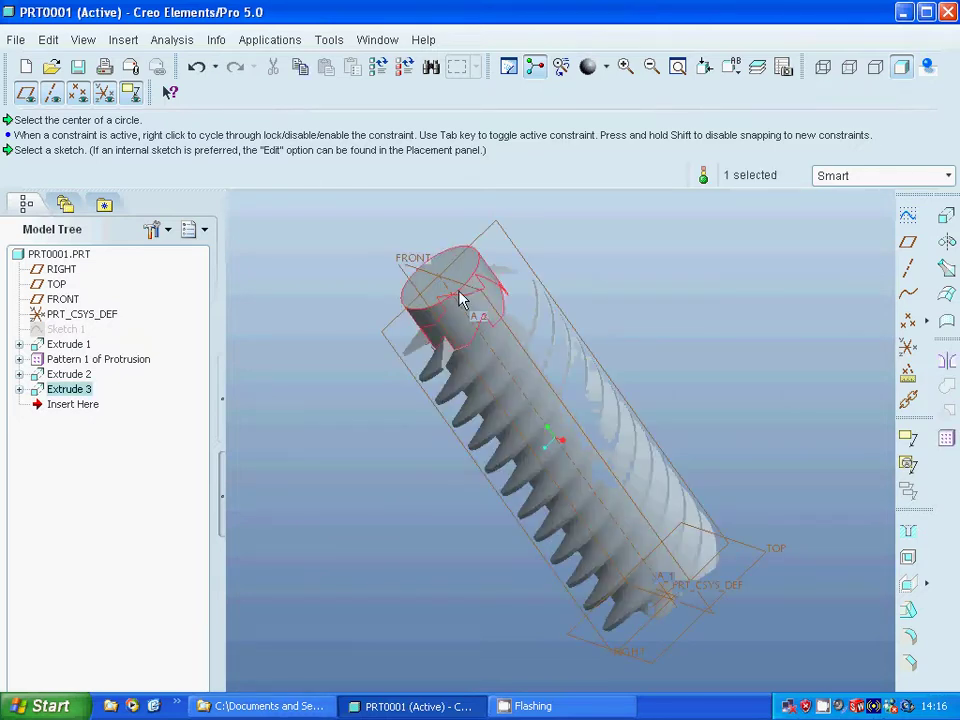
pyautogui.click(728, 265)
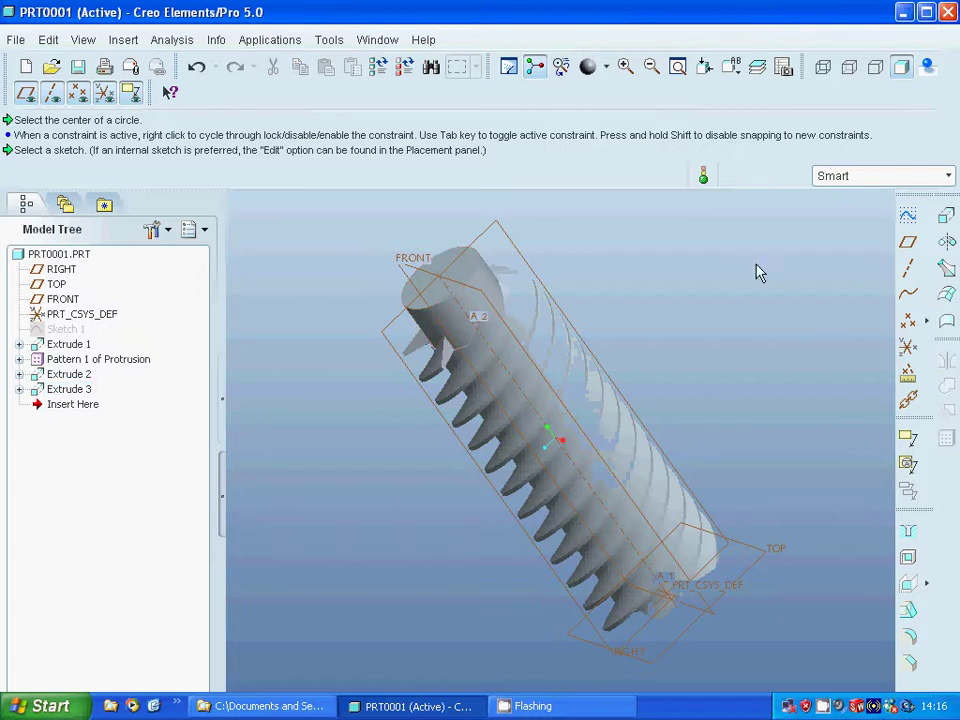
# Start another extrude with an internal sketch on the extension's flat end face, using the RIGHT plane as right orientation reference
pyautogui.click(942, 226)
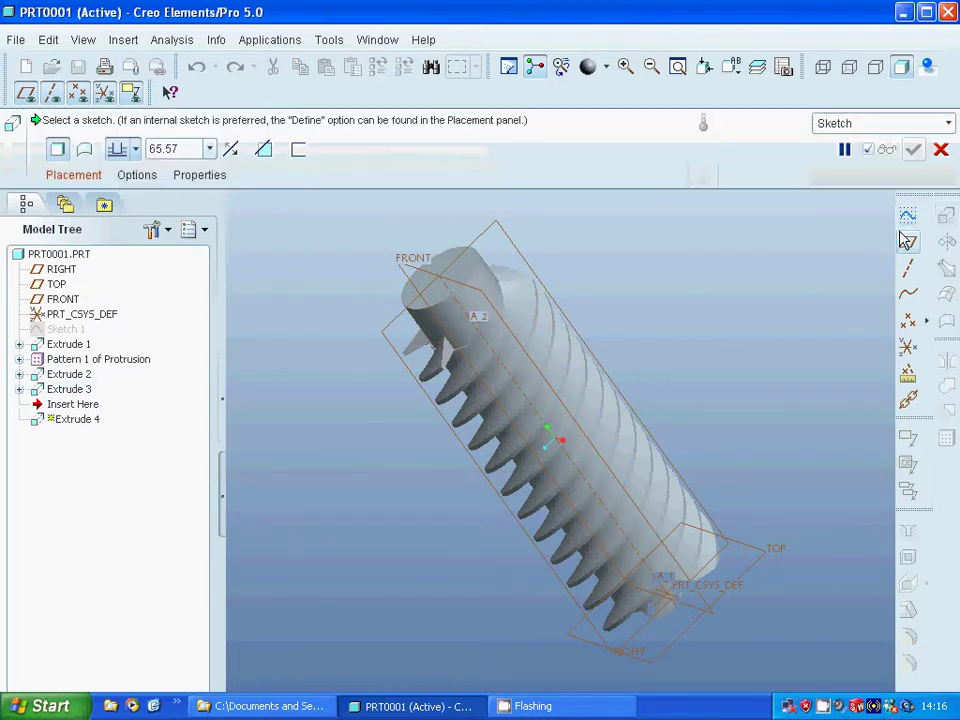
pyautogui.click(74, 175)
pyautogui.click(227, 239)
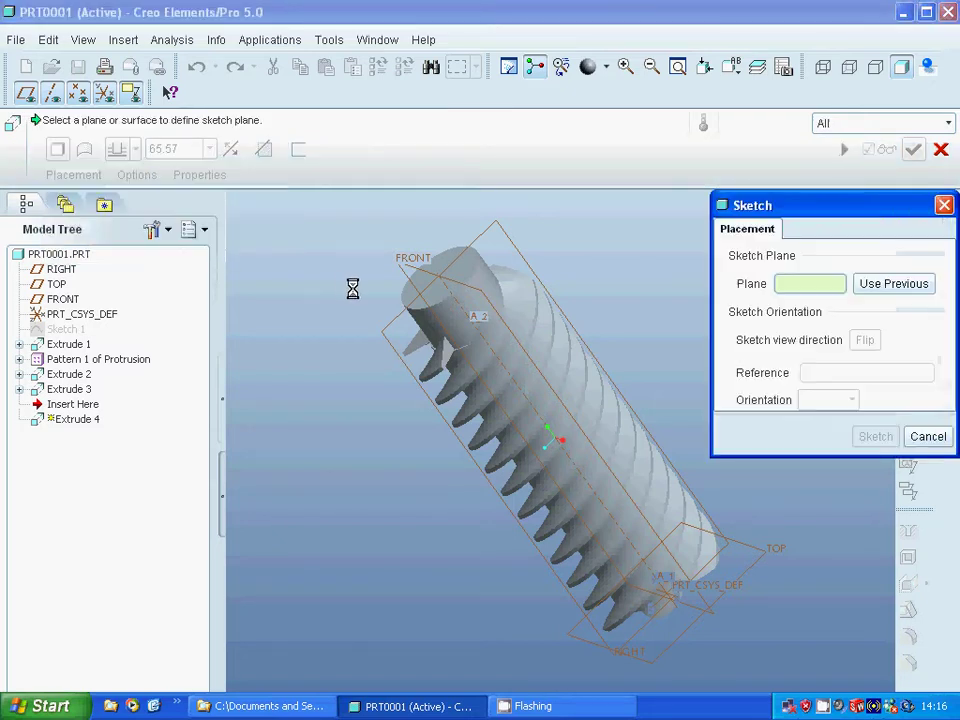
pyautogui.click(469, 268)
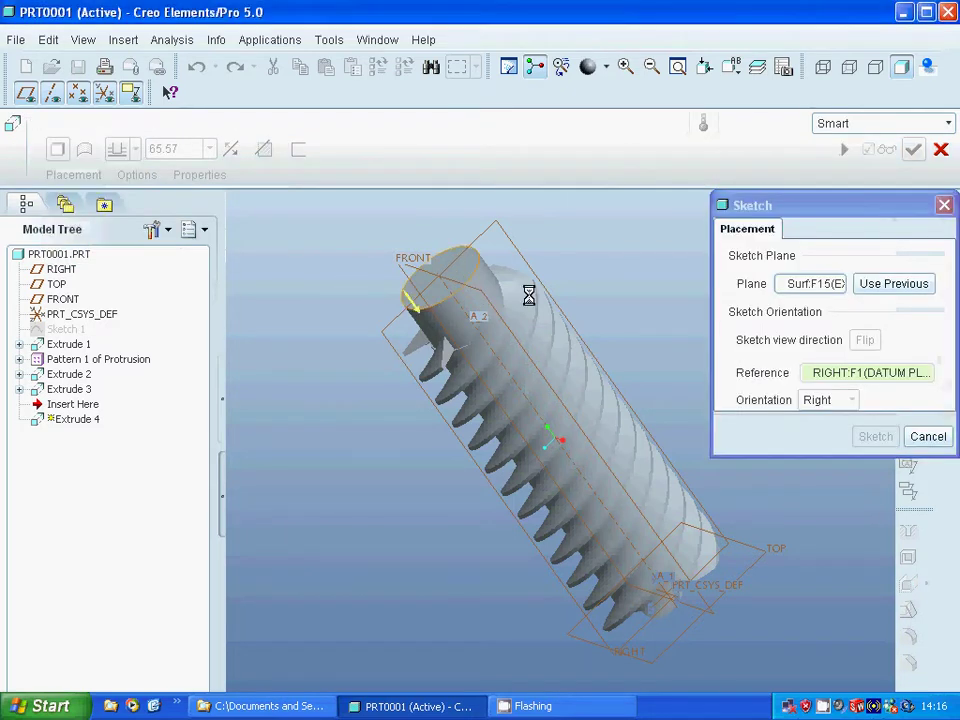
pyautogui.click(872, 437)
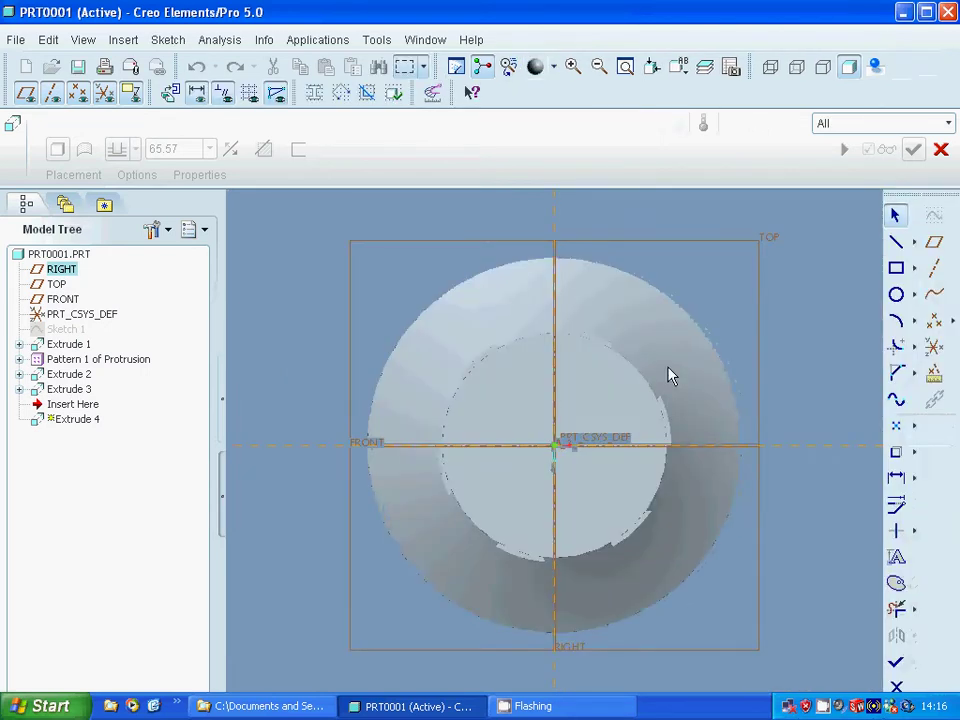
# Sketch a closed hexagon around the axis with horizontal upper side about 46 long, lower side parallel, and two side corners on the horizontal reference
pyautogui.scroll(1, 670, 330)
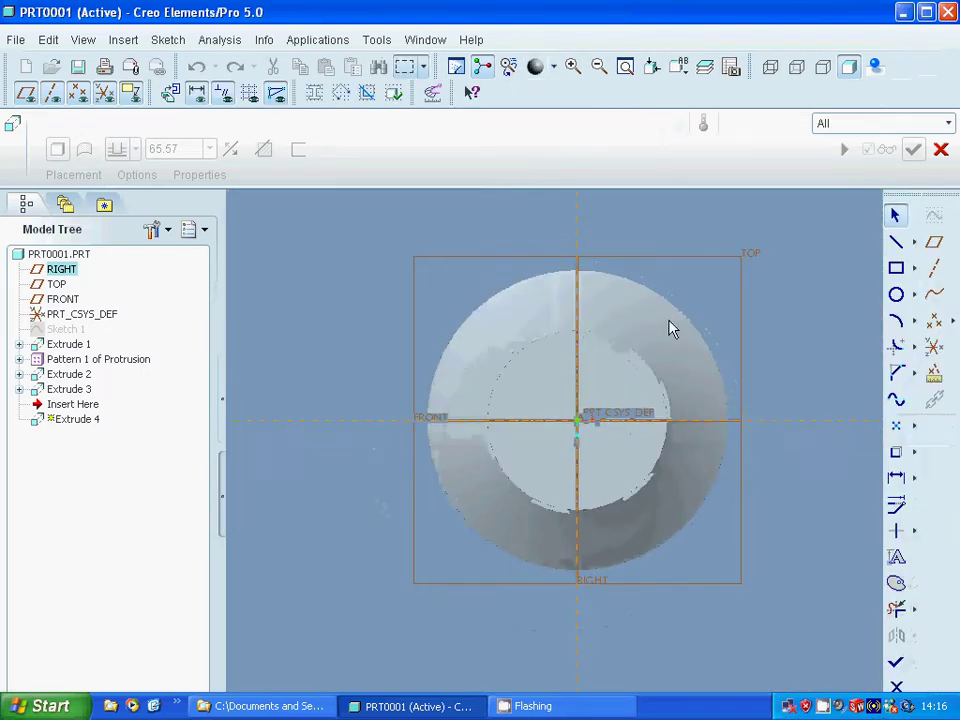
pyautogui.click(897, 244)
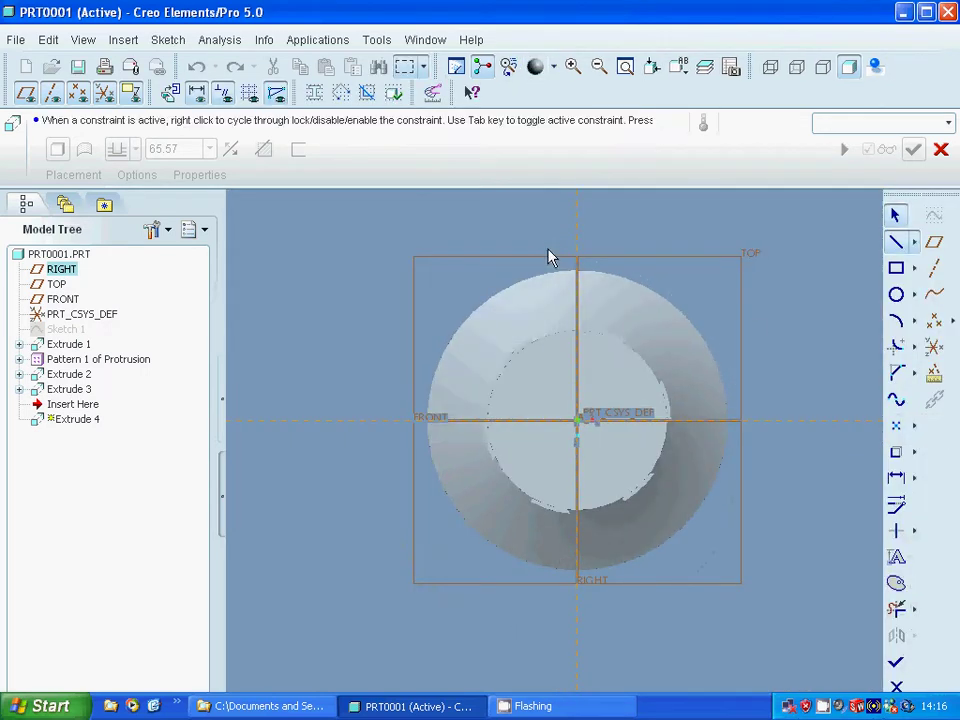
pyautogui.click(486, 260)
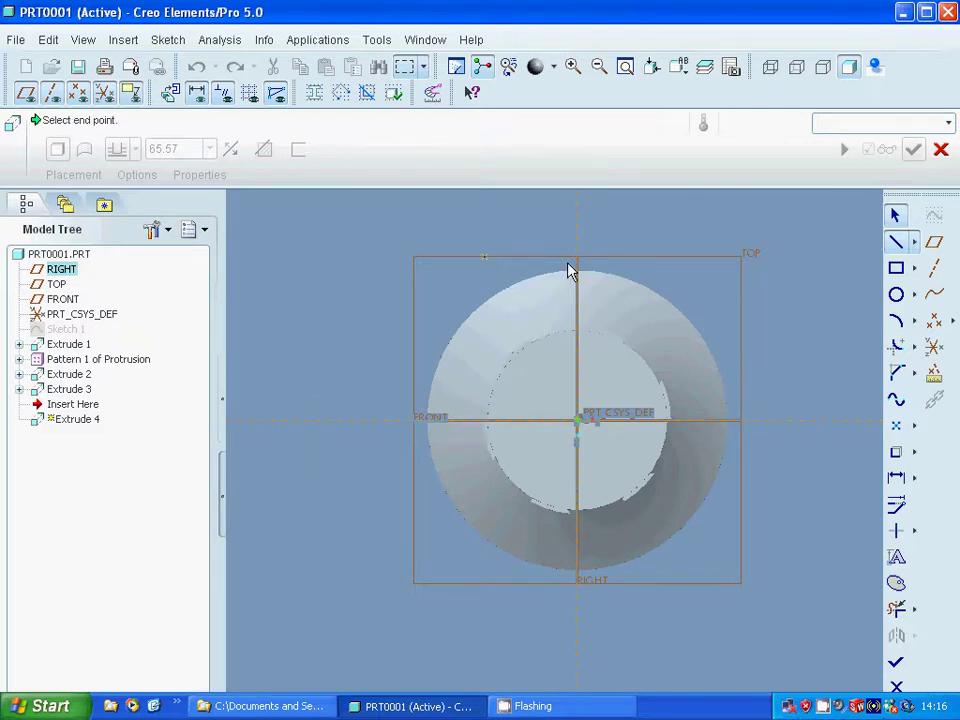
pyautogui.click(659, 260)
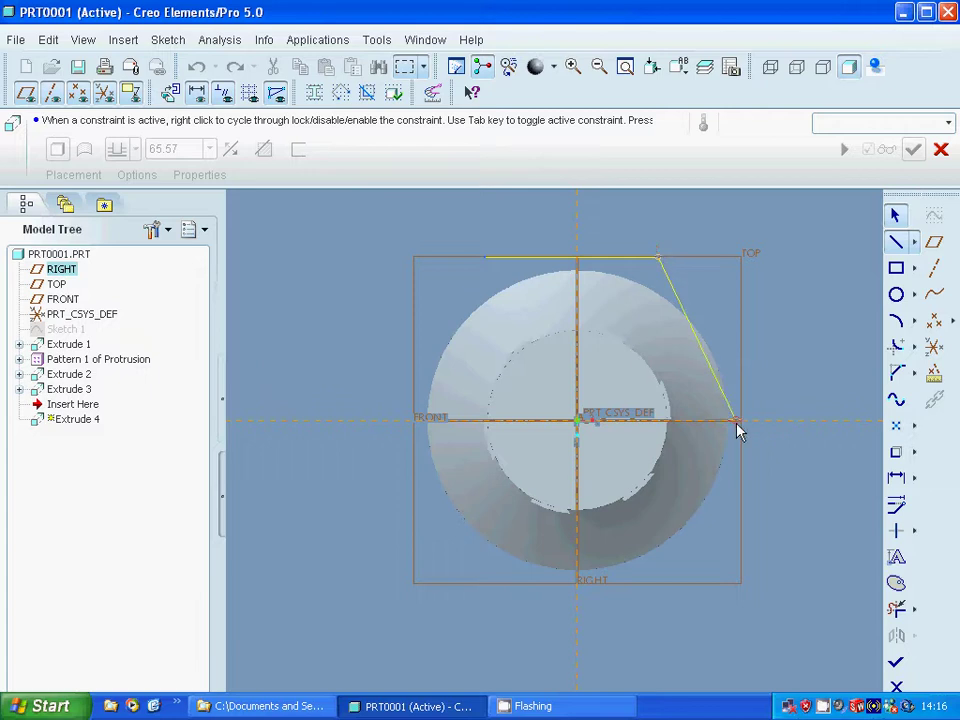
pyautogui.click(737, 428)
pyautogui.middleClick(702, 484)
pyautogui.click(648, 586)
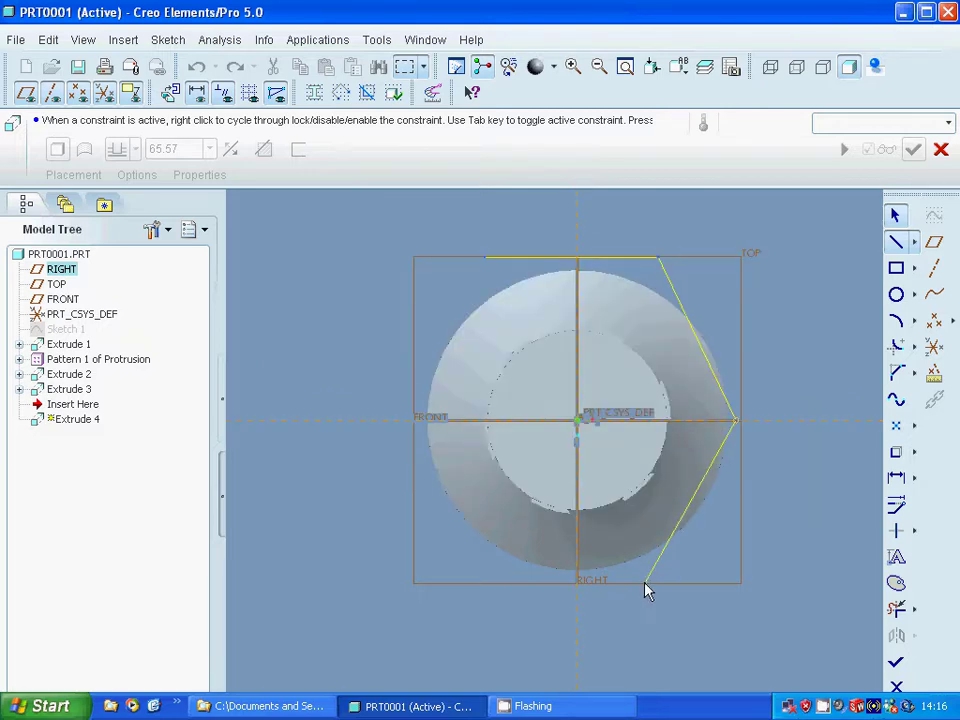
pyautogui.click(492, 586)
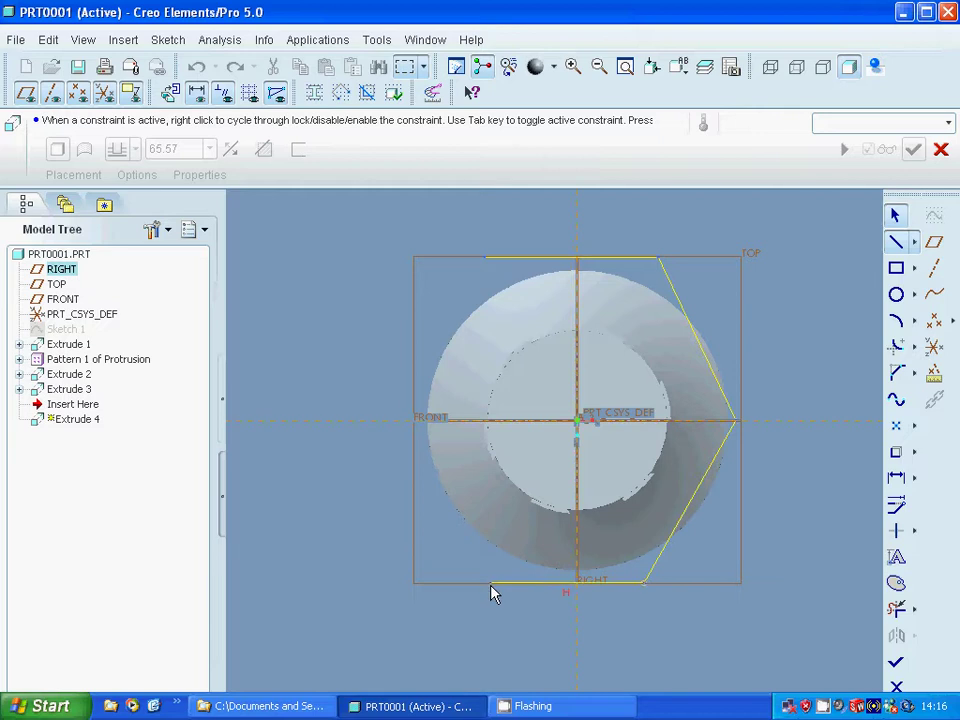
pyautogui.click(414, 424)
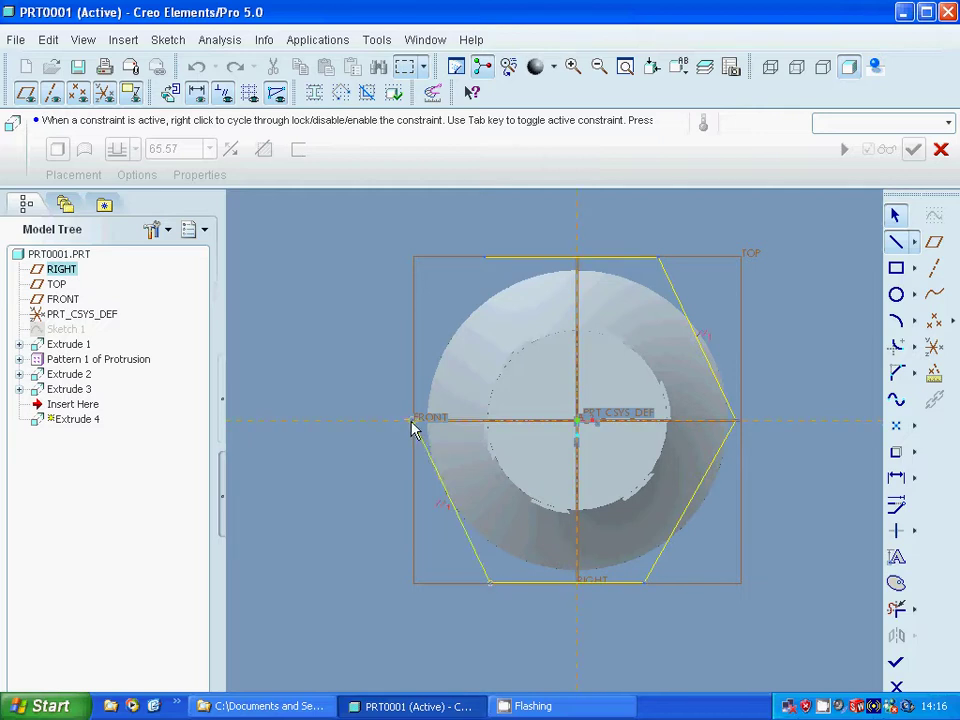
pyautogui.click(486, 260)
pyautogui.click(897, 215)
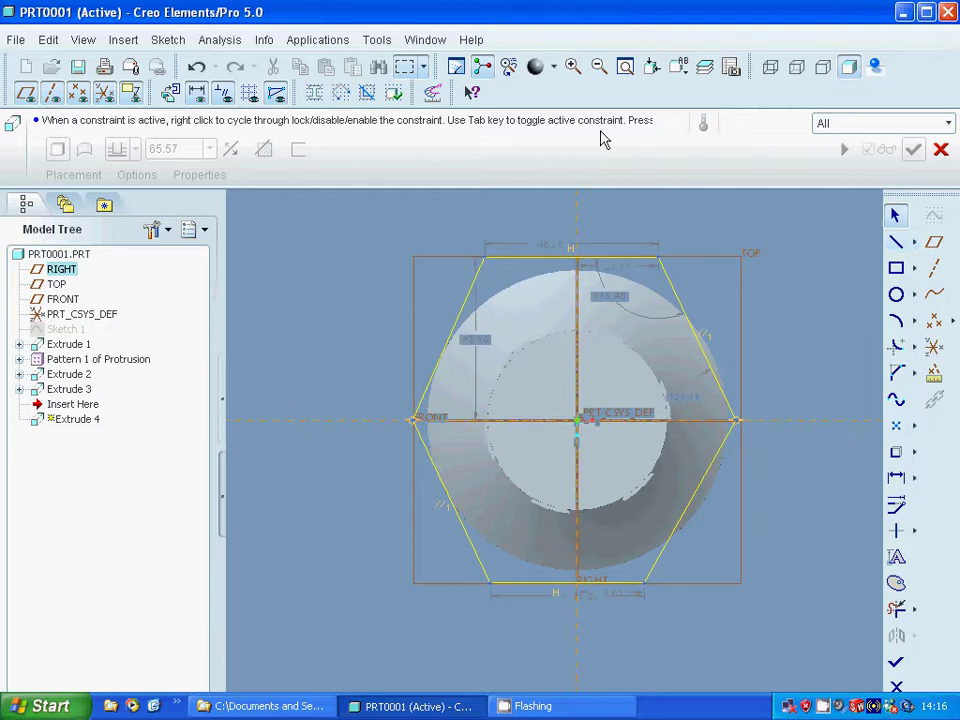
# Set the hexagon's upper side length to 50 and the distance from its end to the vertical reference to 25
pyautogui.doubleClick(558, 246)
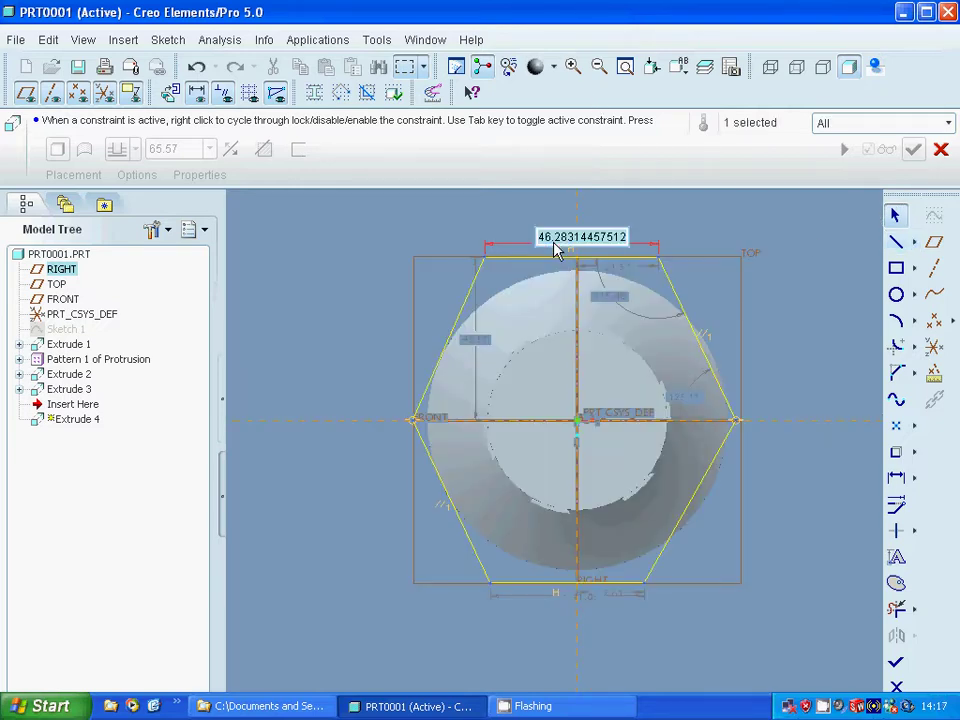
pyautogui.write('50')
pyautogui.press('Return')
pyautogui.click(631, 268)
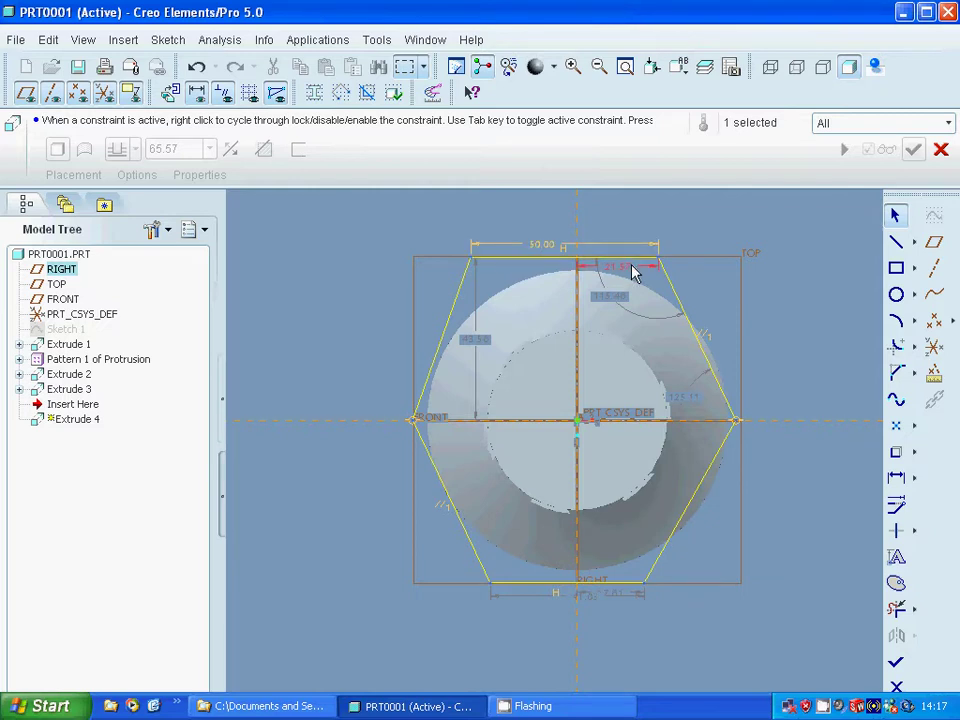
pyautogui.doubleClick(631, 268)
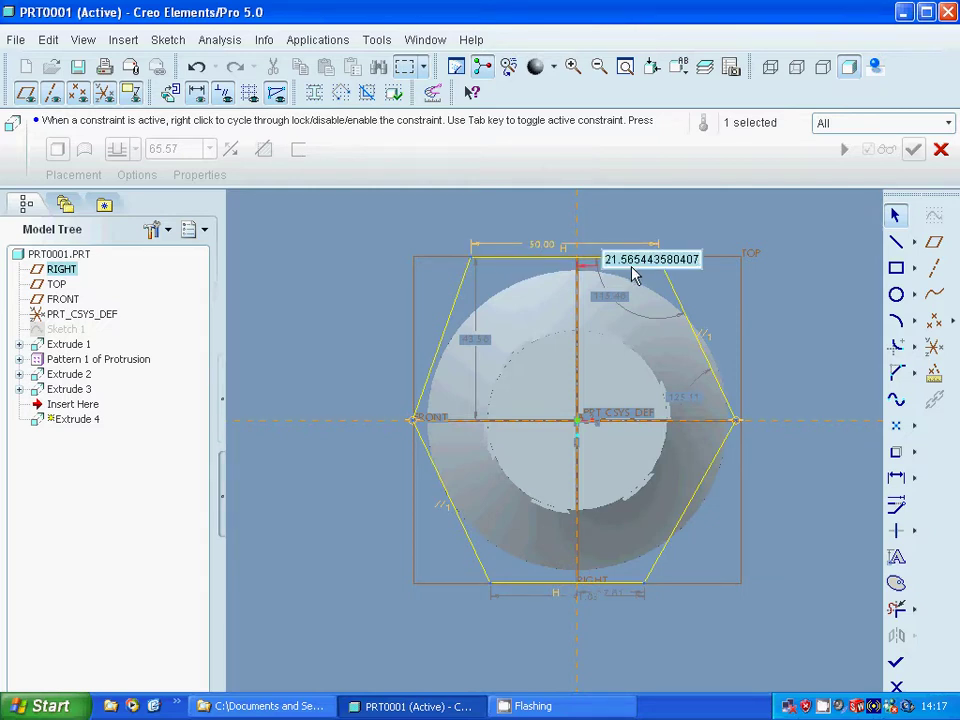
pyautogui.write('25')
pyautogui.press('Return')
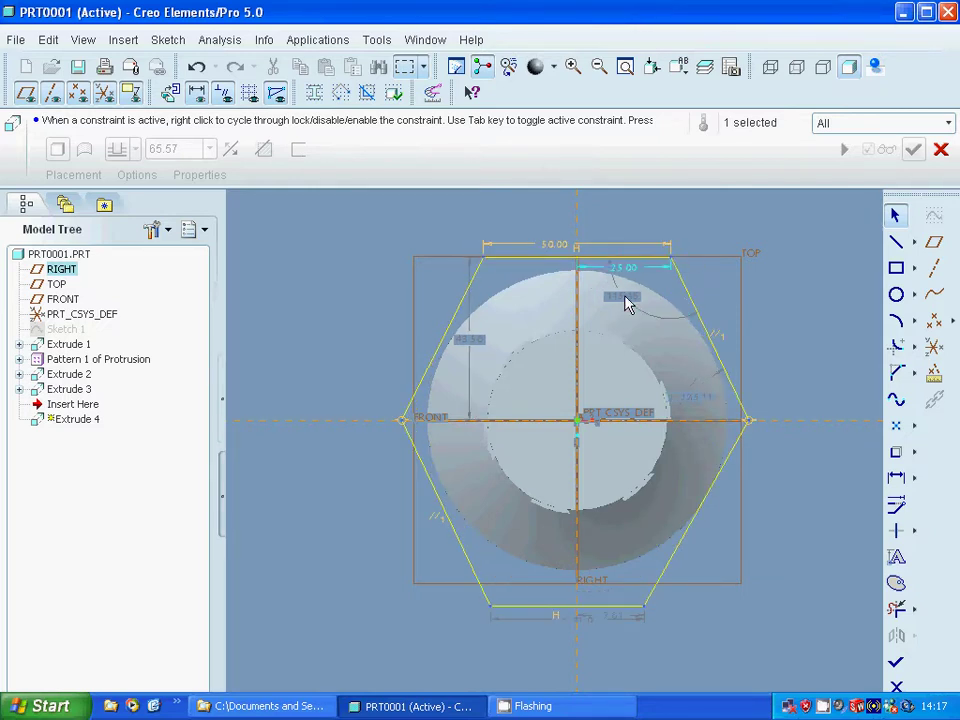
# Set the angle at the upper side's end and the angle at the adjacent side corner of the hexagon to 120 degrees
pyautogui.doubleClick(627, 300)
pyautogui.write('12')
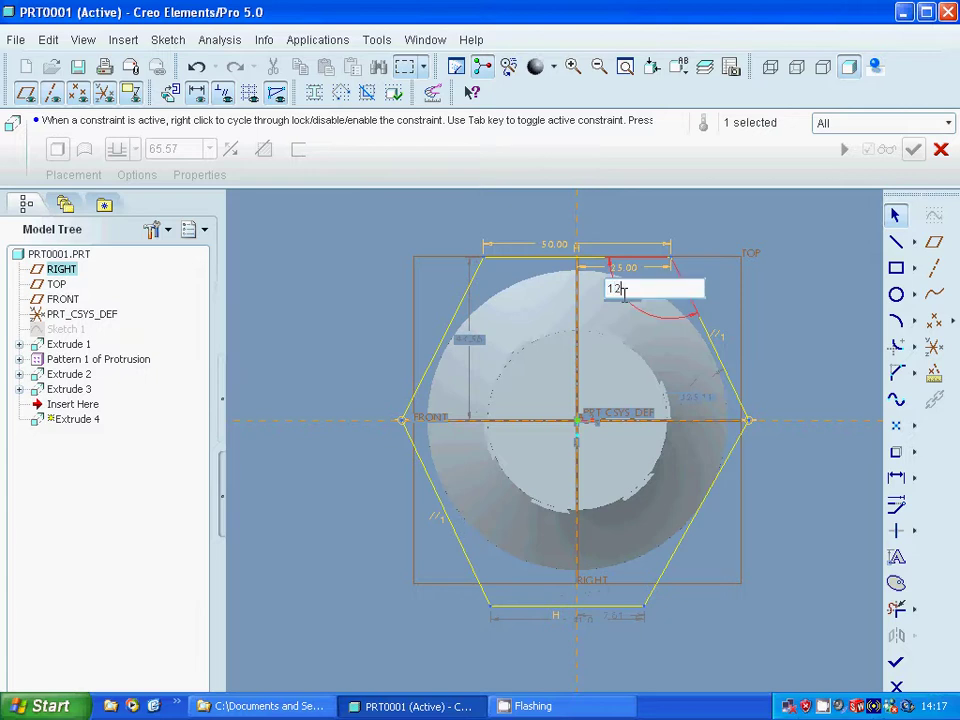
pyautogui.write('0')
pyautogui.press('Return')
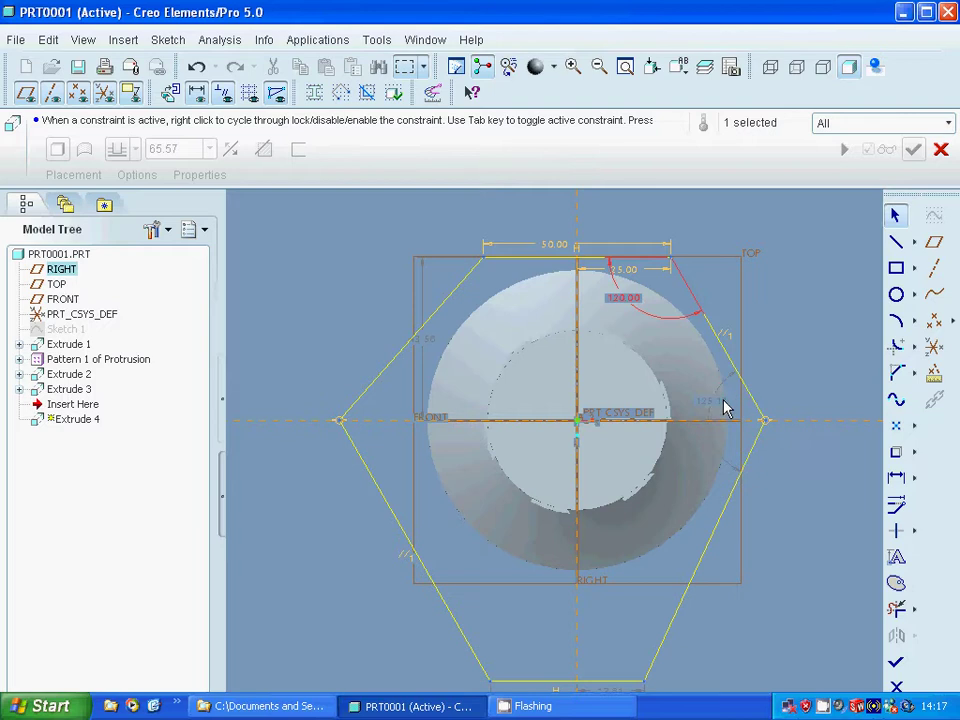
pyautogui.write('120')
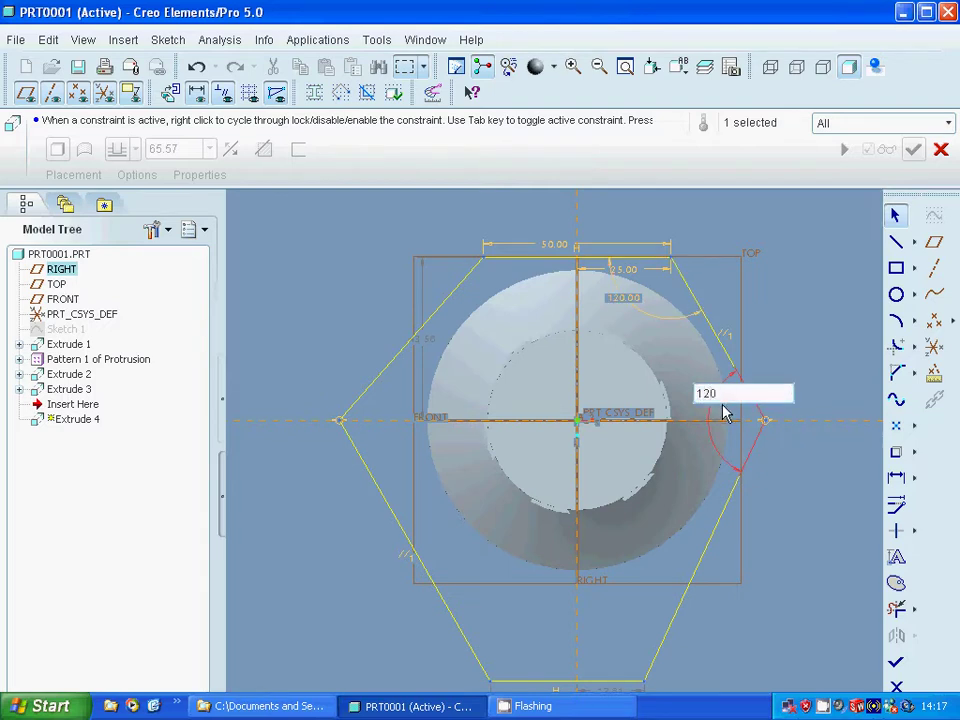
pyautogui.press('Return')
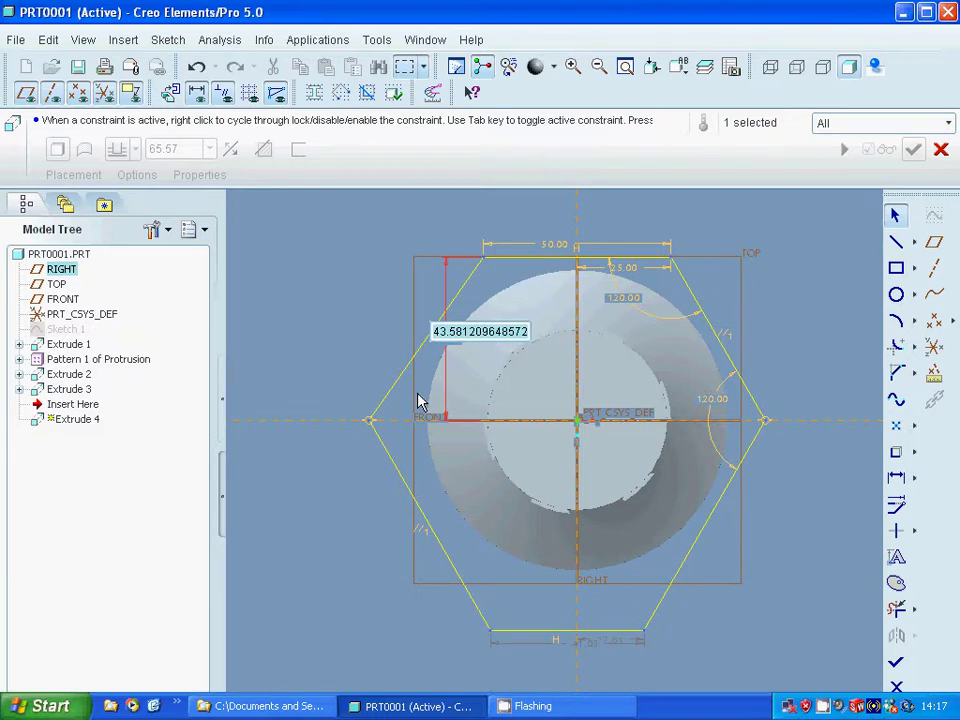
# Set the distance between the hexagon's upper side and the horizontal reference to 50
pyautogui.write('5')
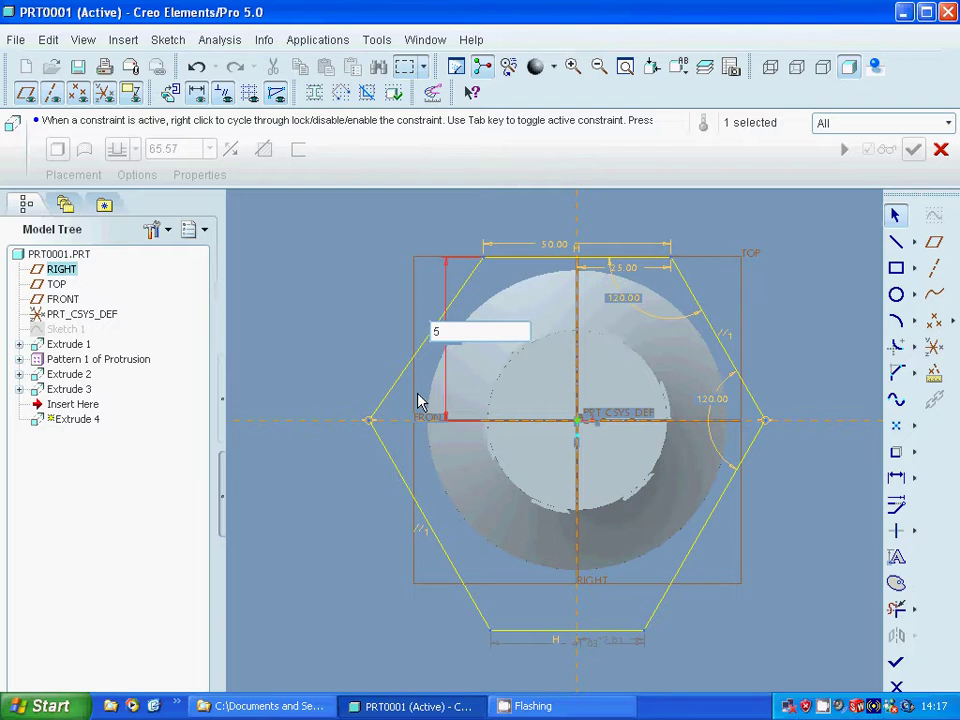
pyautogui.write('0')
pyautogui.press('Return')
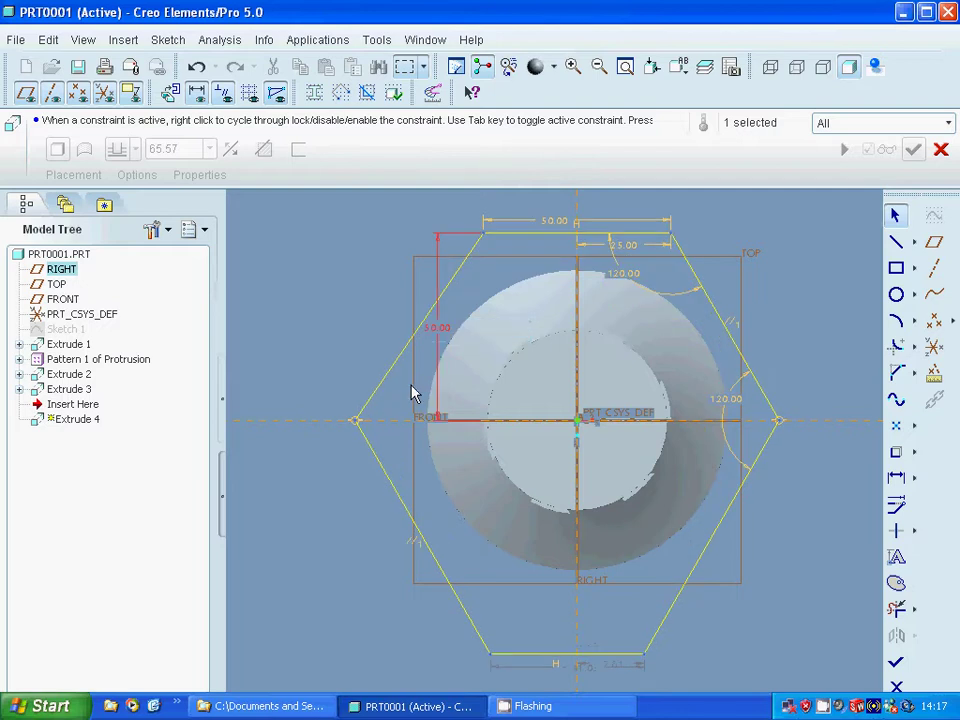
# Set the hexagon's lower side length to 50 and its end's distance to the vertical reference to 25, and finish the sketch
pyautogui.click(578, 677)
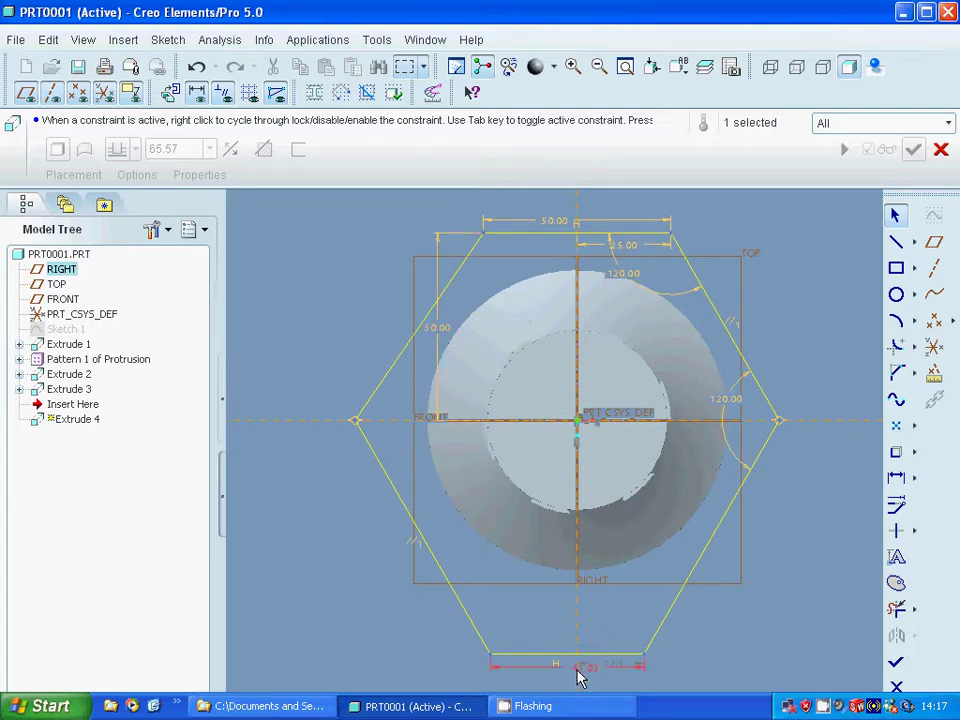
pyautogui.doubleClick(578, 677)
pyautogui.write('50')
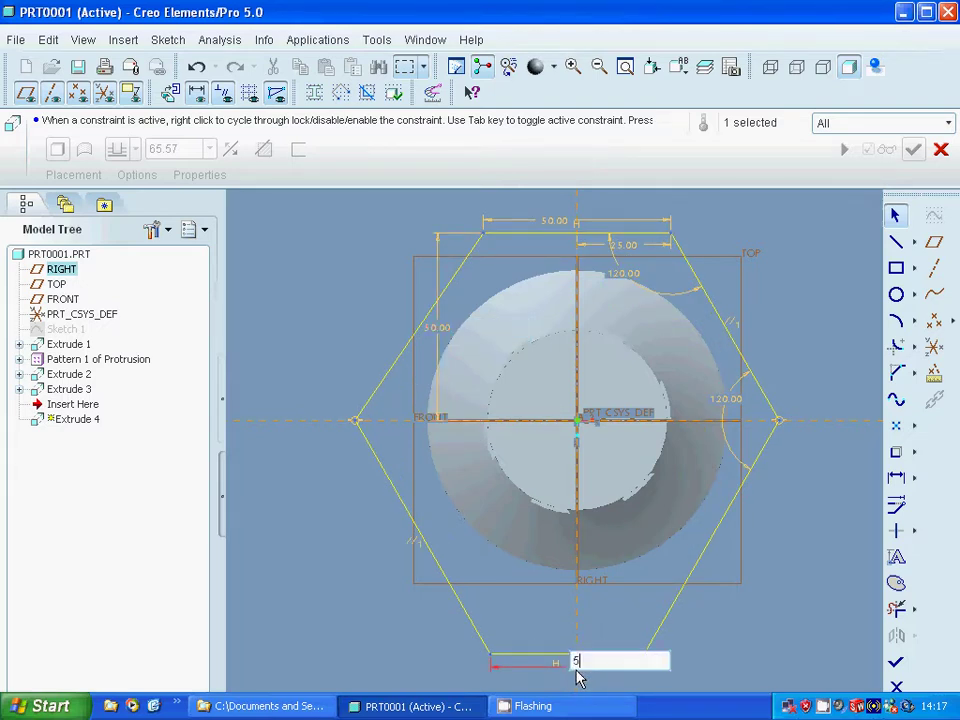
pyautogui.press('Return')
pyautogui.click(605, 668)
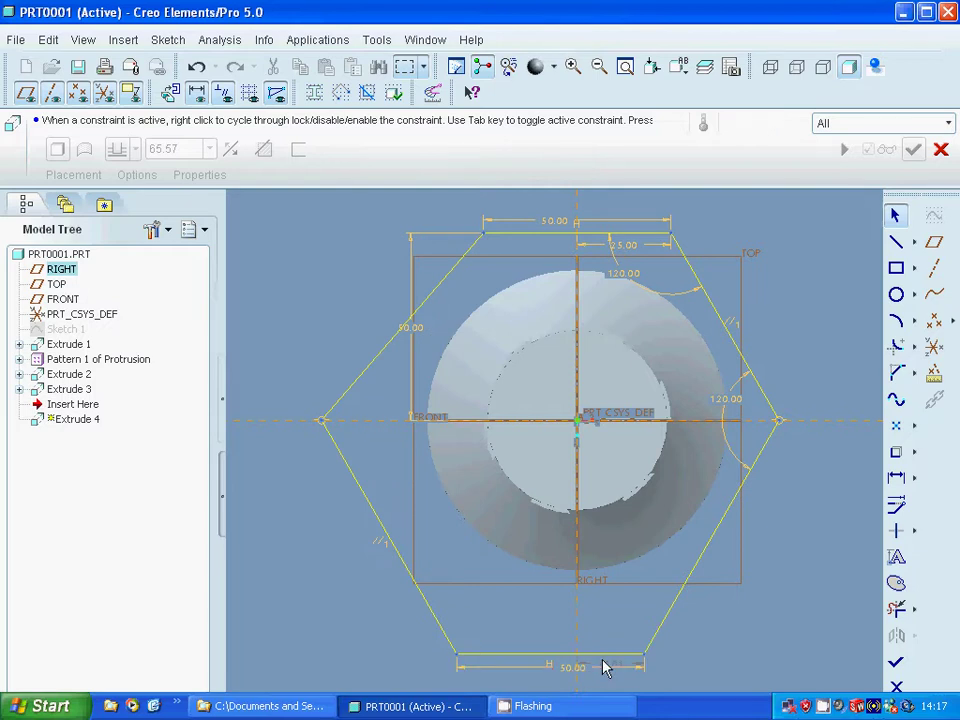
pyautogui.doubleClick(605, 668)
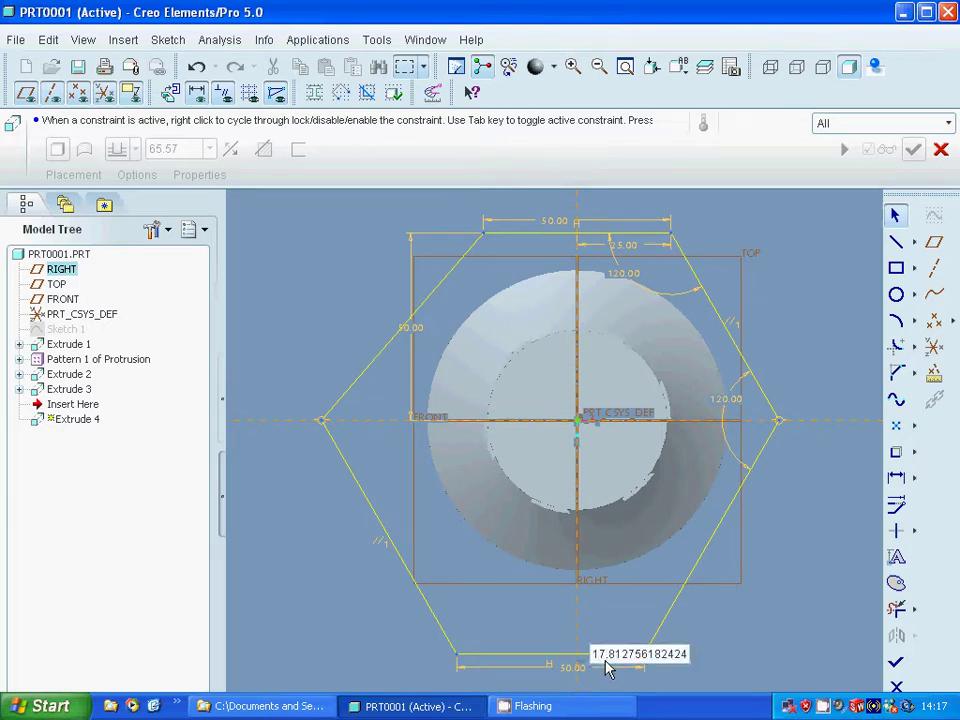
pyautogui.write('1')
pyautogui.write('5')
pyautogui.press('Return')
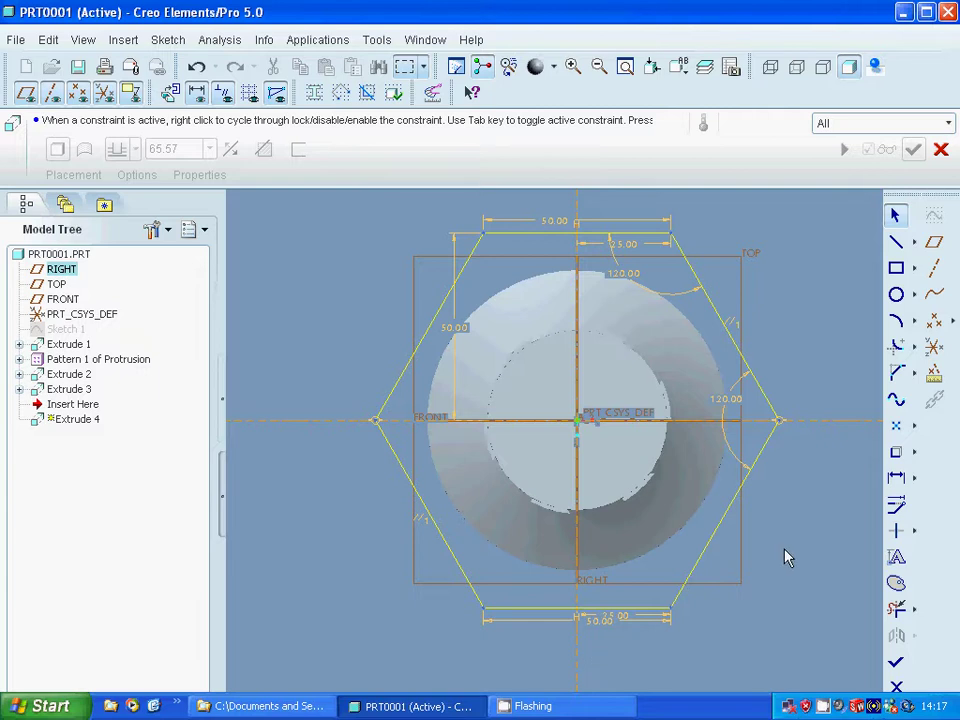
pyautogui.click(896, 662)
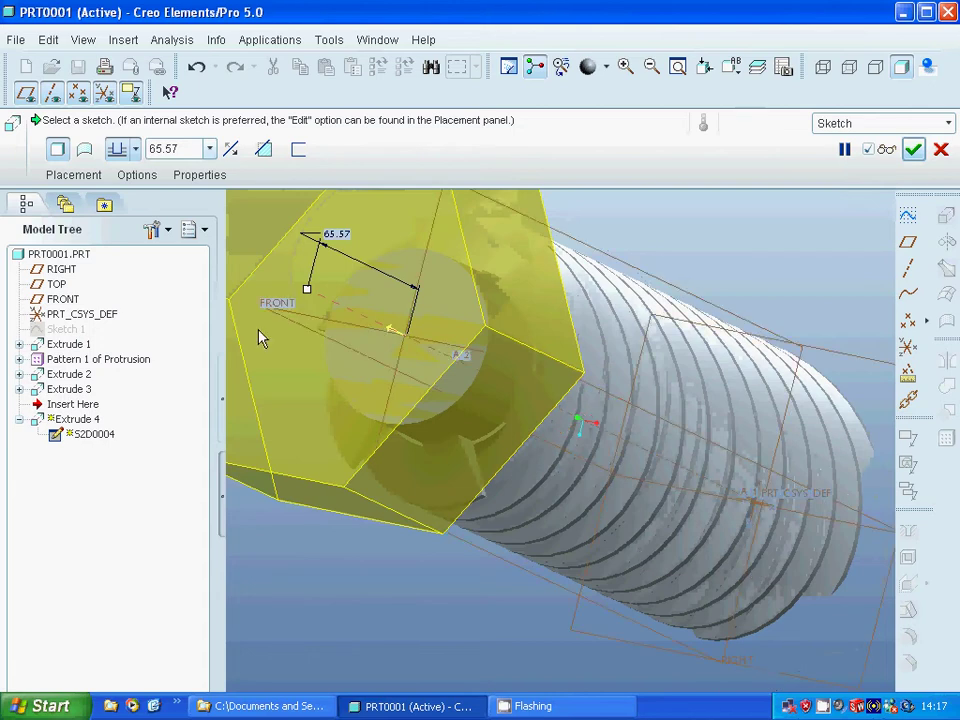
# Set the hexagon's extrude depth to 30 and complete the hexagonal head
pyautogui.click(181, 149)
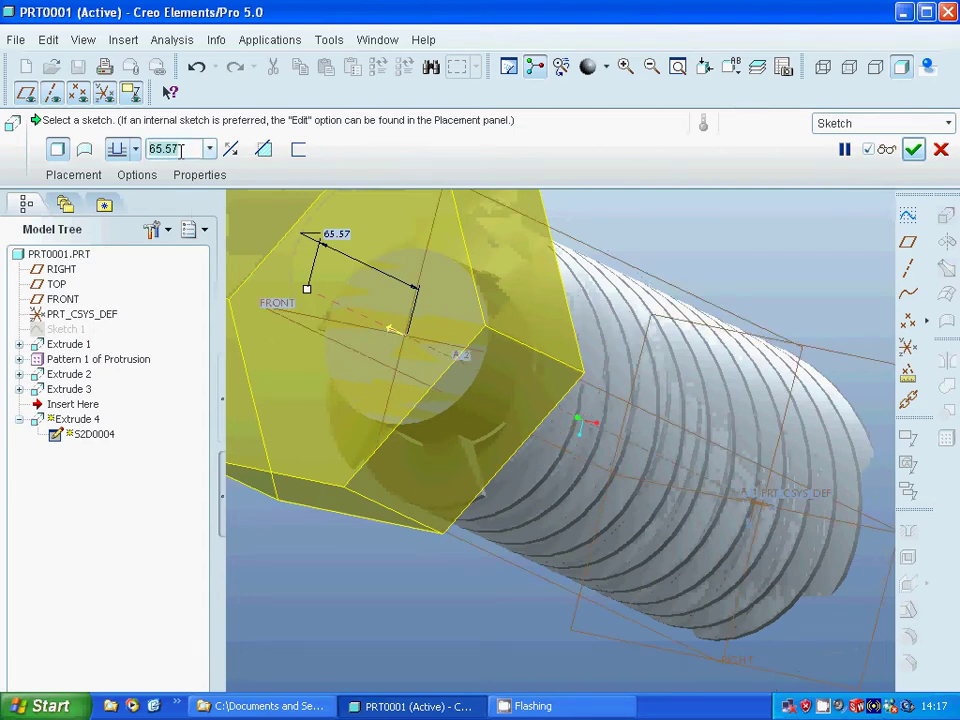
pyautogui.write('30')
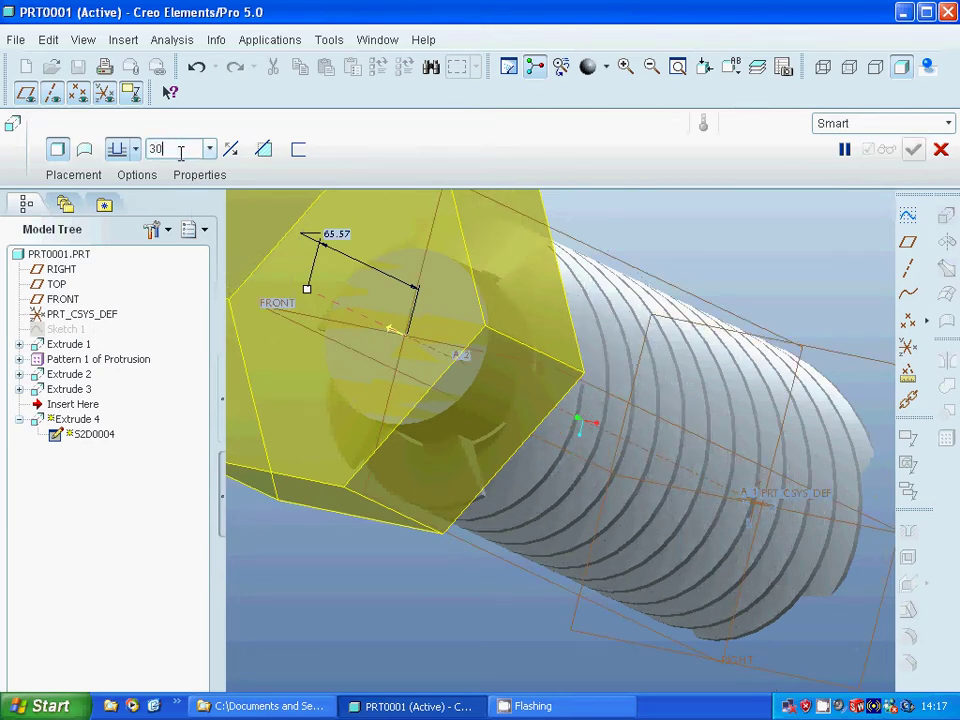
pyautogui.press('Return')
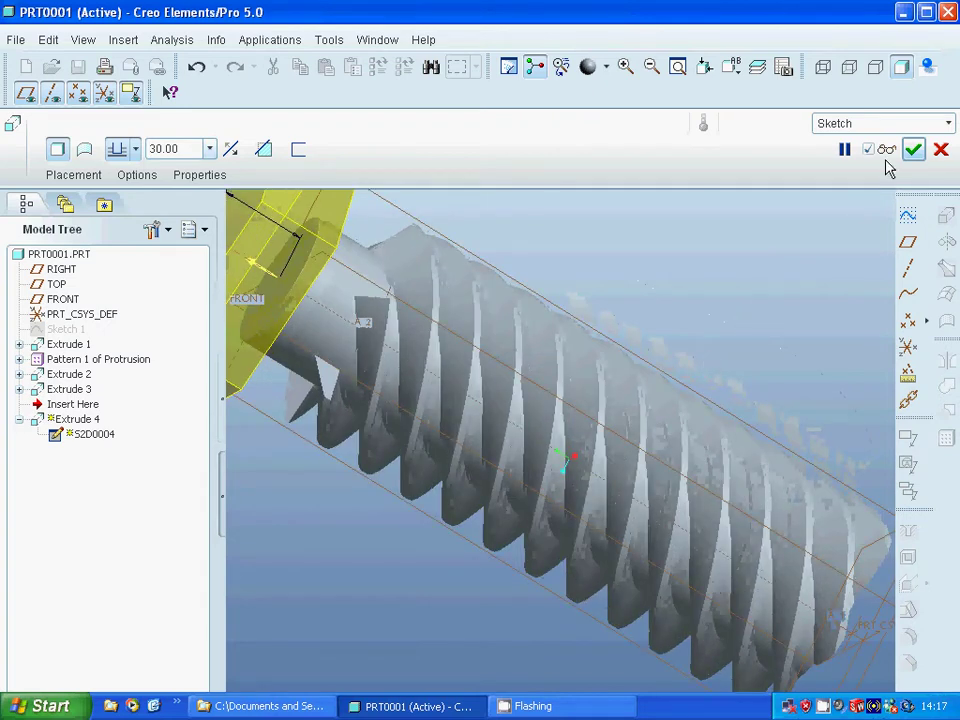
pyautogui.click(913, 149)
pyautogui.click(737, 382)
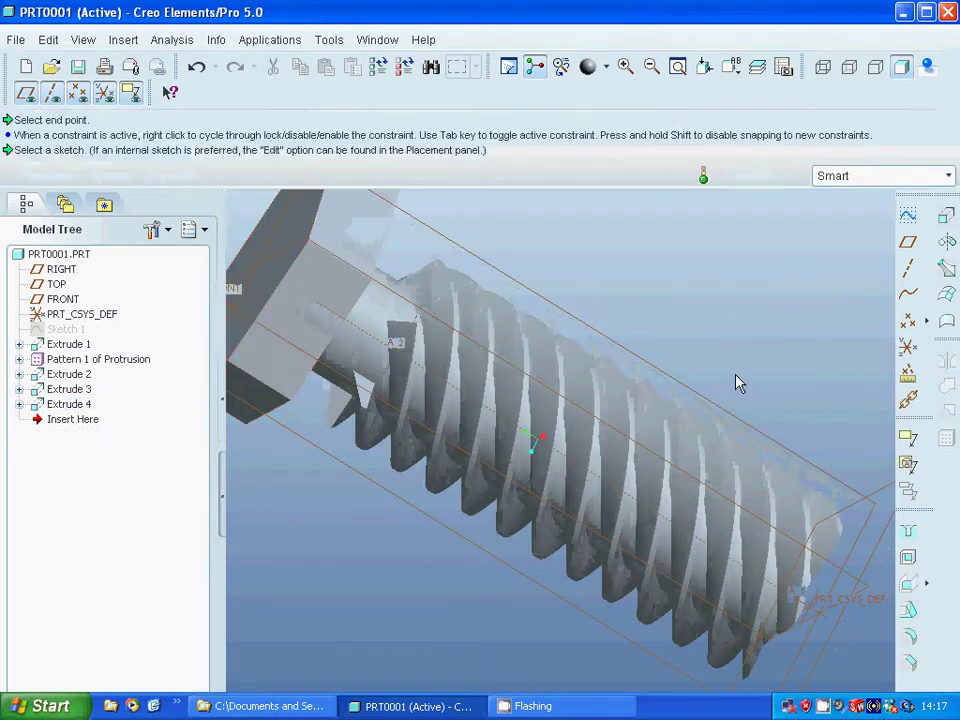
pyautogui.moveTo(671, 369); pyautogui.dragTo(467, 429, button='middle')
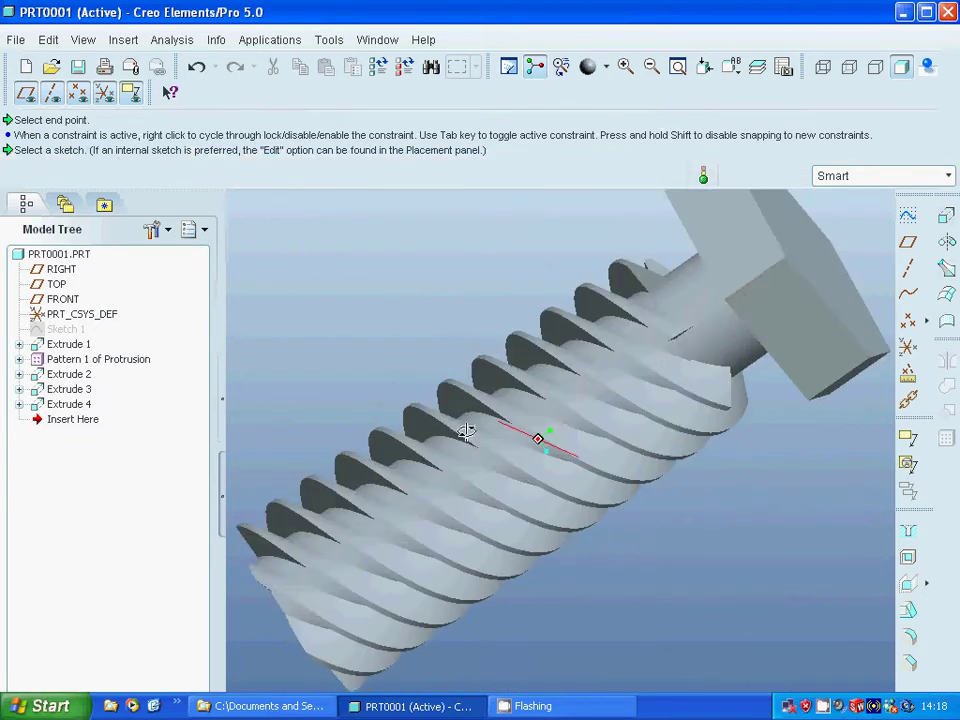
pyautogui.click(731, 70)
pyautogui.click(752, 95)
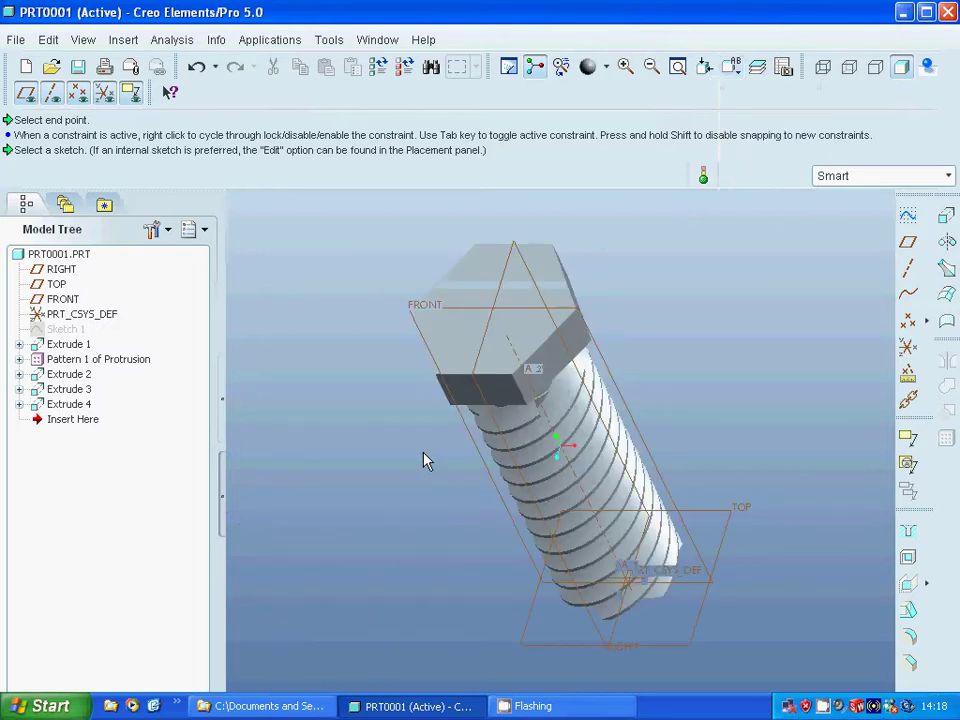
pyautogui.moveTo(407, 465)
pyautogui.mouseDown(button='middle')
pyautogui.moveTo(394, 437)
pyautogui.moveTo(396, 403)
pyautogui.moveTo(408, 443)
pyautogui.mouseUp(button='middle')
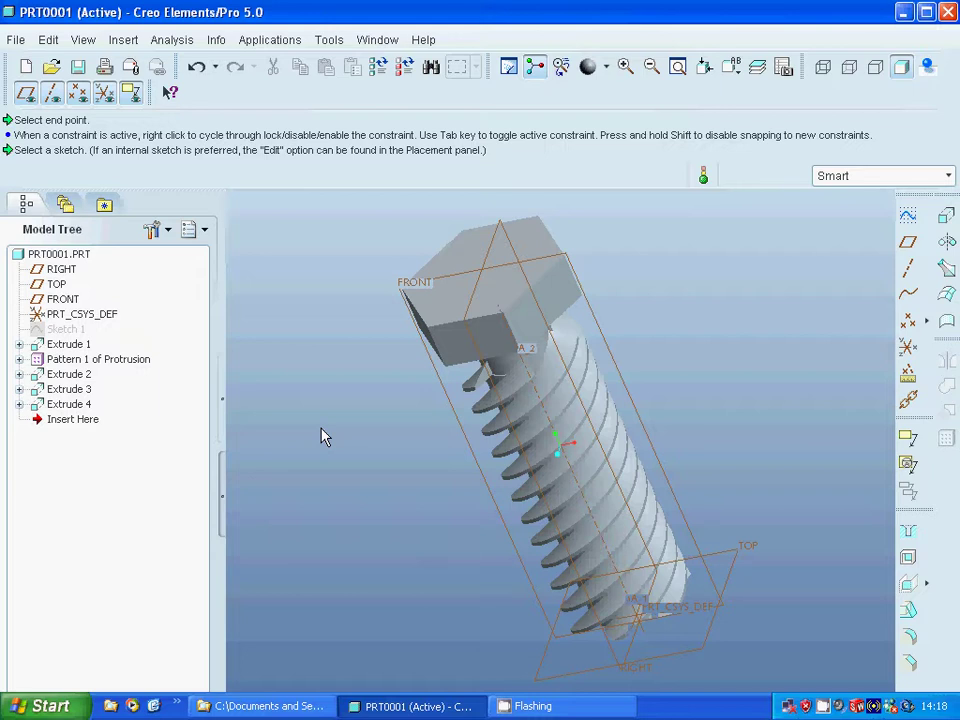
# Open the bolt part in Mechanica with model type Structure and Bonded as the default interface
pyautogui.click(262, 42)
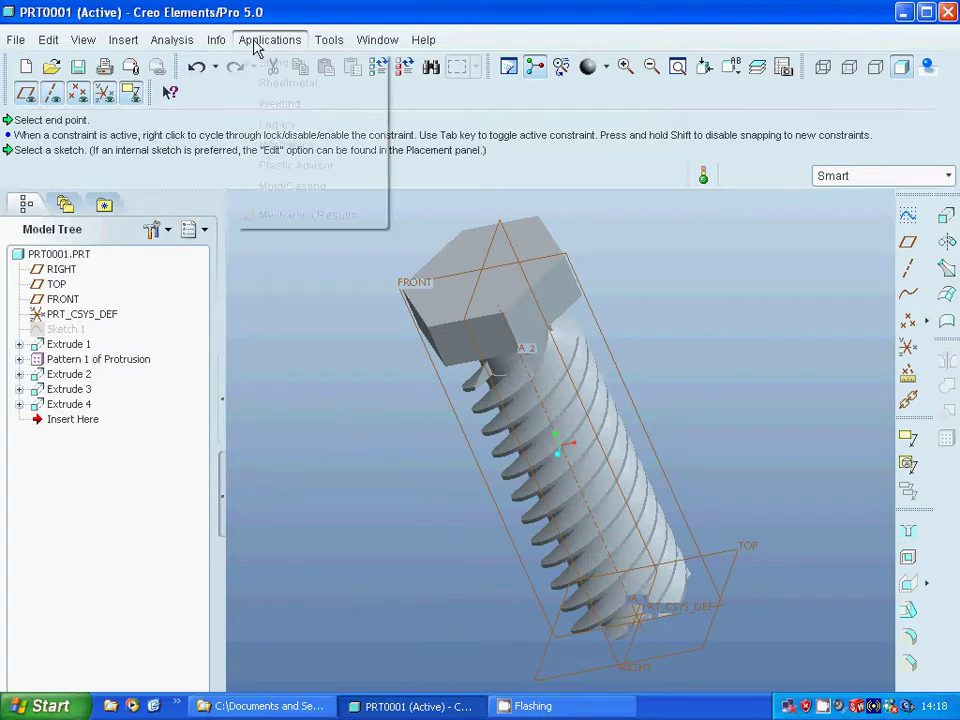
pyautogui.click(303, 168)
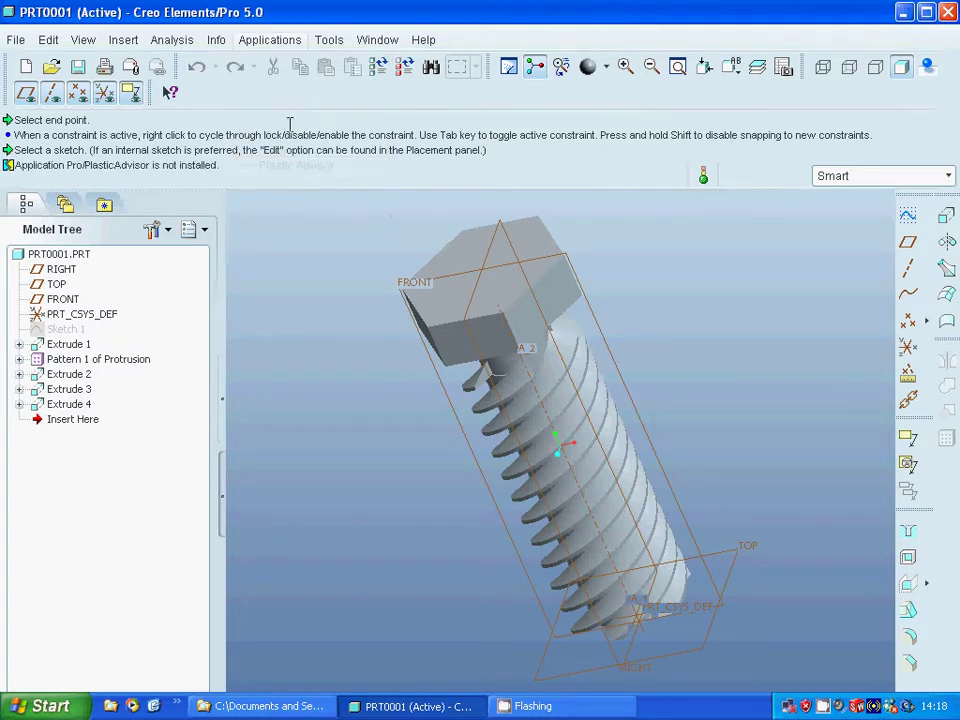
pyautogui.click(270, 42)
pyautogui.click(290, 147)
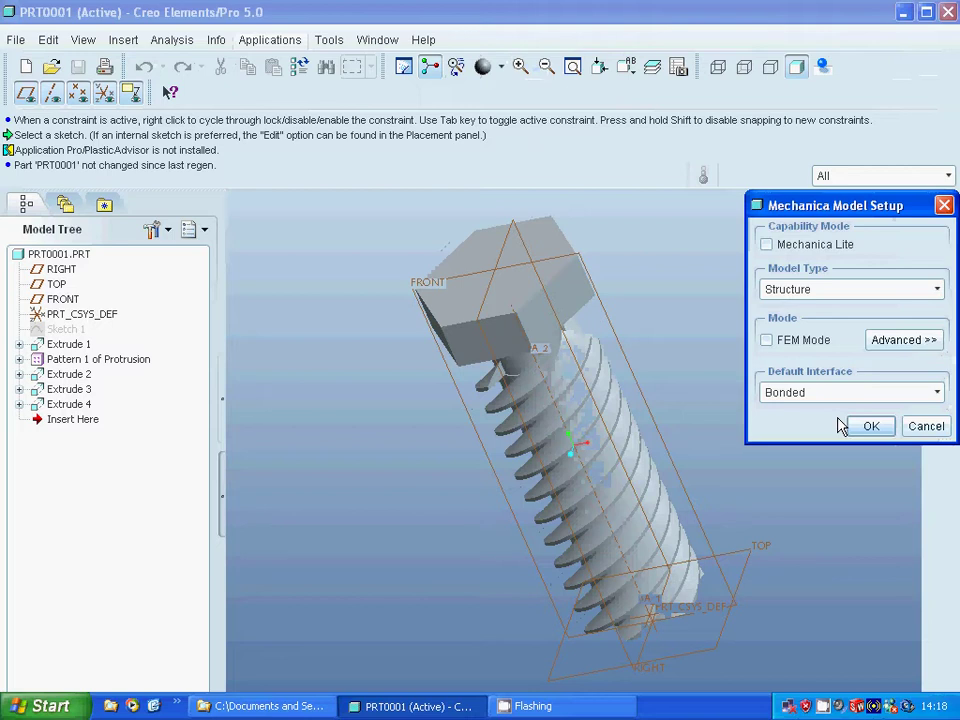
pyautogui.click(871, 427)
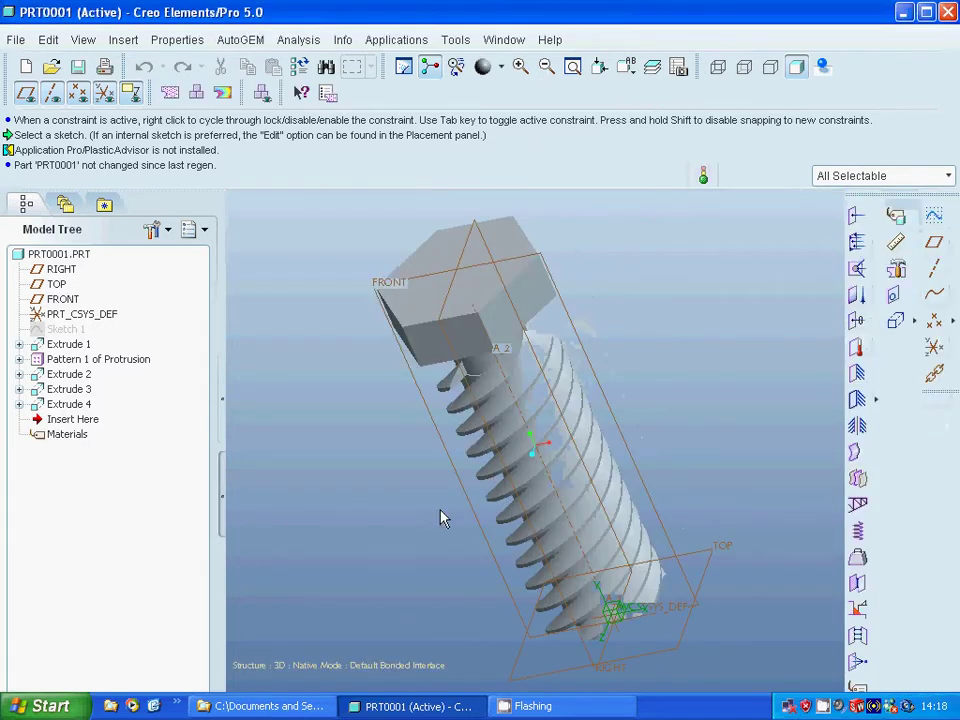
# Add steel.mtl from the material library to the model and assign STEEL to the bolt part
pyautogui.click(860, 265)
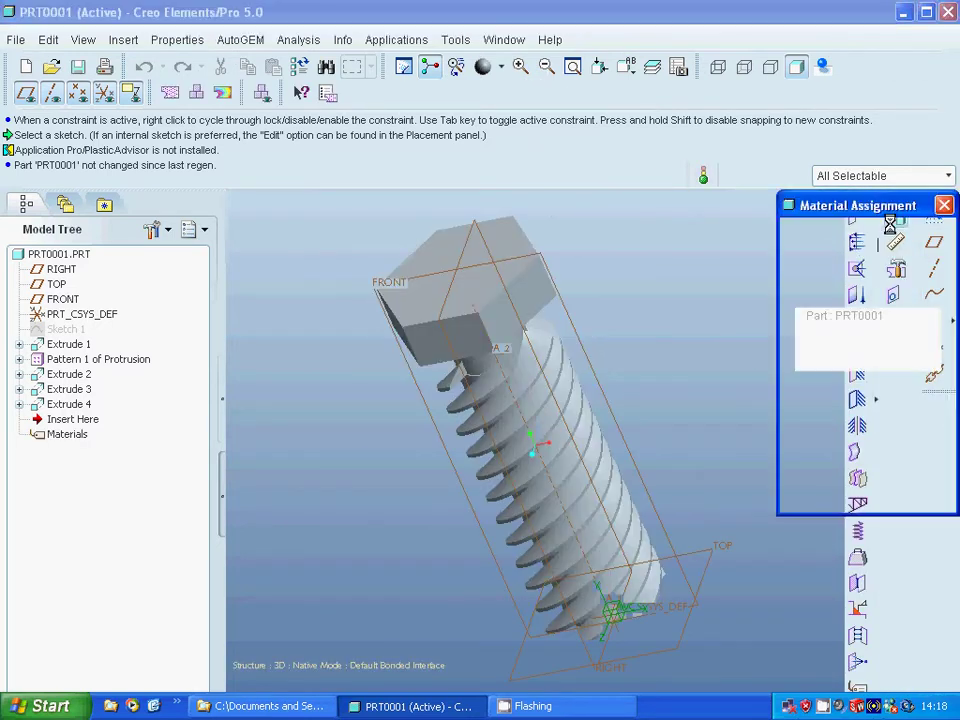
pyautogui.click(918, 426)
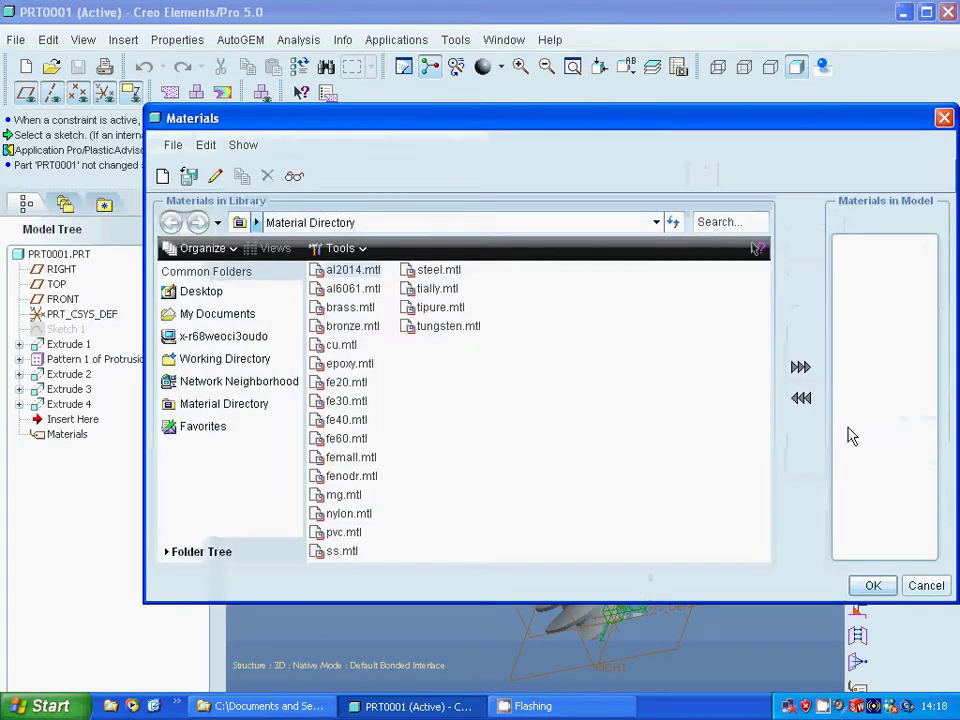
pyautogui.click(432, 270)
pyautogui.click(801, 366)
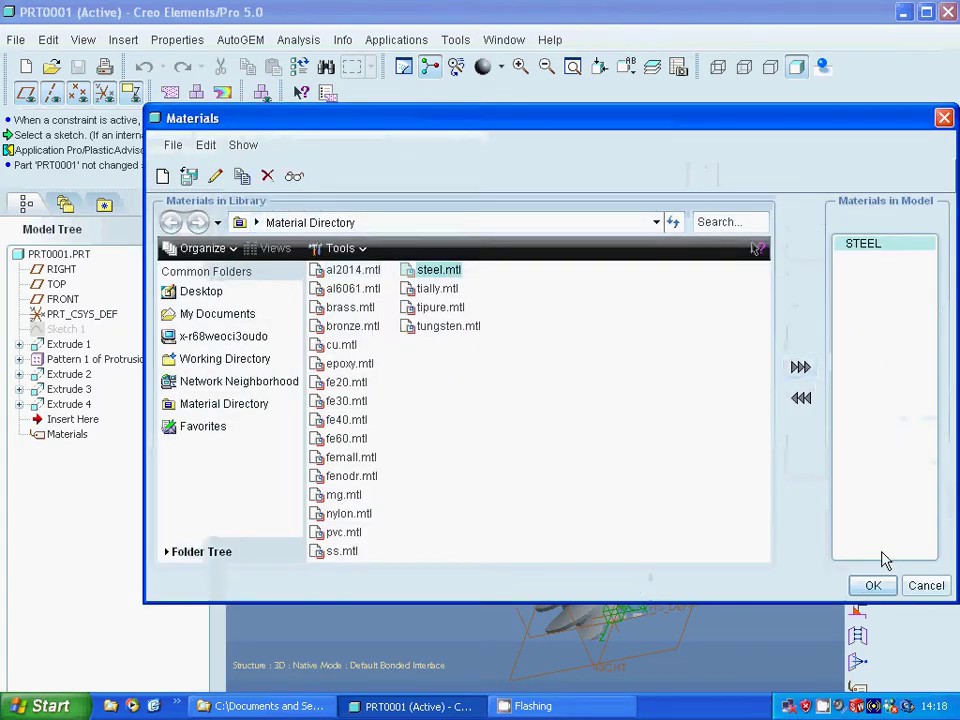
pyautogui.click(874, 586)
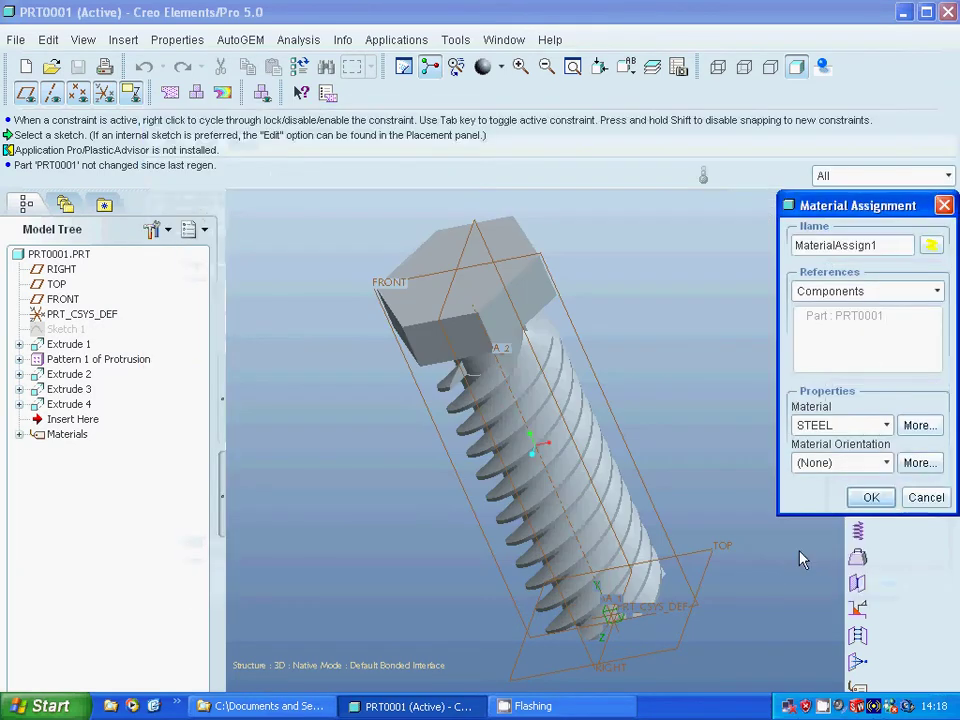
pyautogui.click(867, 495)
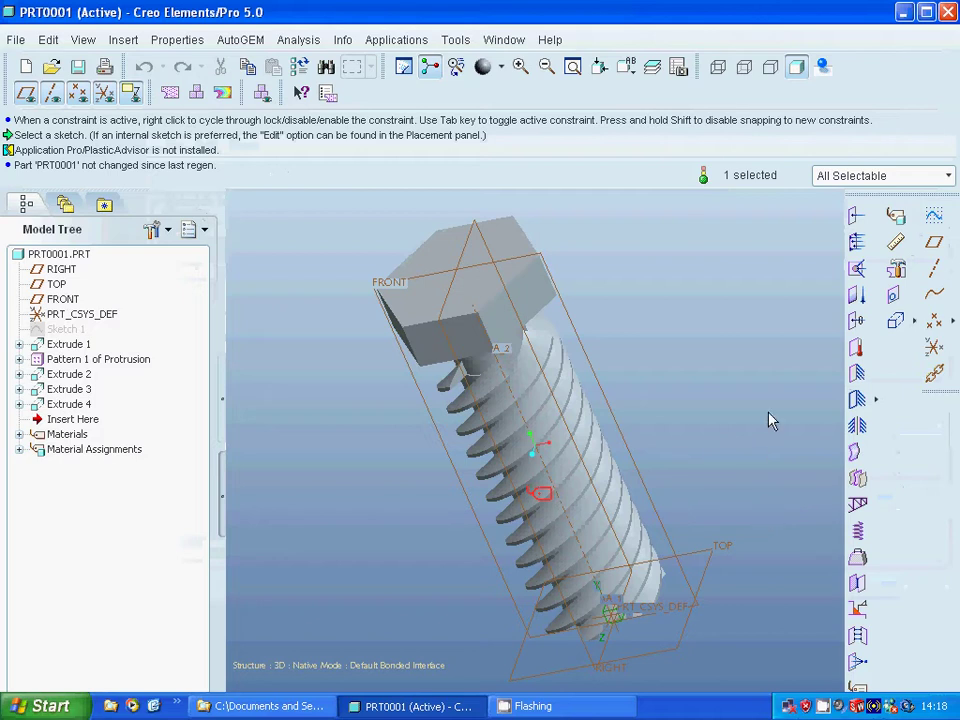
# Fix all translations and rotations on the underside of the hexagonal head and on the bolt's threaded end face
pyautogui.click(855, 380)
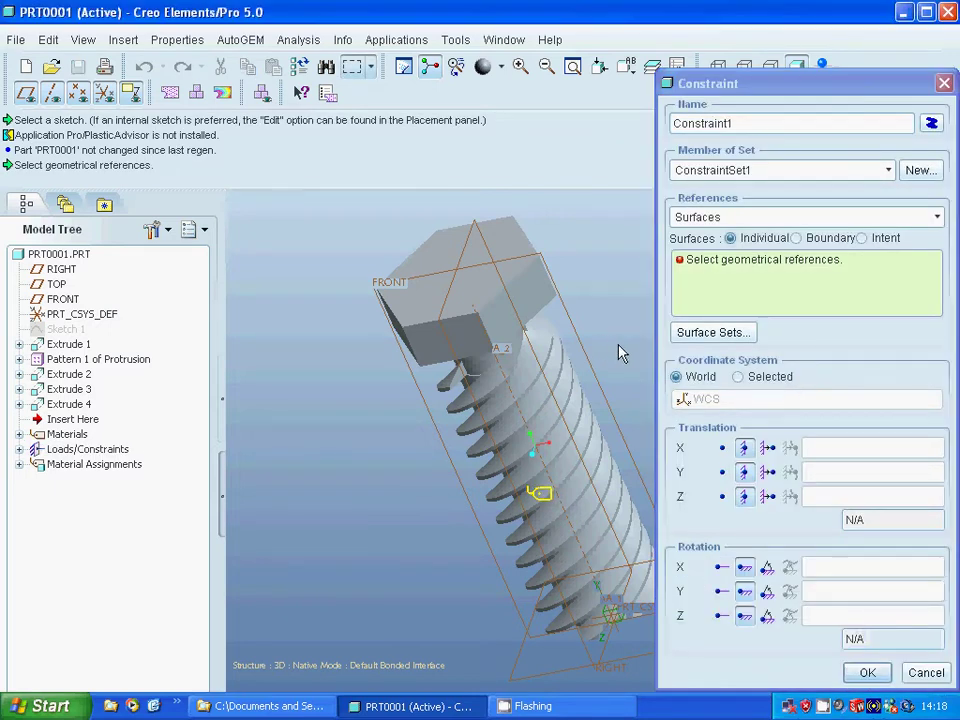
pyautogui.moveTo(591, 321); pyautogui.dragTo(548, 307, button='middle')
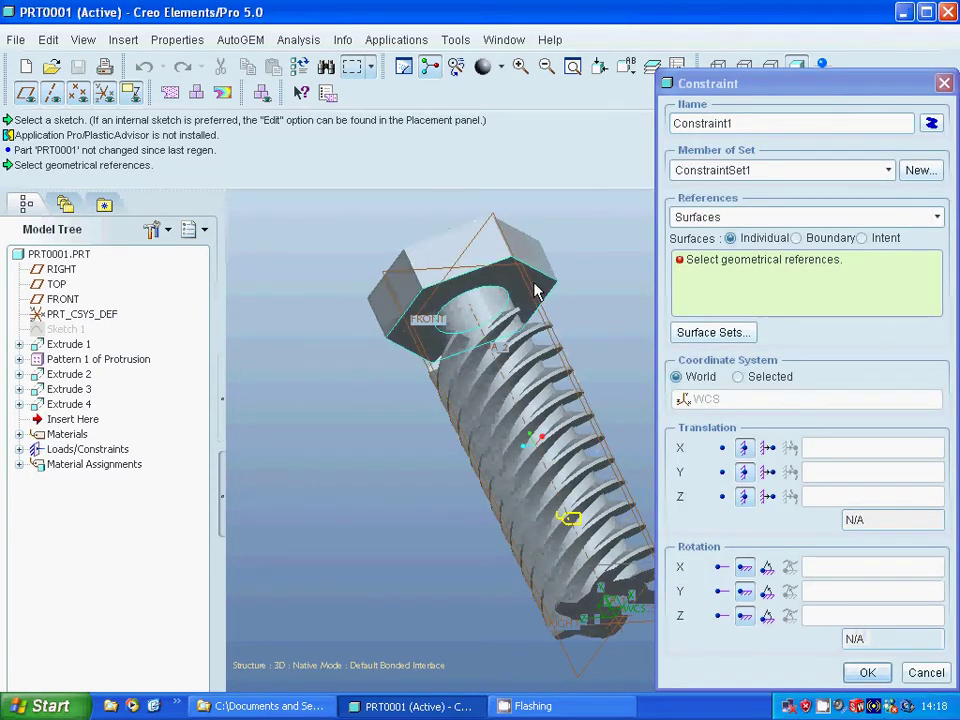
pyautogui.click(552, 306)
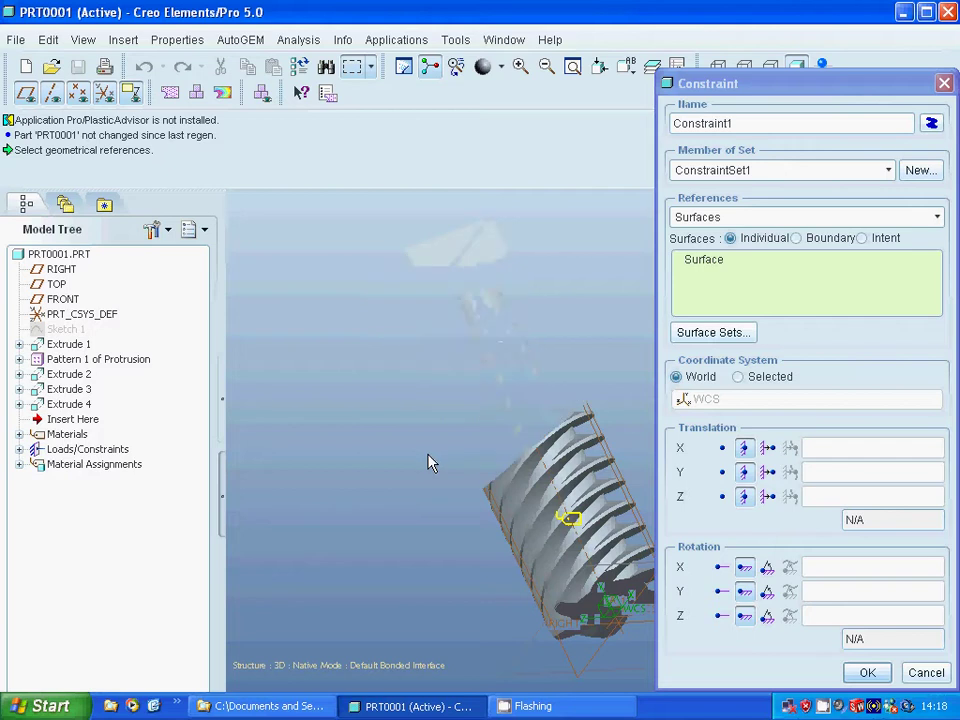
pyautogui.keyDown('ctrl'); pyautogui.click(595, 618); pyautogui.keyUp('ctrl')
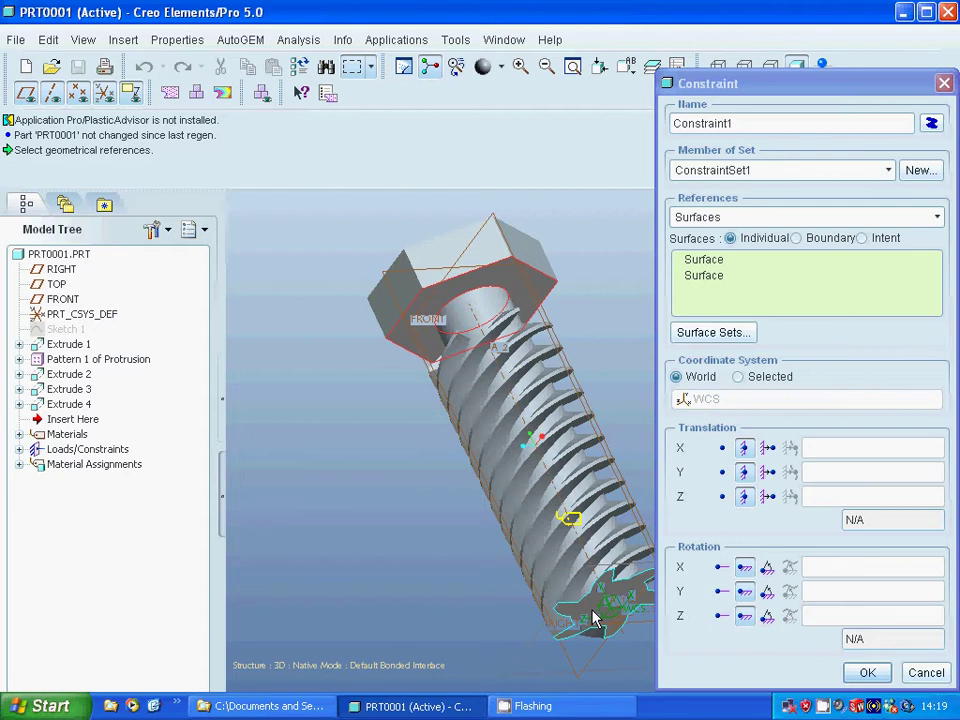
pyautogui.click(869, 676)
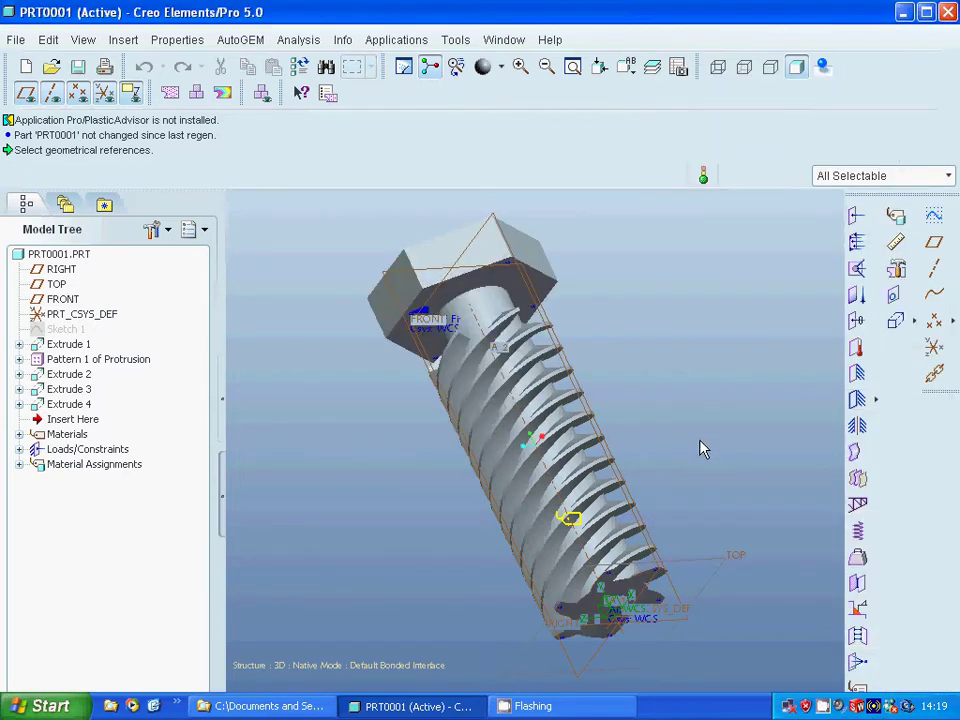
# Start a pressure load and select the head-facing flank surfaces of all six helical threads as its references
pyautogui.moveTo(699, 441); pyautogui.dragTo(727, 479, button='middle')
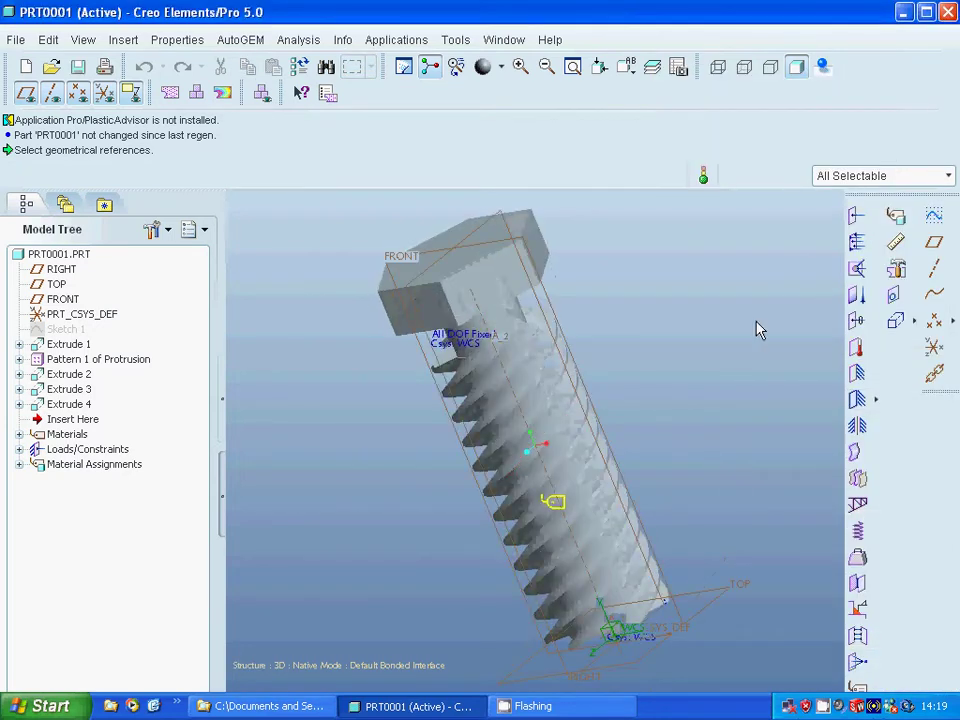
pyautogui.click(856, 241)
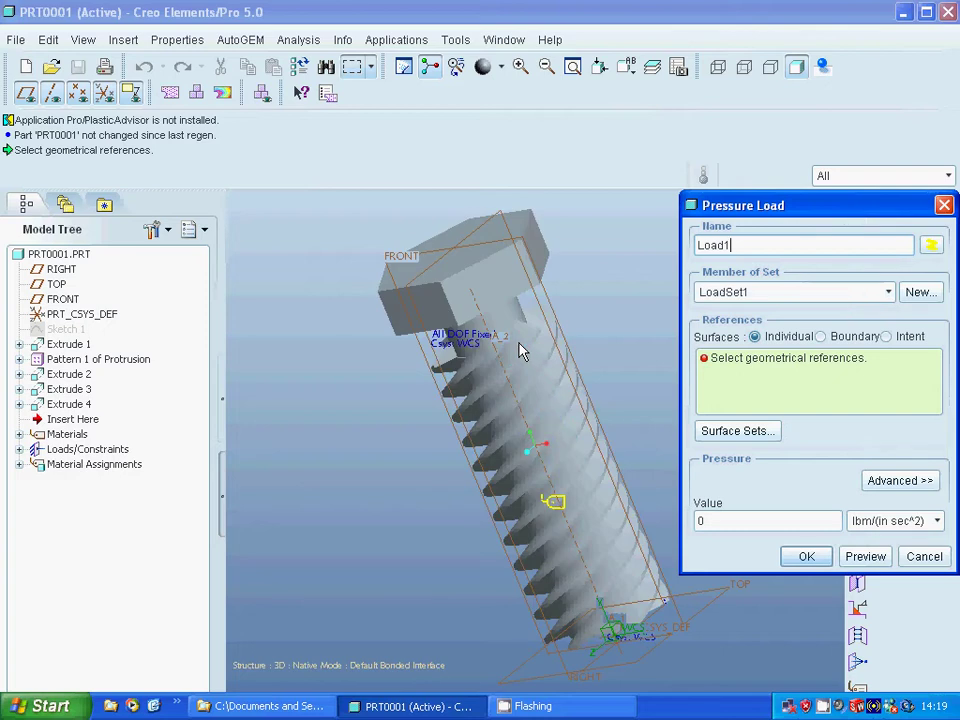
pyautogui.click(455, 345)
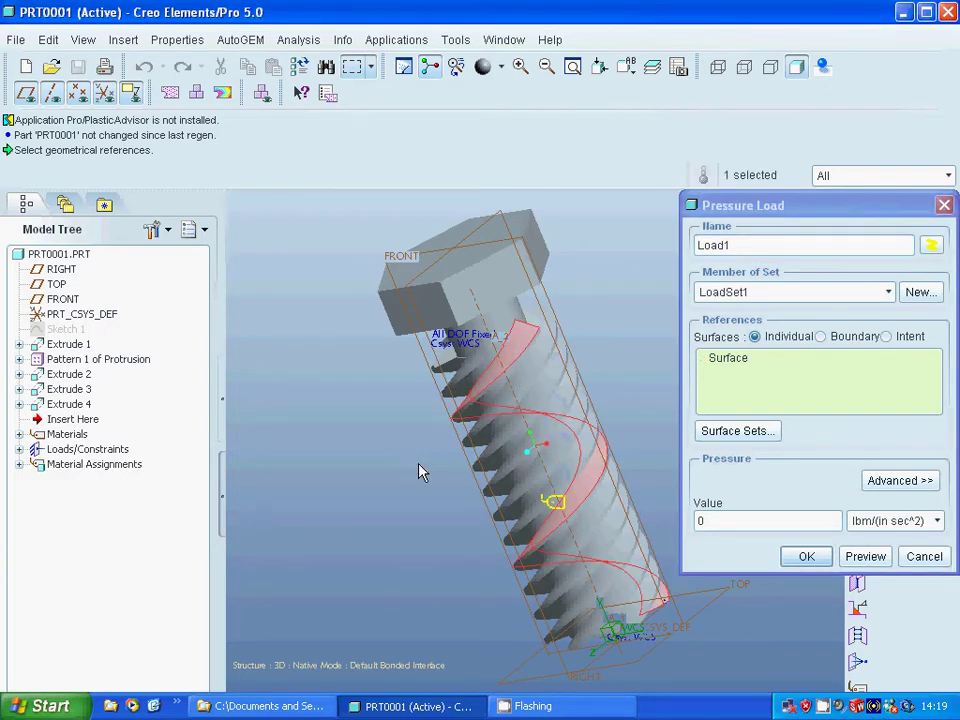
pyautogui.moveTo(417, 477); pyautogui.dragTo(445, 374, button='middle')
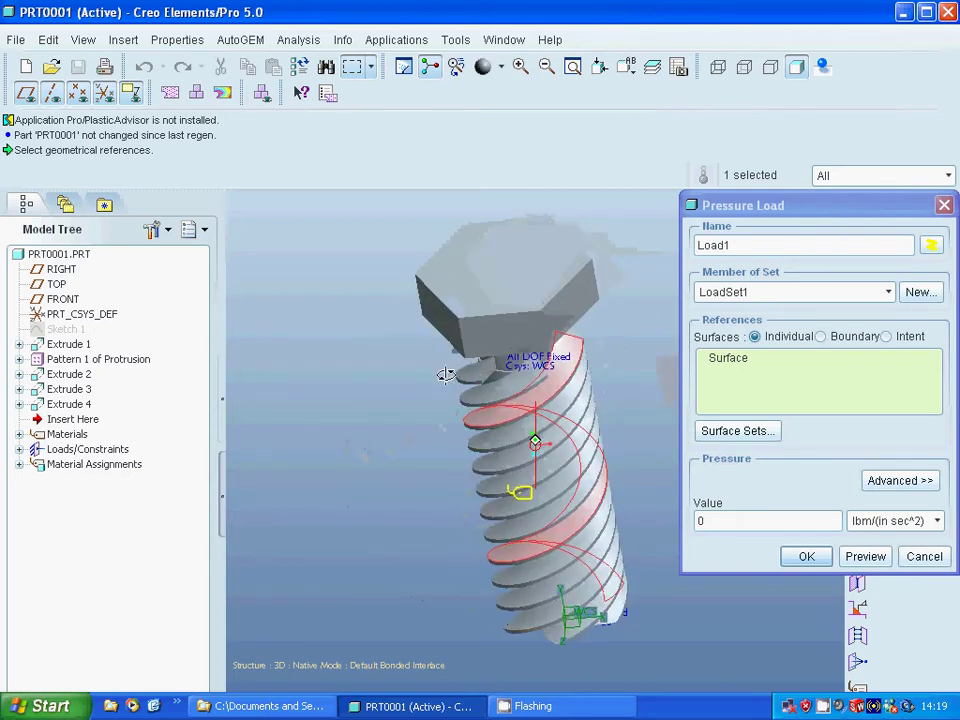
pyautogui.keyDown('ctrl'); pyautogui.click(515, 398); pyautogui.keyUp('ctrl')
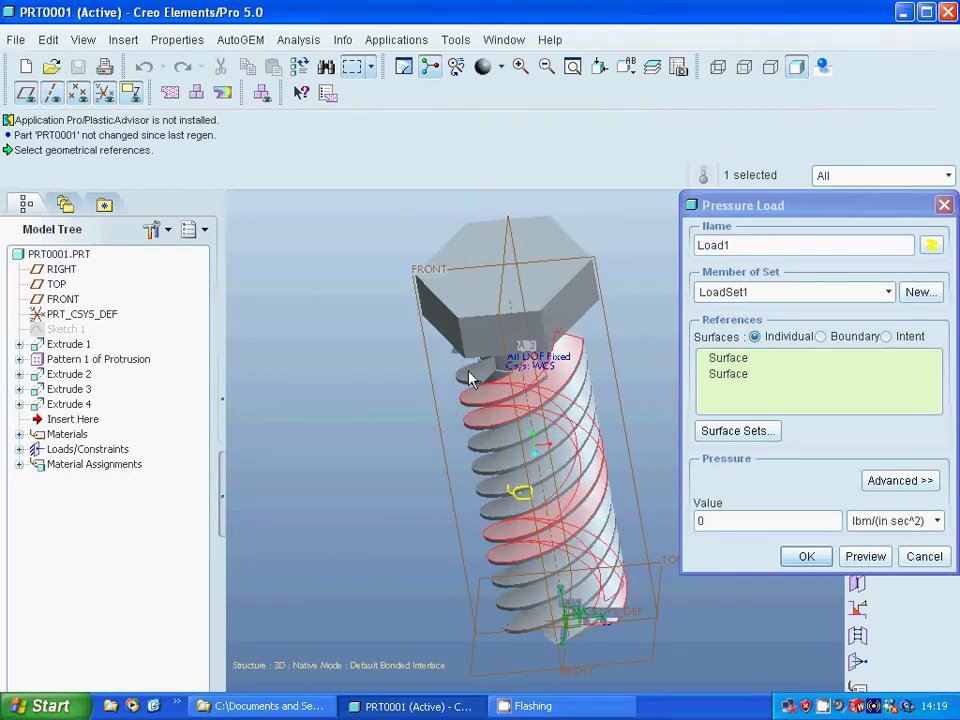
pyautogui.keyDown('ctrl'); pyautogui.click(470, 495); pyautogui.keyUp('ctrl')
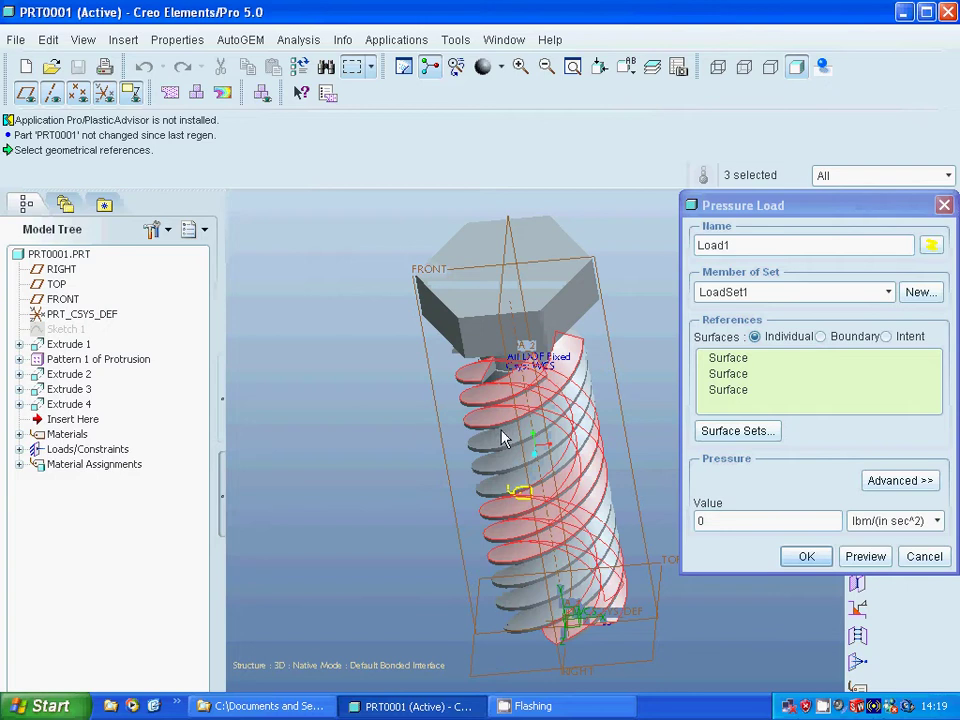
pyautogui.keyDown('ctrl'); pyautogui.click(500, 452); pyautogui.keyUp('ctrl')
pyautogui.keyDown('ctrl'); pyautogui.click(508, 470); pyautogui.keyUp('ctrl')
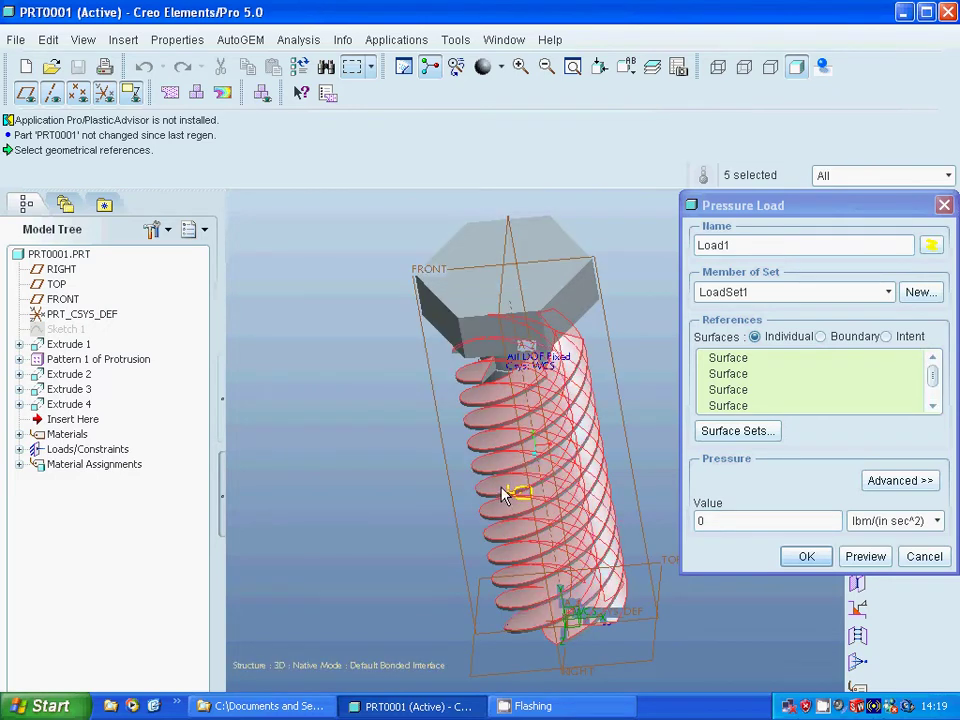
pyautogui.keyDown('ctrl'); pyautogui.click(528, 405); pyautogui.keyUp('ctrl')
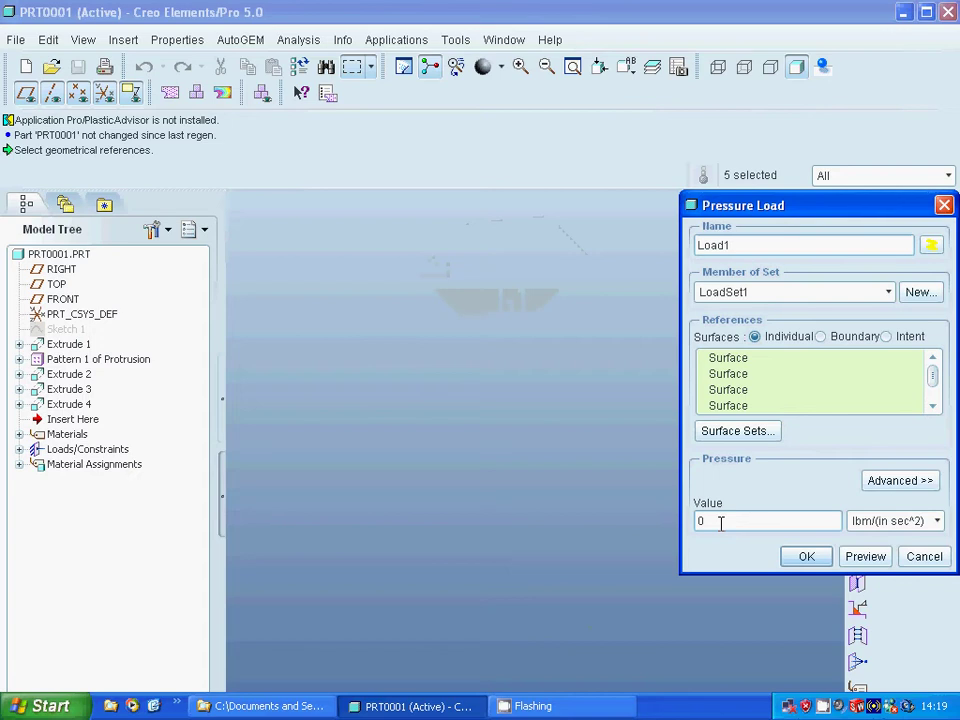
# Set the thread pressure to 5 MPa, preview the load and complete it
pyautogui.click(720, 521)
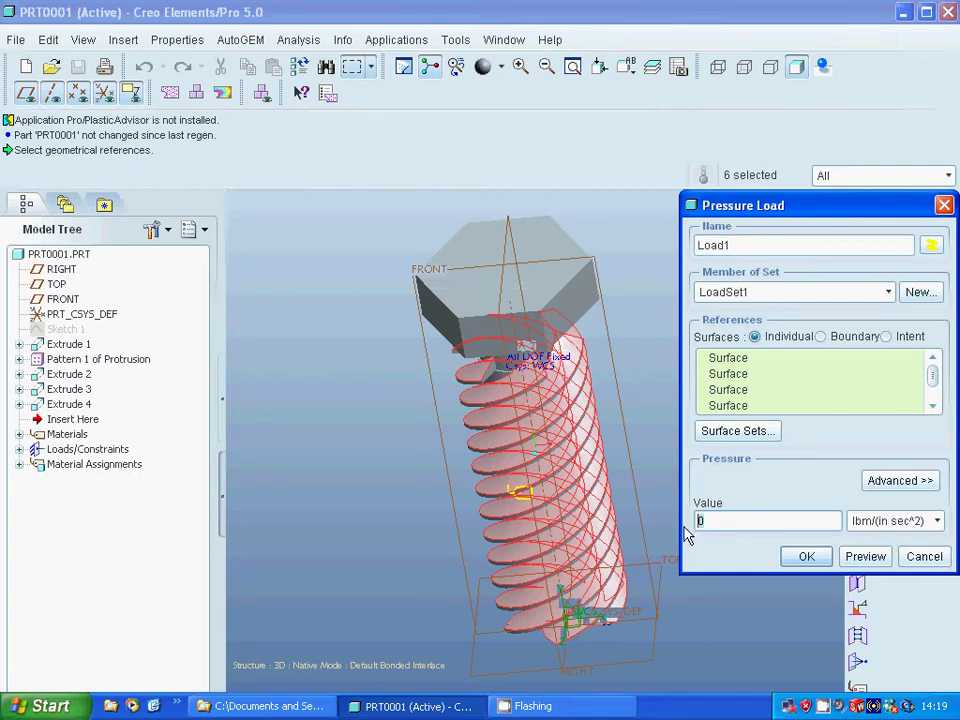
pyautogui.write('5')
pyautogui.click(940, 528)
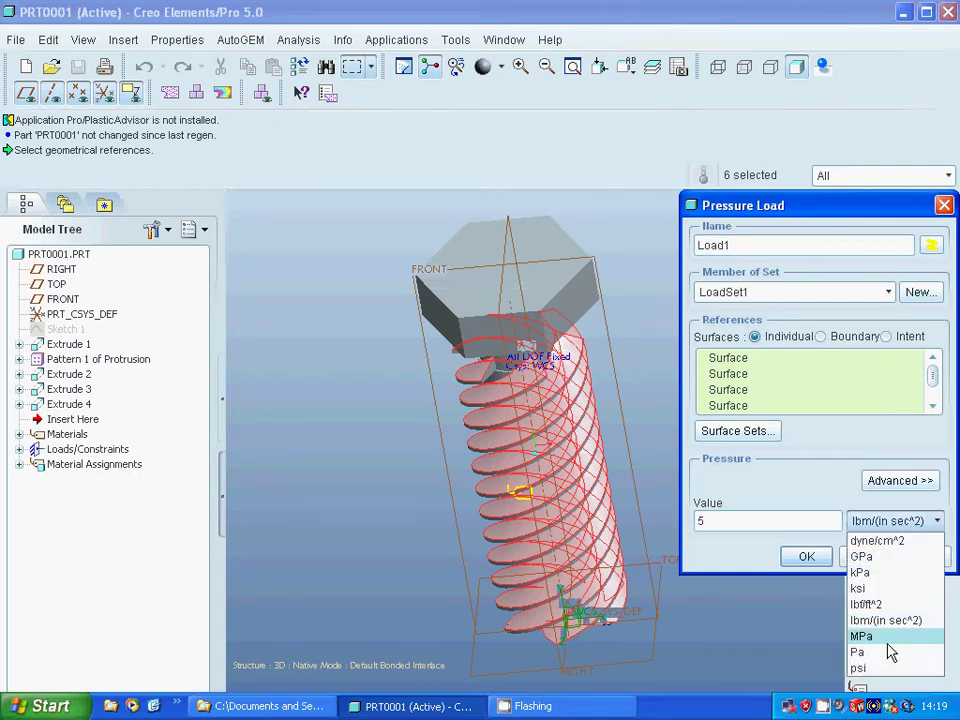
pyautogui.click(878, 697)
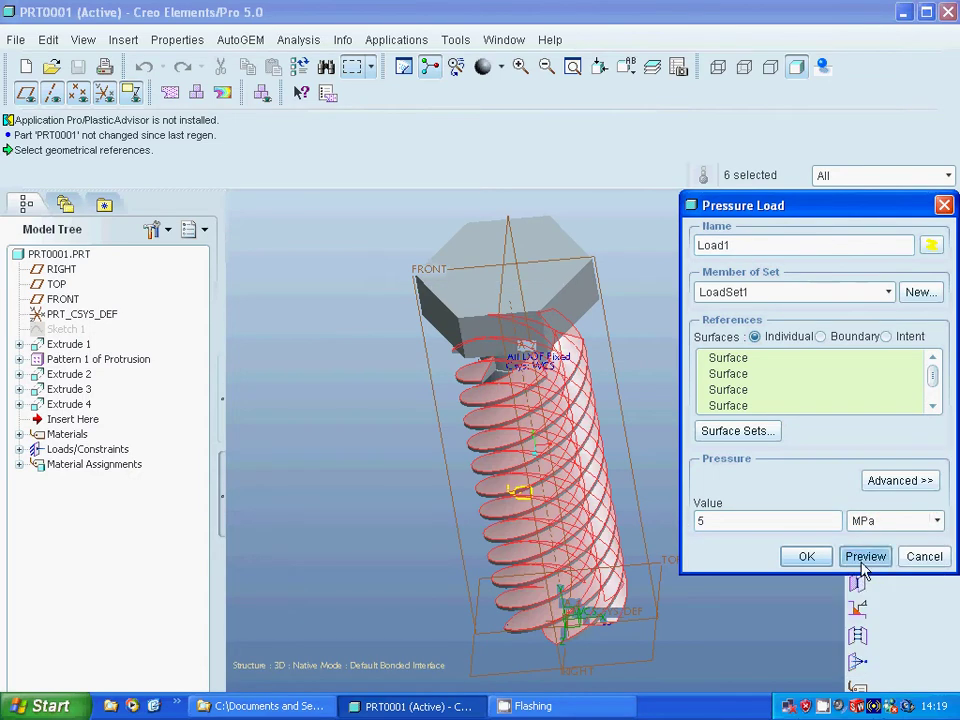
pyautogui.click(857, 560)
pyautogui.click(808, 560)
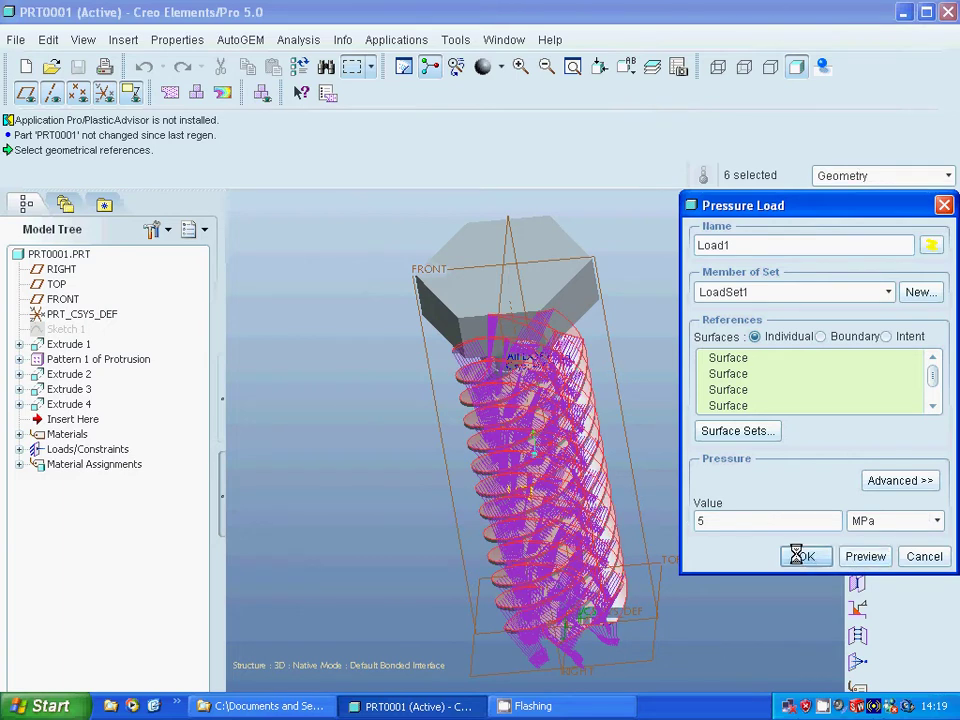
pyautogui.click(722, 382)
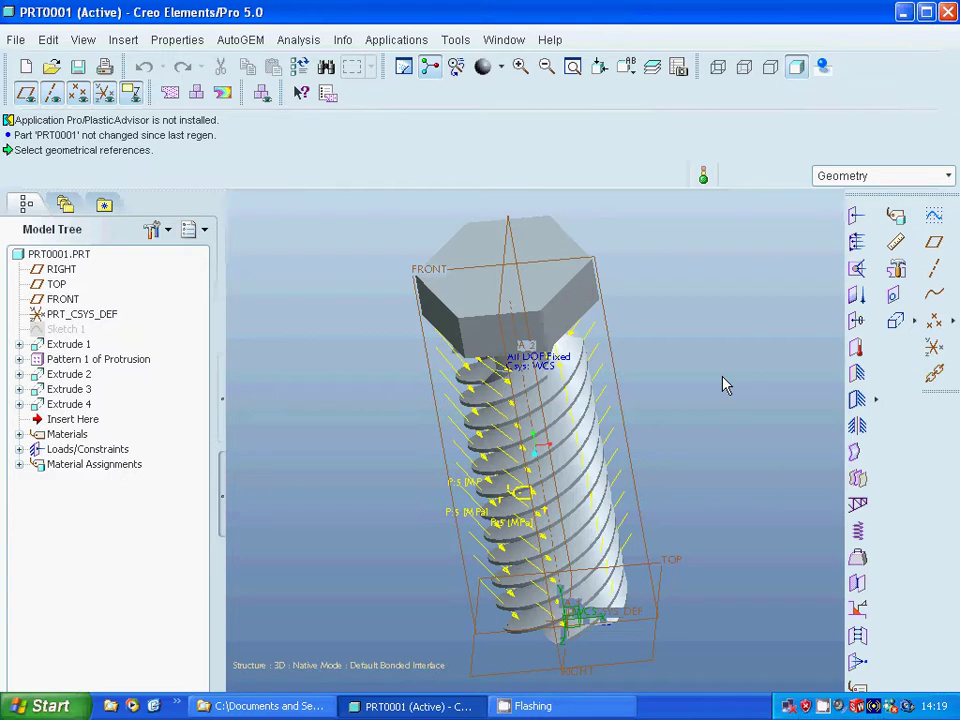
# Create a static analysis with ConstraintSet1 and LoadSet1, using Single-Pass Adaptive convergence
pyautogui.click(196, 93)
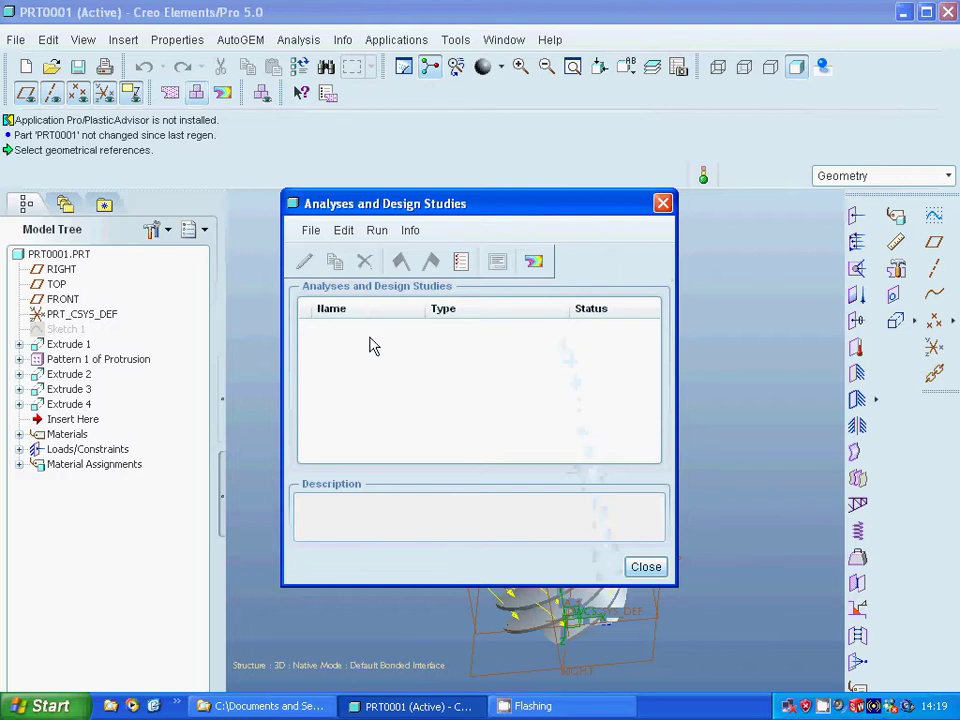
pyautogui.click(313, 231)
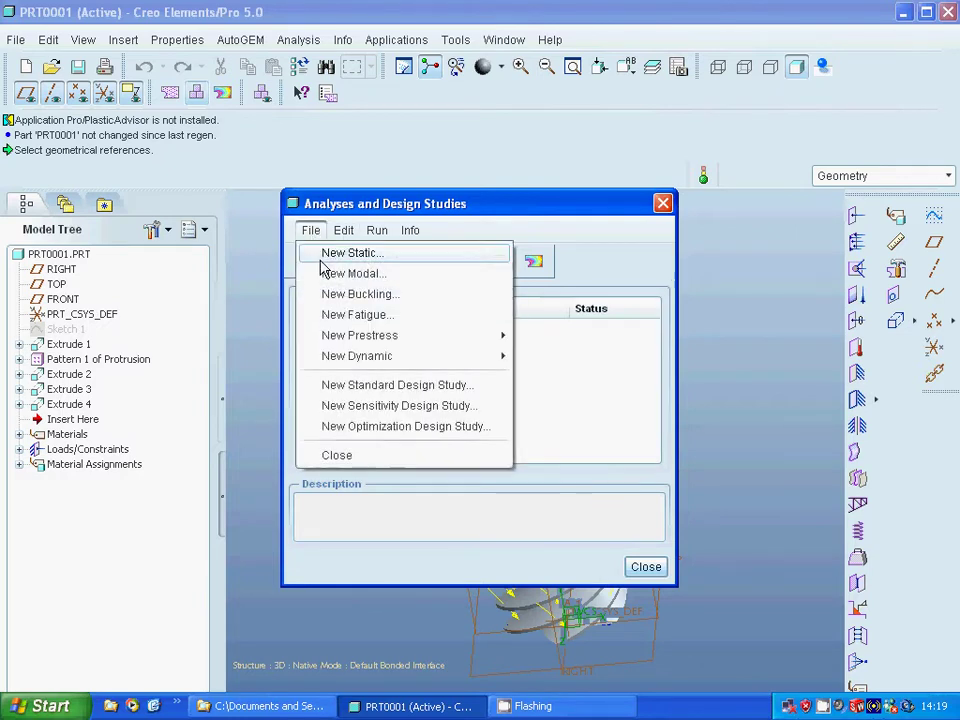
pyautogui.click(322, 255)
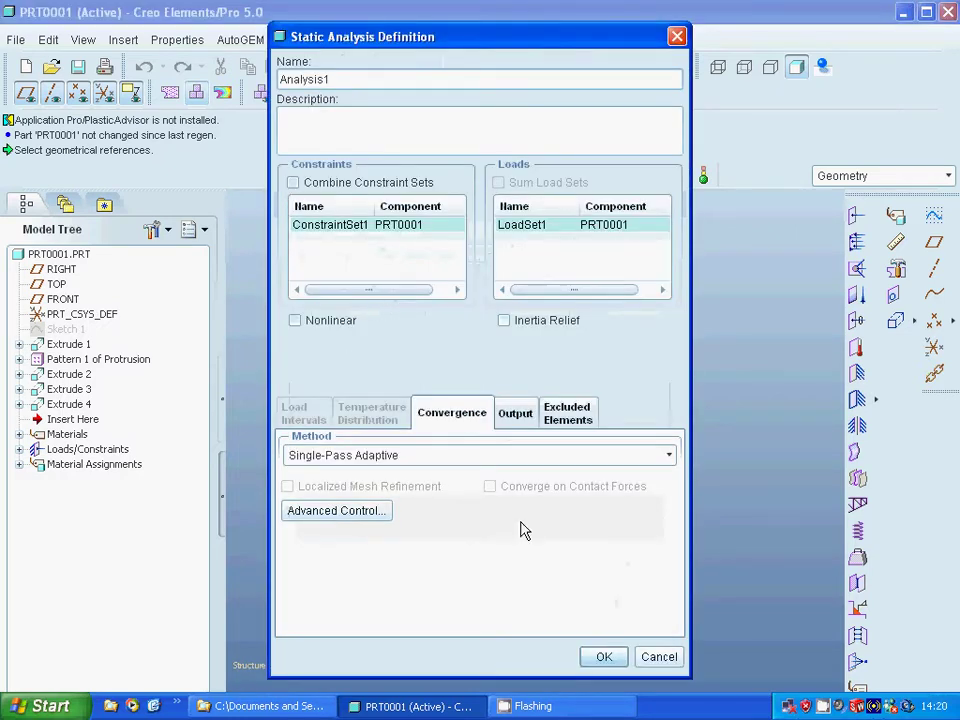
pyautogui.click(604, 656)
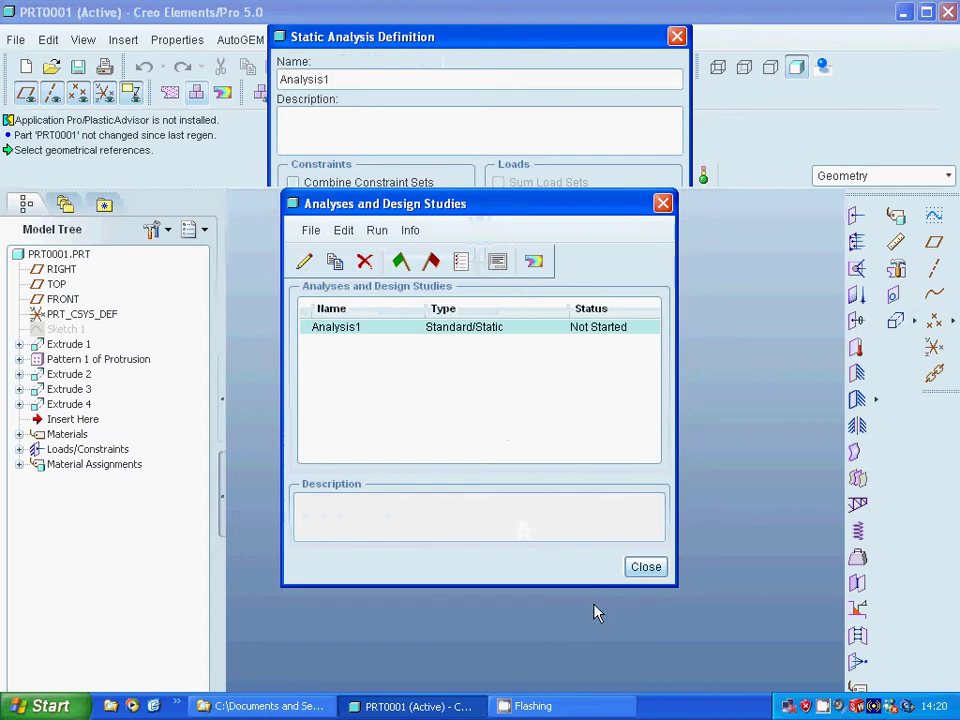
# Run the static analysis with interactive diagnostics and close the diagnostics report once the run completes
pyautogui.click(400, 262)
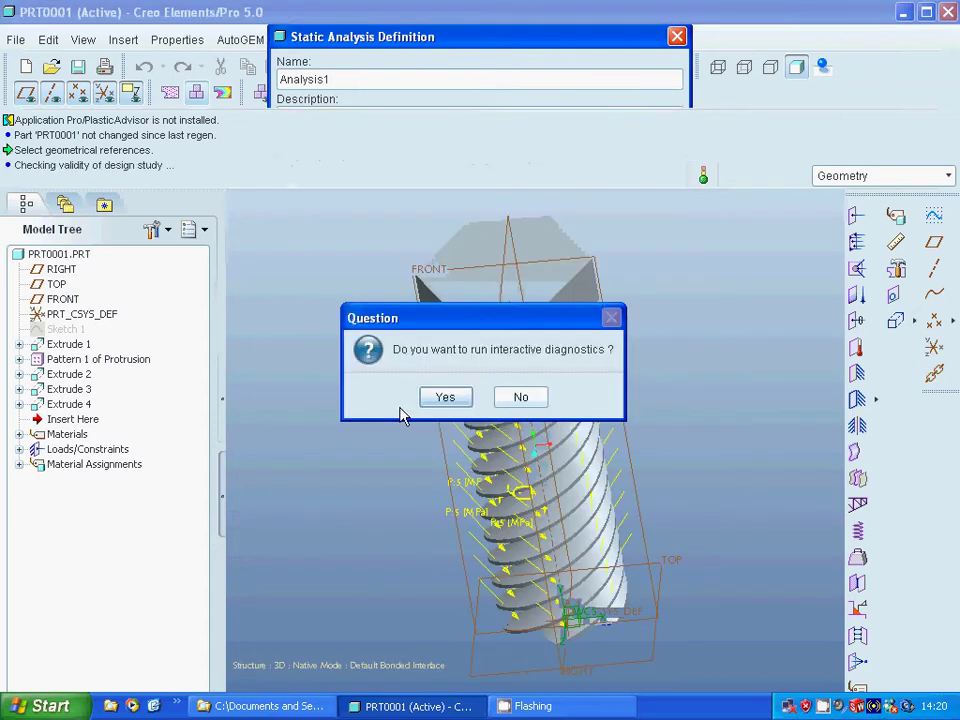
pyautogui.click(440, 398)
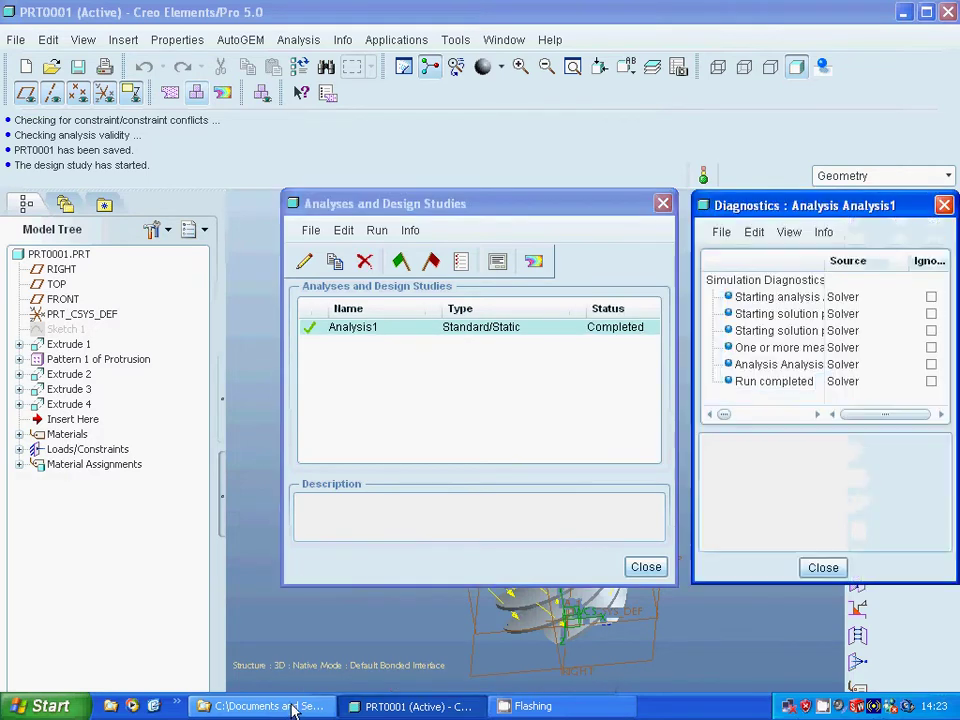
pyautogui.click(834, 568)
# Show the analysis results as a Max Principal stress fringe plot in MPa and inspect the threads near the head
pyautogui.click(533, 262)
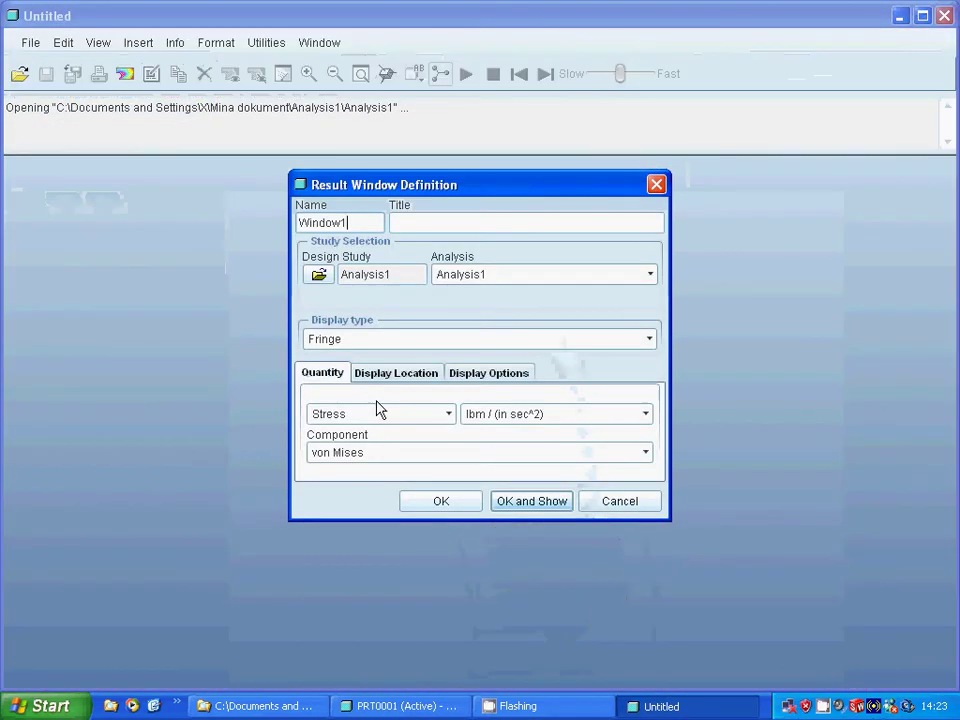
pyautogui.click(646, 415)
pyautogui.click(514, 481)
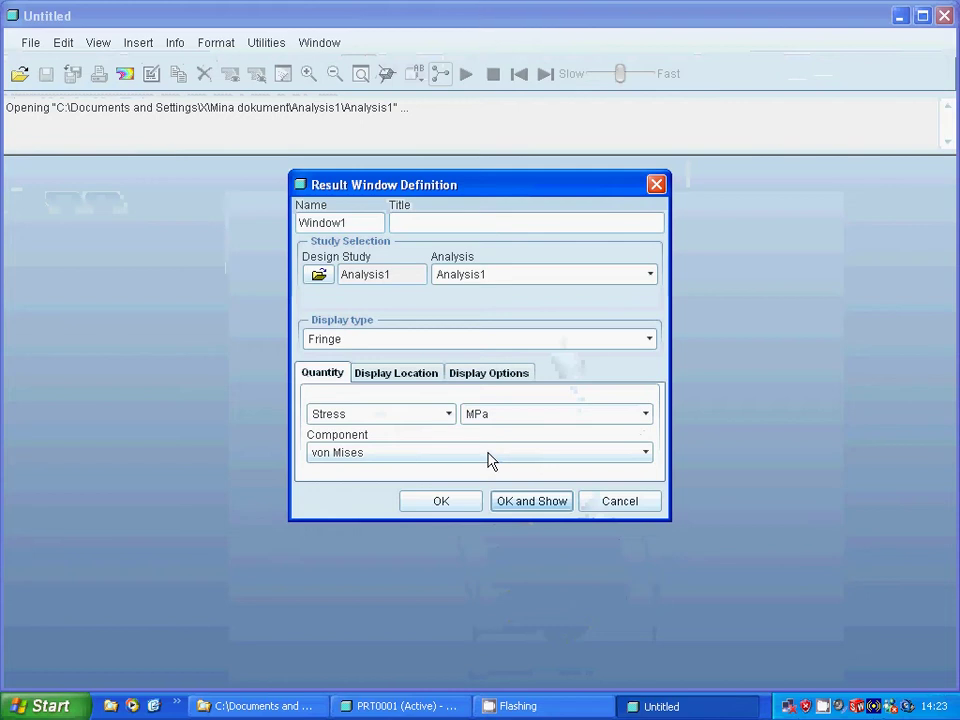
pyautogui.click(643, 455)
pyautogui.click(489, 487)
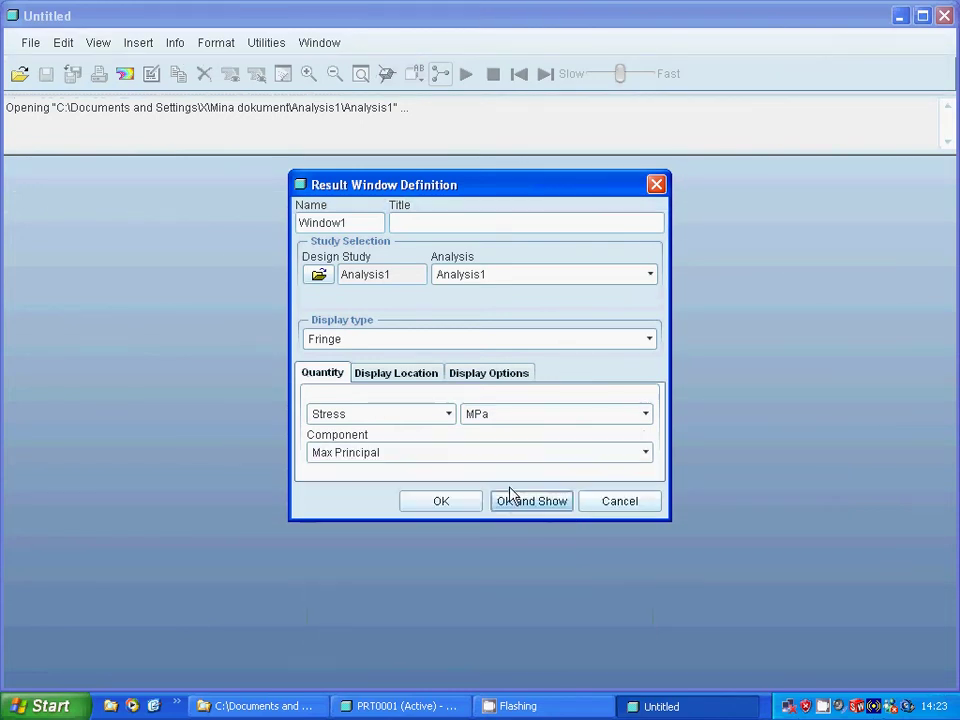
pyautogui.click(528, 501)
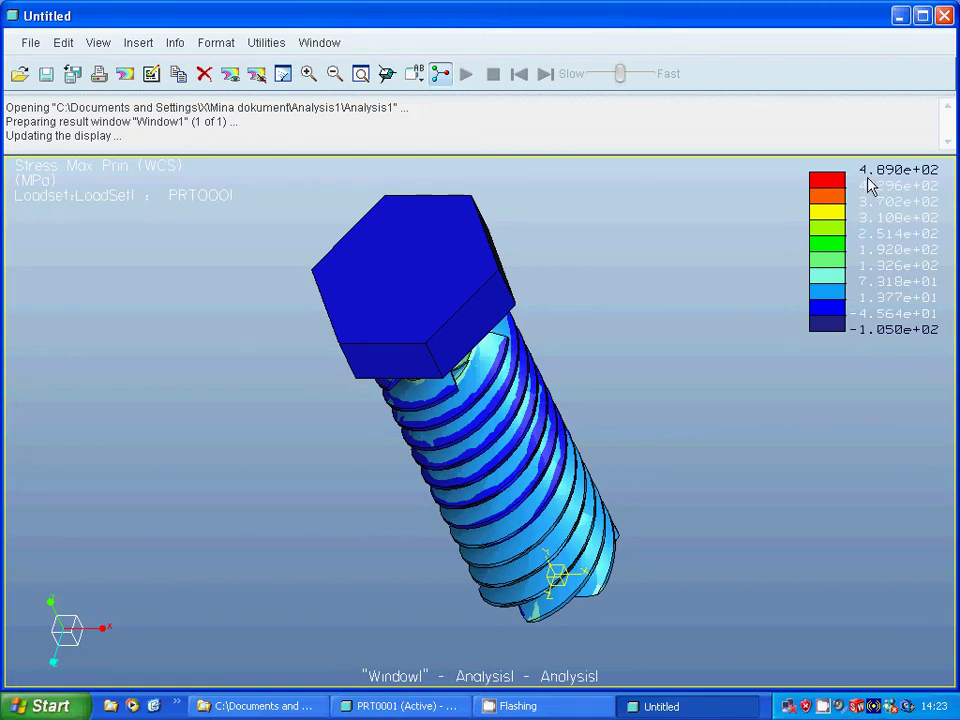
pyautogui.moveTo(645, 392); pyautogui.dragTo(621, 365, button='middle')
pyautogui.scroll(3, 613, 392)
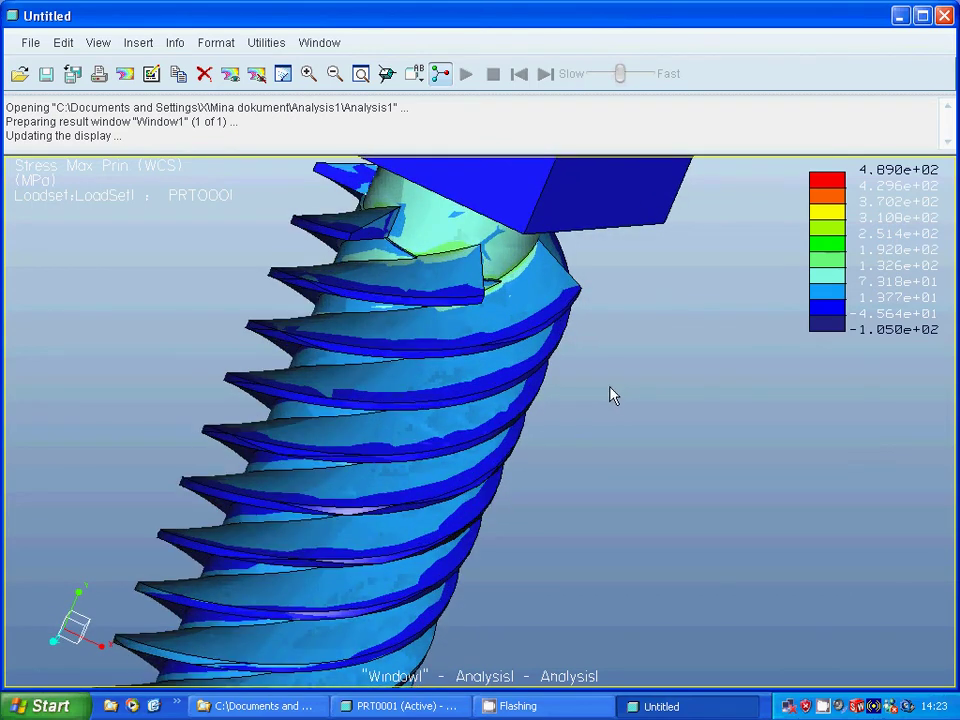
pyautogui.moveTo(602, 390); pyautogui.dragTo(480, 280, button='middle')
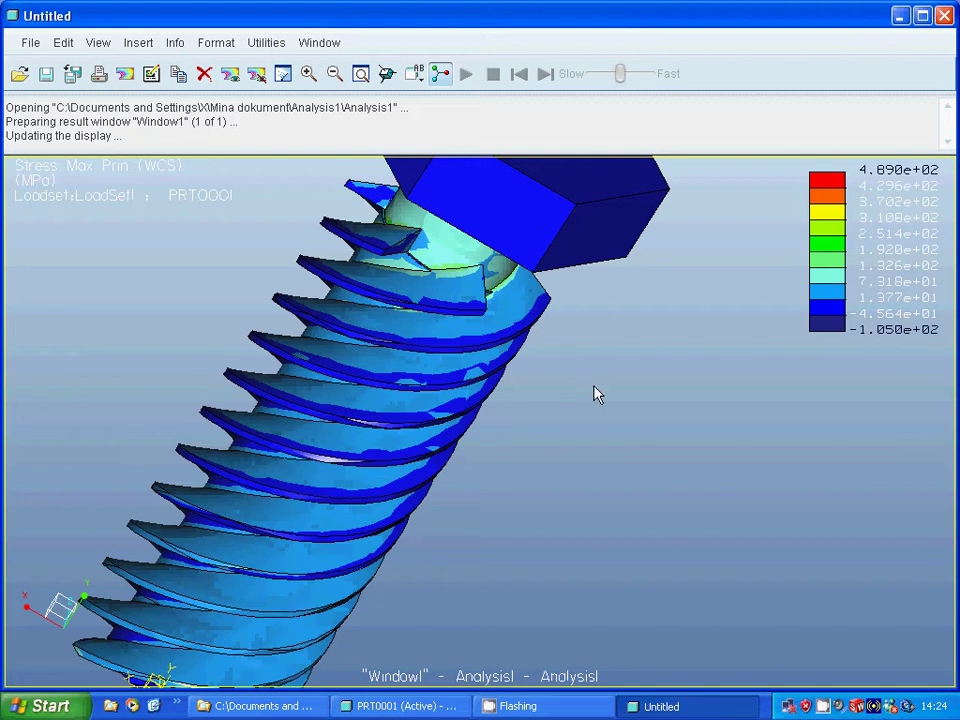
# Add a second result window from the Analysis1 study and show it as a Displacement magnitude fringe plot in mm
pyautogui.moveTo(552, 350)
pyautogui.mouseDown(button='middle')
pyautogui.moveTo(493, 279)
pyautogui.moveTo(392, 257)
pyautogui.moveTo(281, 259)
pyautogui.moveTo(231, 246)
pyautogui.moveTo(204, 219)
pyautogui.moveTo(150, 221)
pyautogui.moveTo(103, 238)
pyautogui.moveTo(90, 259)
pyautogui.moveTo(583, 216)
pyautogui.moveTo(671, 197)
pyautogui.moveTo(647, 163)
pyautogui.moveTo(685, 404)
pyautogui.mouseUp(button='middle')
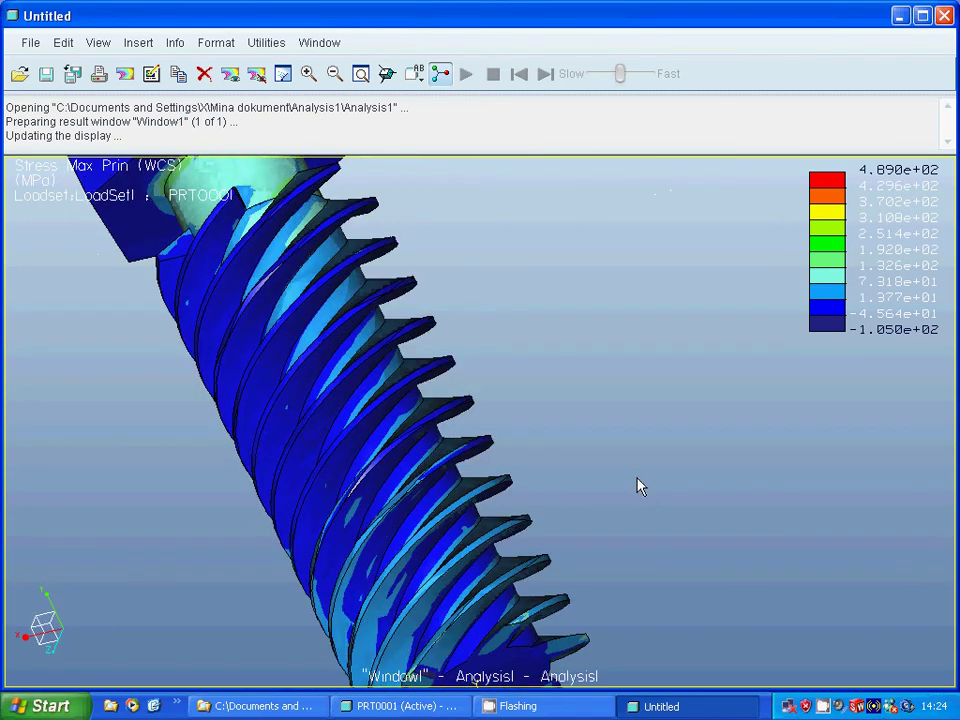
pyautogui.moveTo(645, 476)
pyautogui.mouseDown(button='middle')
pyautogui.moveTo(591, 403)
pyautogui.moveTo(583, 388)
pyautogui.moveTo(591, 385)
pyautogui.moveTo(634, 448)
pyautogui.moveTo(647, 507)
pyautogui.moveTo(639, 529)
pyautogui.moveTo(579, 476)
pyautogui.mouseUp(button='middle')
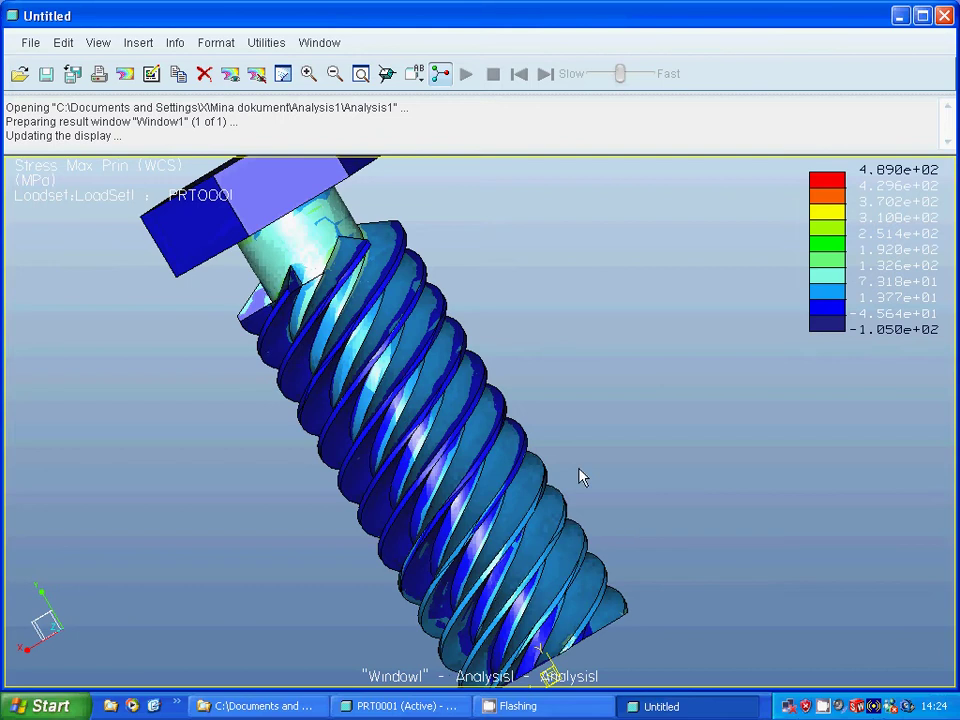
pyautogui.click(137, 45)
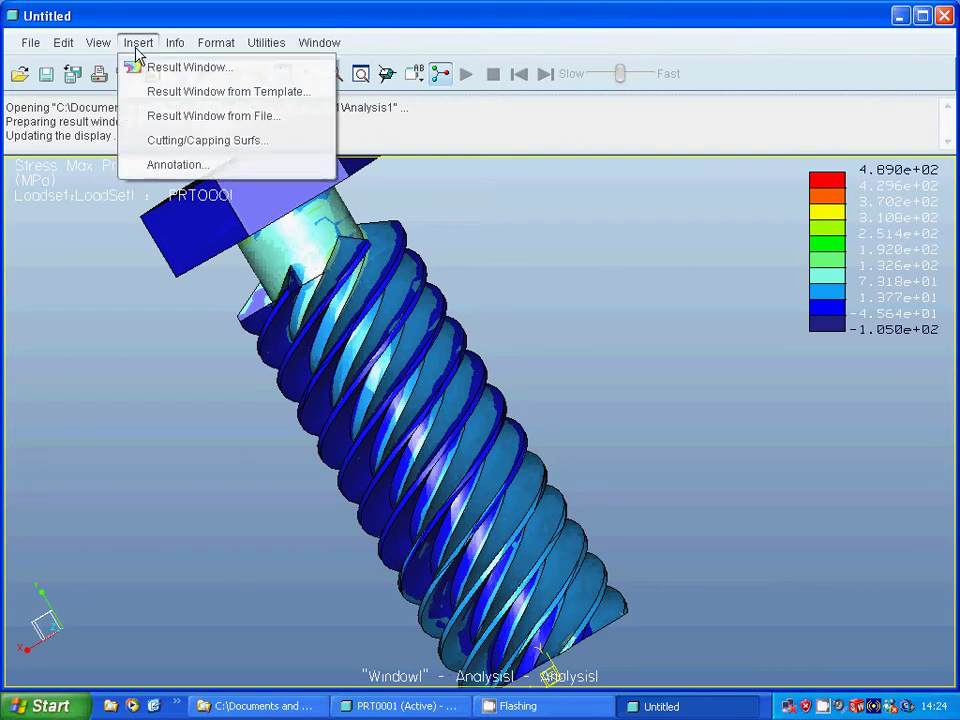
pyautogui.click(184, 68)
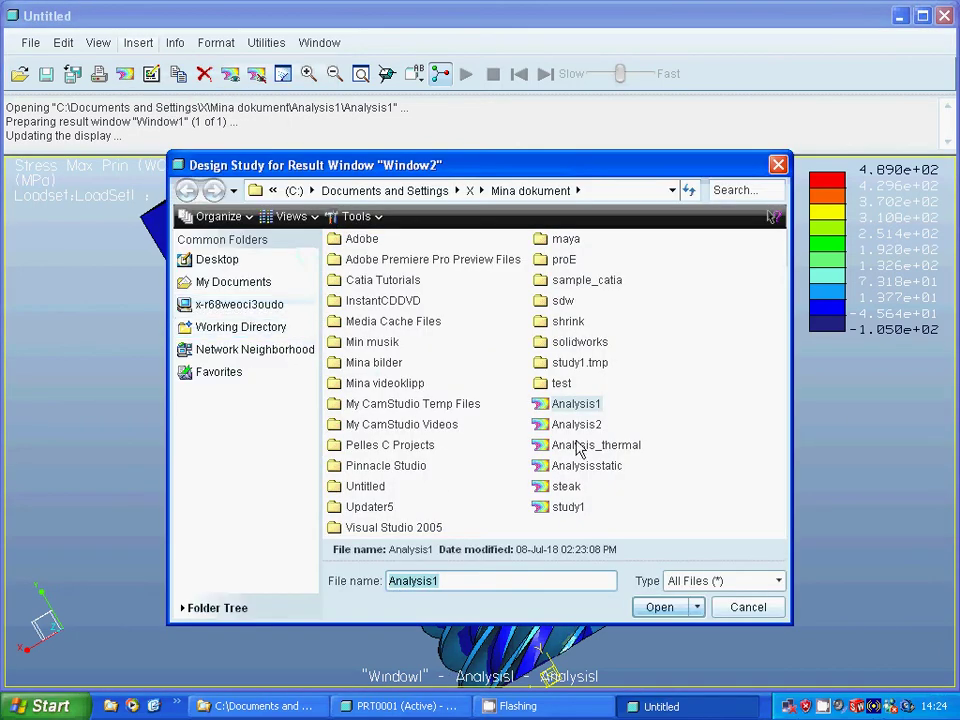
pyautogui.click(655, 612)
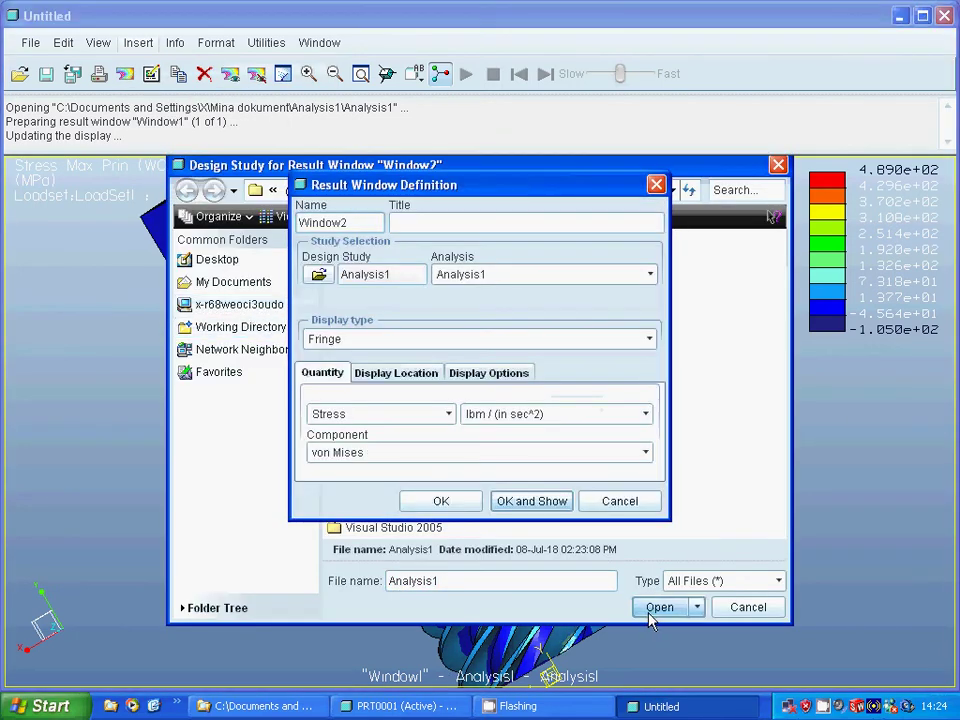
pyautogui.click(452, 415)
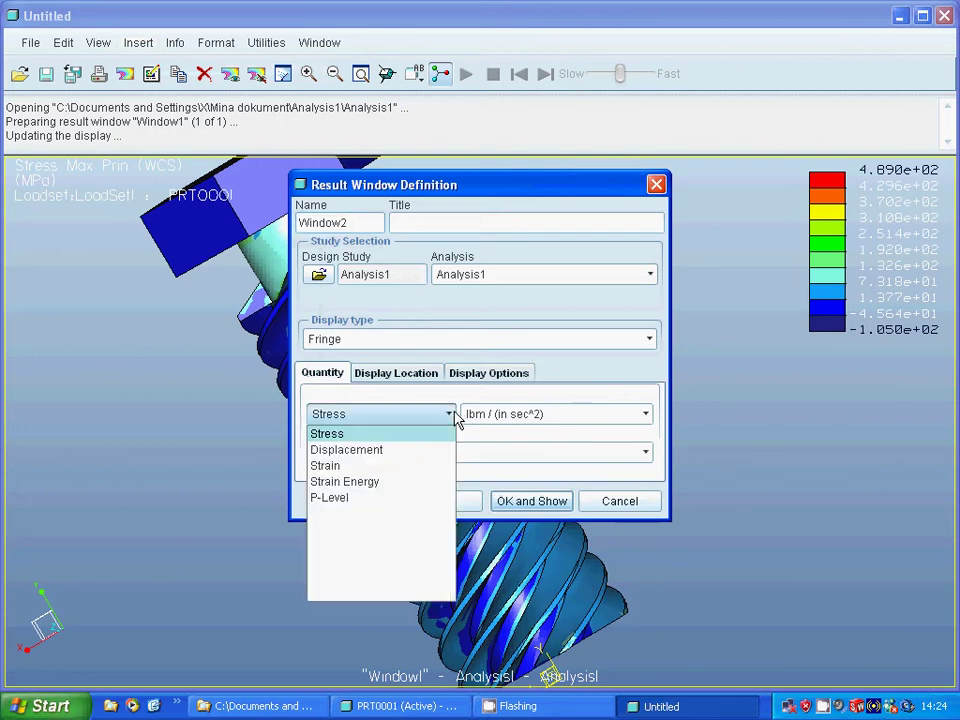
pyautogui.click(392, 450)
pyautogui.click(645, 416)
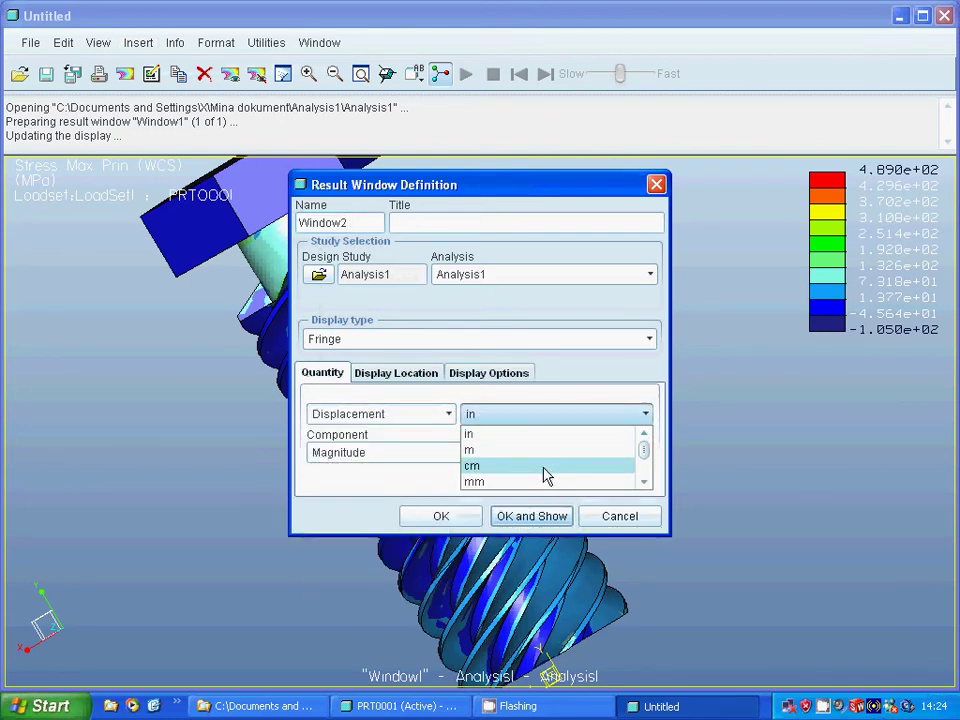
pyautogui.click(538, 482)
pyautogui.click(532, 516)
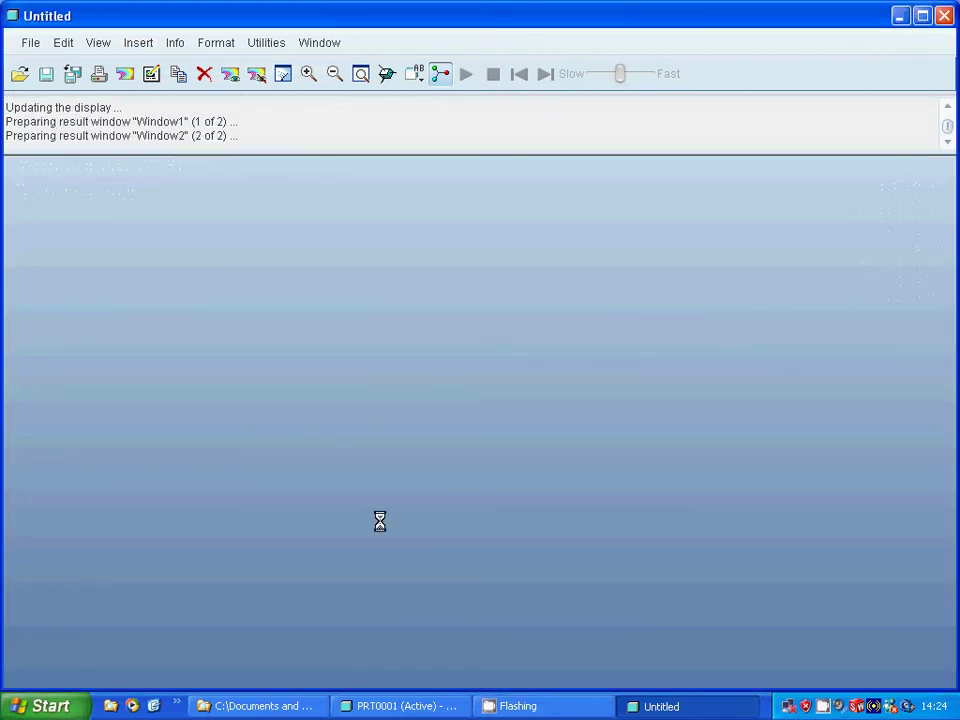